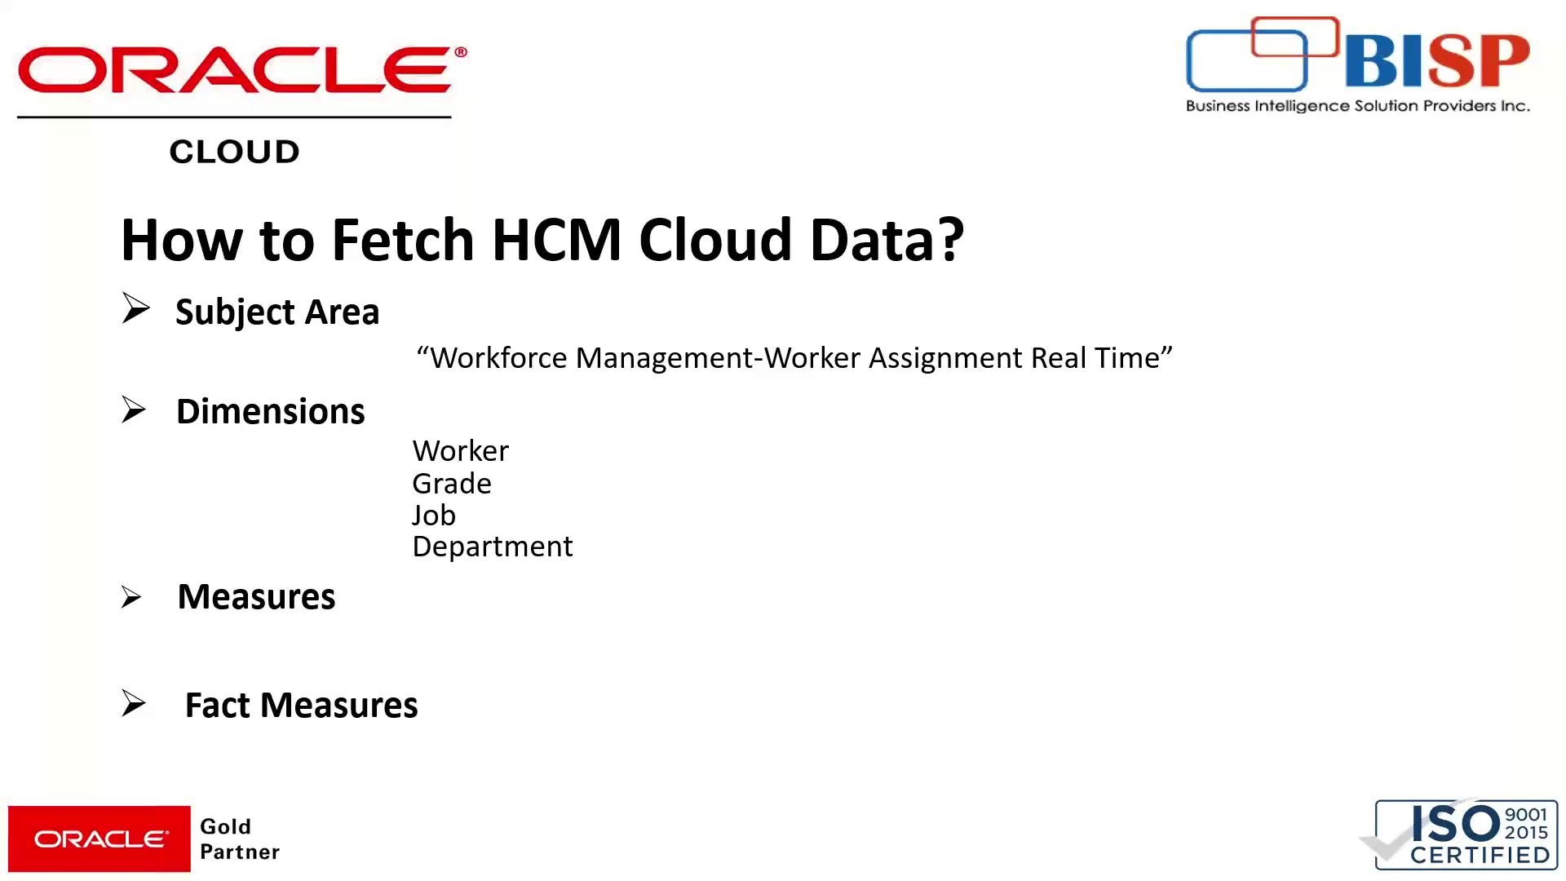
# - Leave the slide show to view the Word Requirement document with its seven employee fields
pyautogui.hotkey('alt', 'Tab')
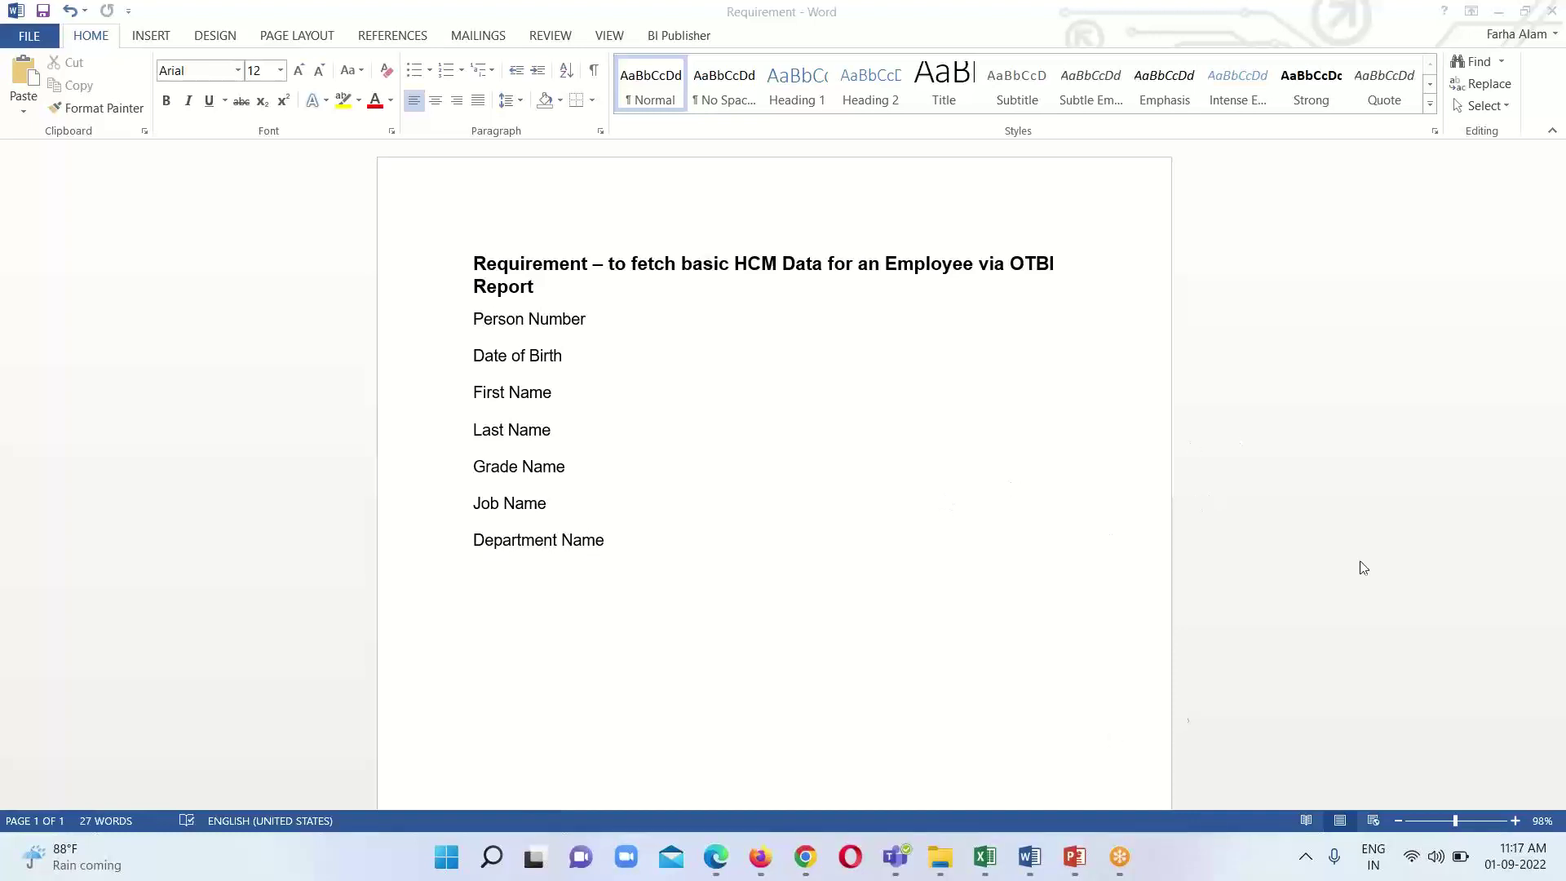
# - Look over the sample Basic Employee Details PDF in Firefox, then go back to the Oracle Fusion welcome page
pyautogui.moveTo(761, 856)
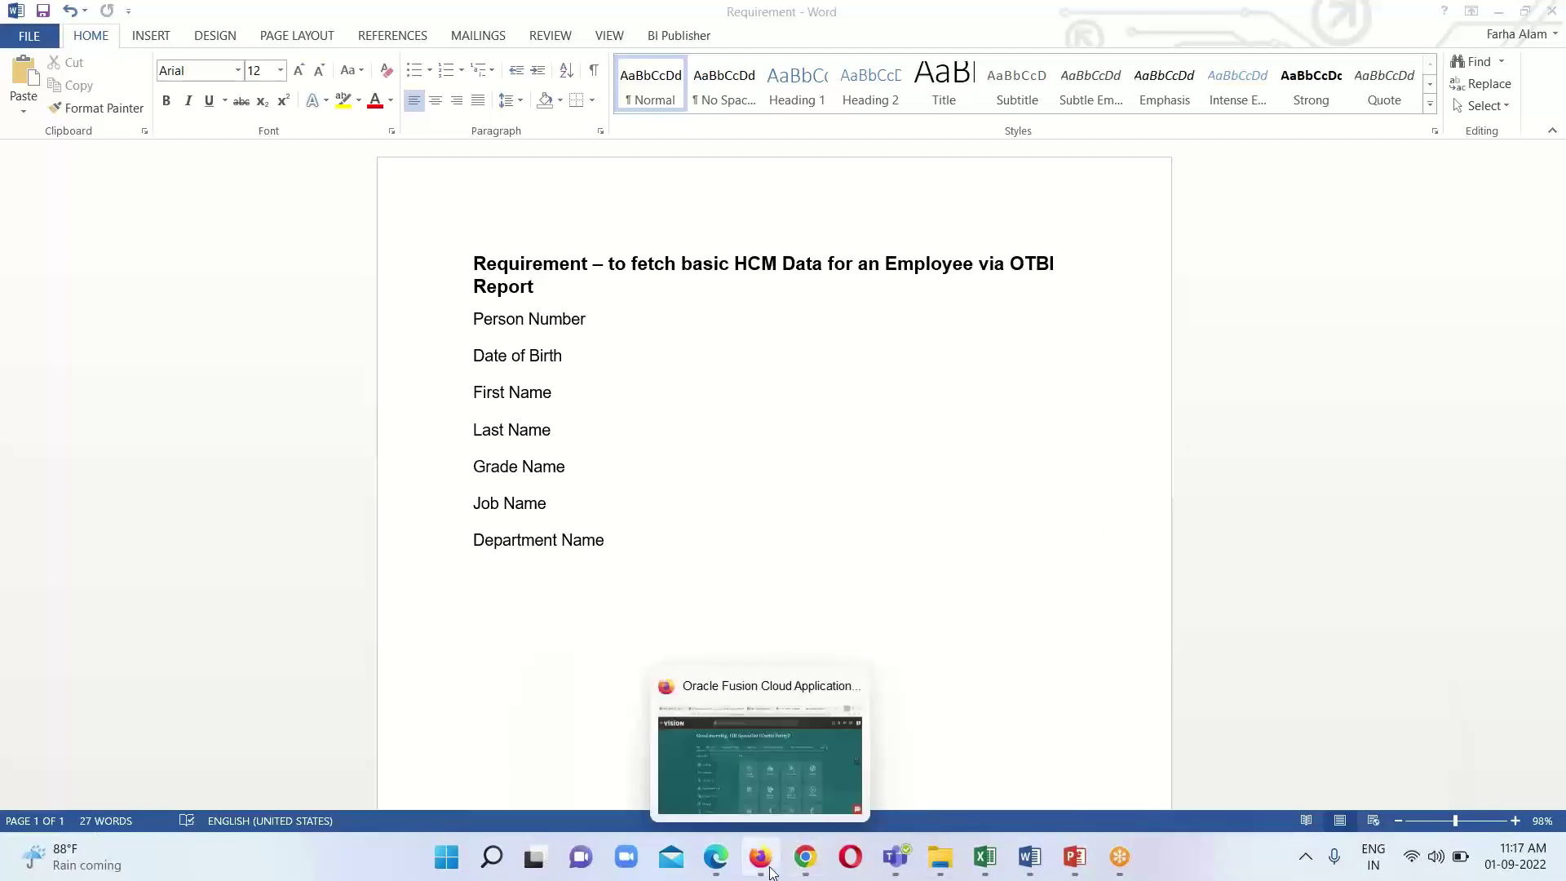
pyautogui.click(771, 743)
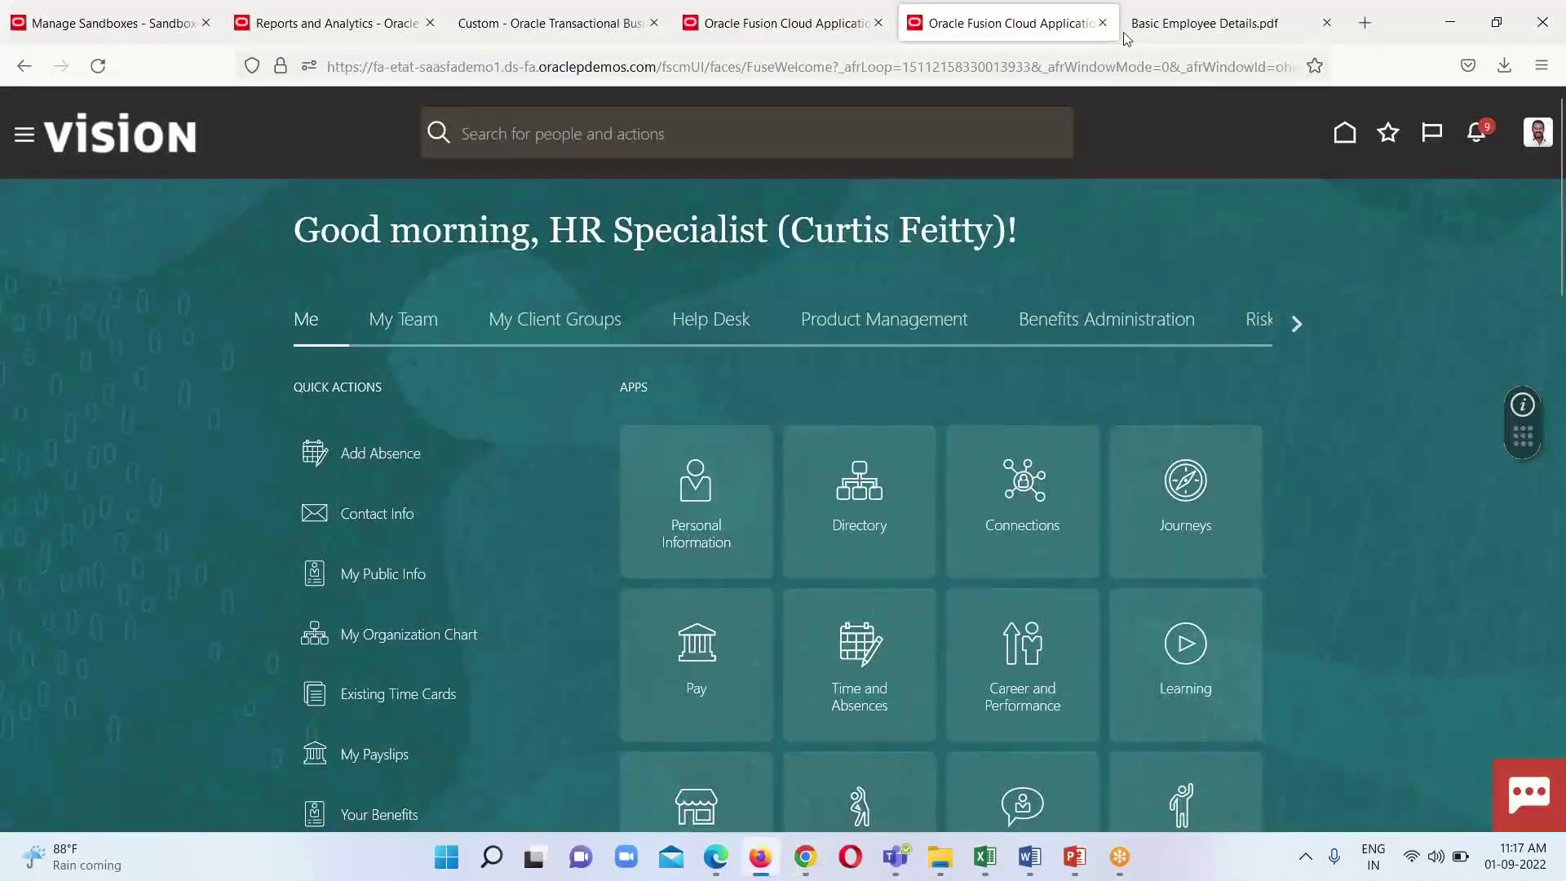
pyautogui.click(827, 33)
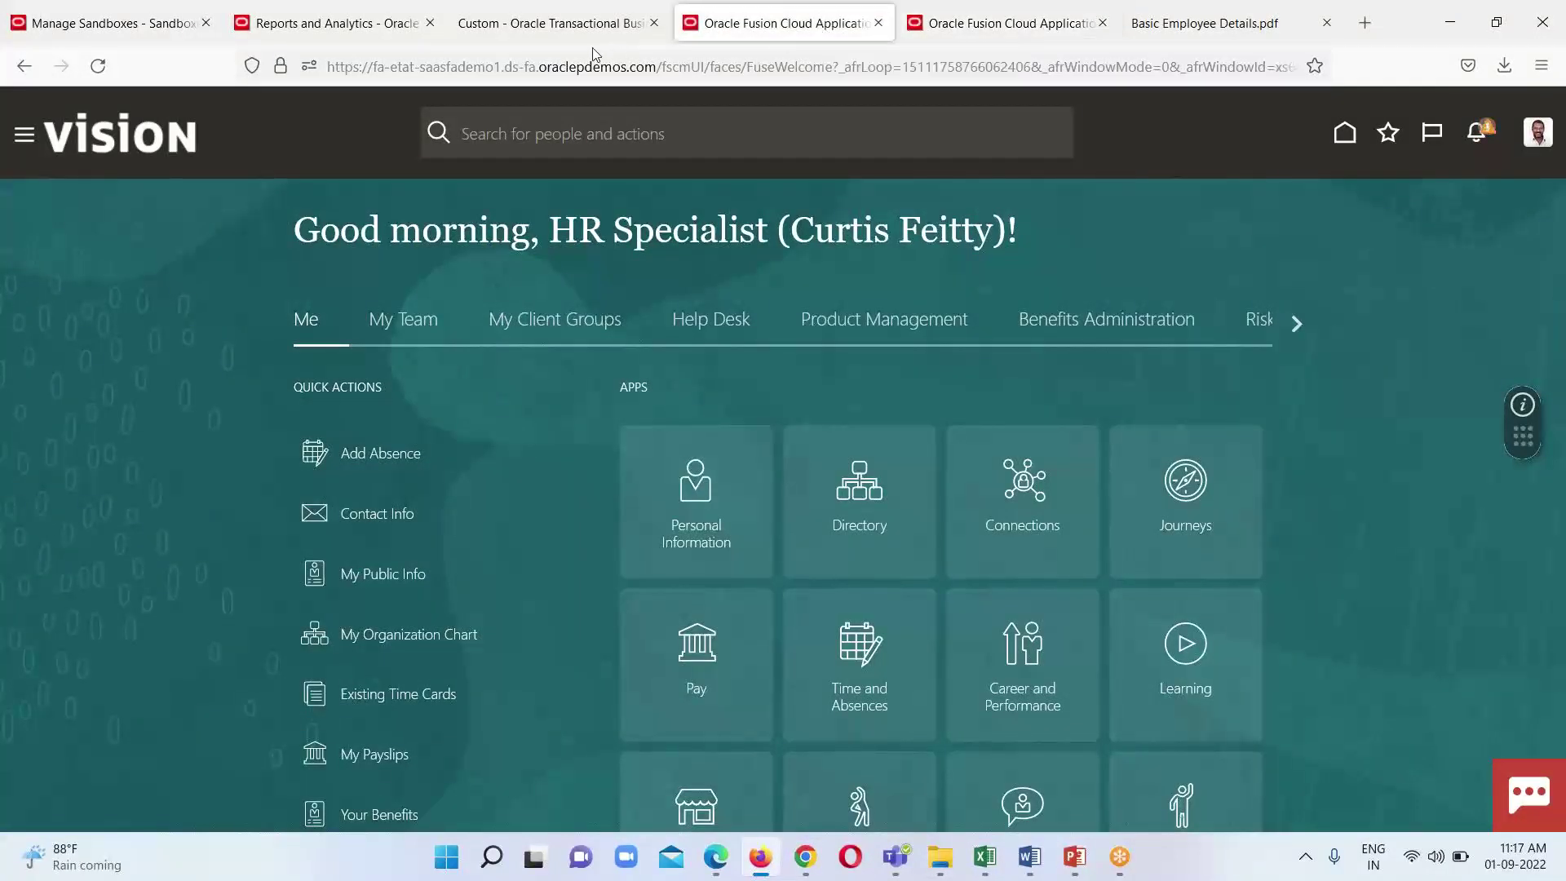
pyautogui.hotkey('ctrl', 'Tab')
pyautogui.hotkey('ctrl', 'Tab')
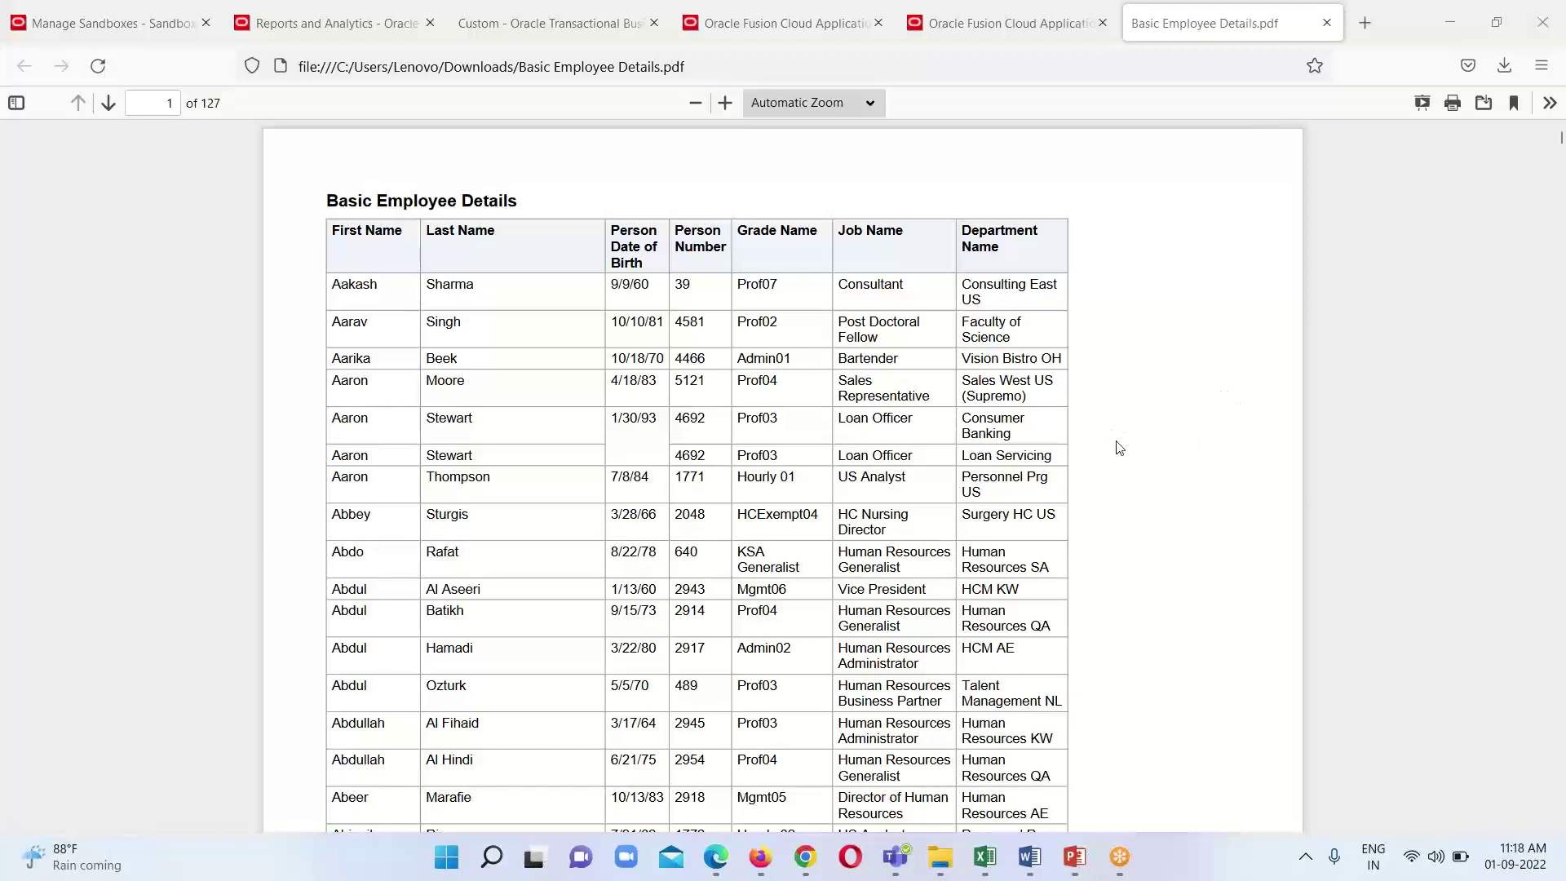
pyautogui.scroll(-1, 1120, 449)
pyautogui.scroll(-1, 1172, 428)
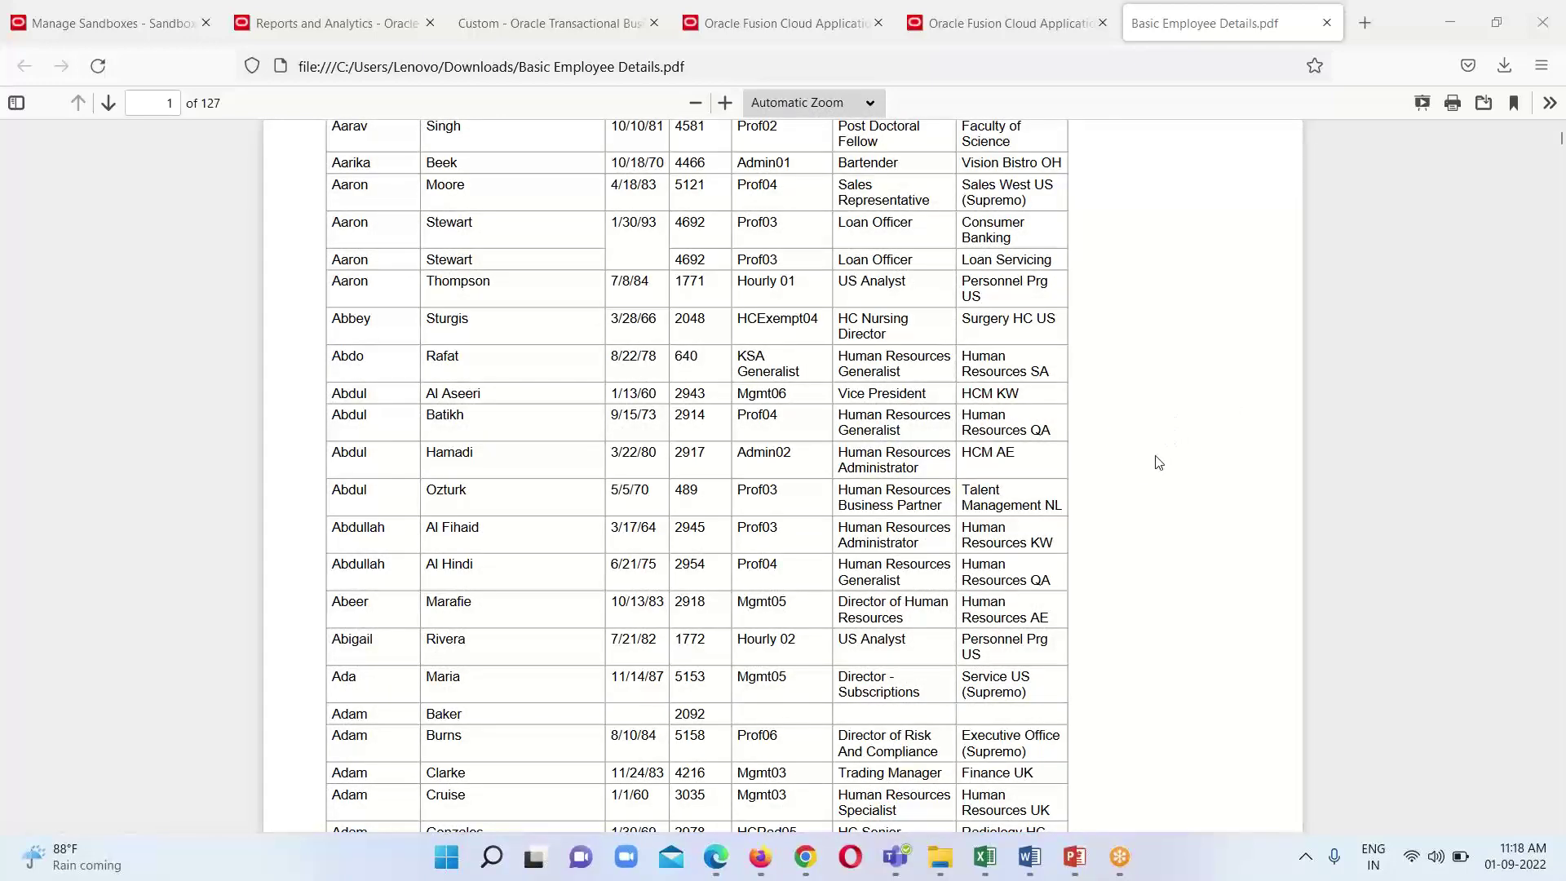
pyautogui.scroll(2, 1124, 486)
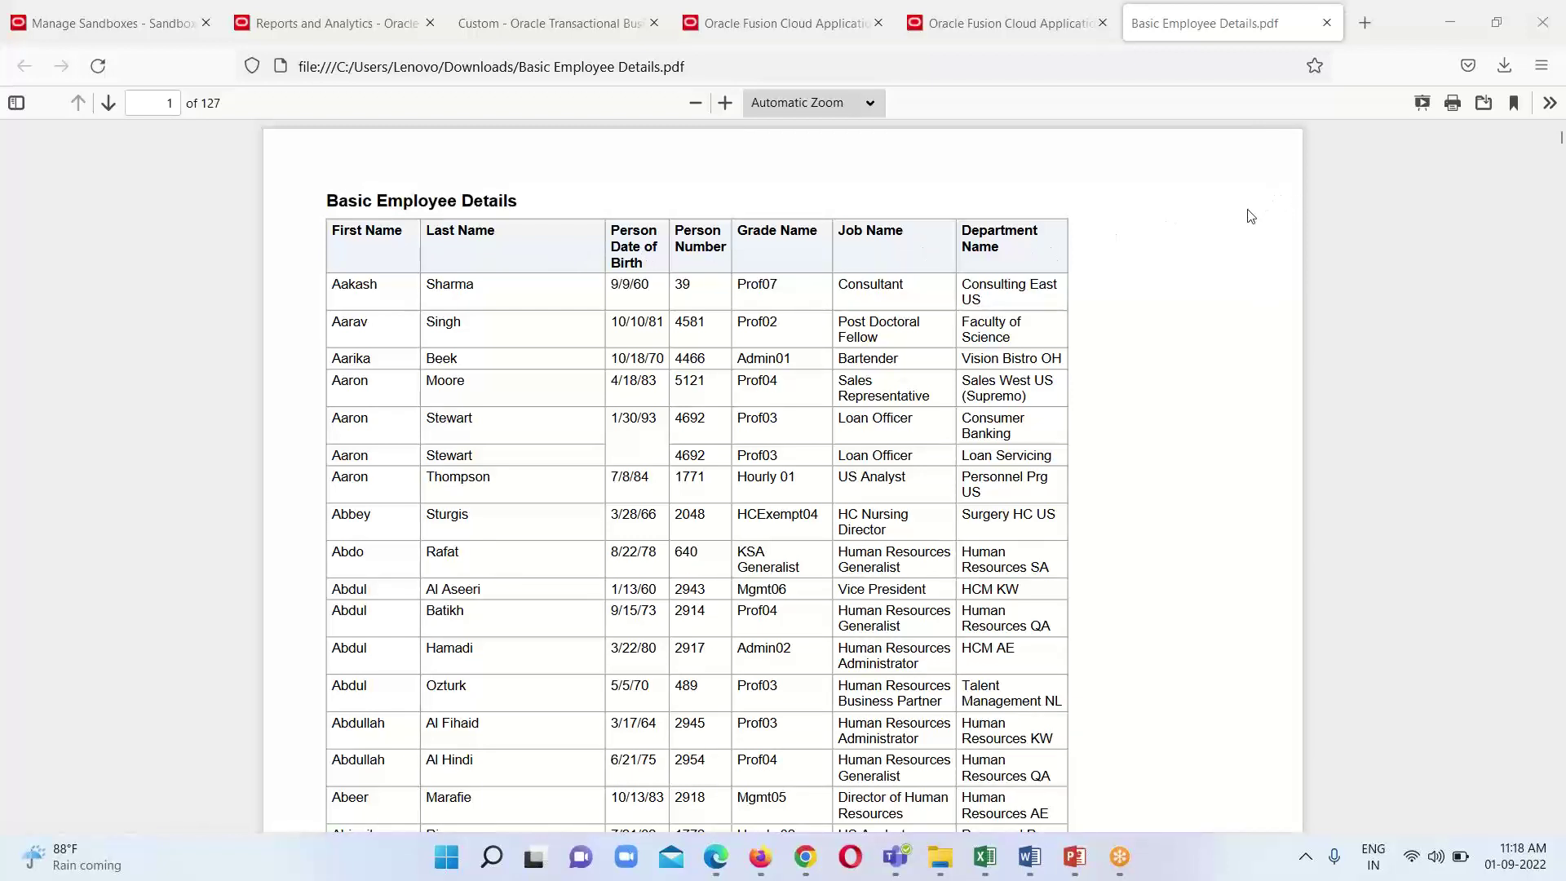
pyautogui.click(779, 27)
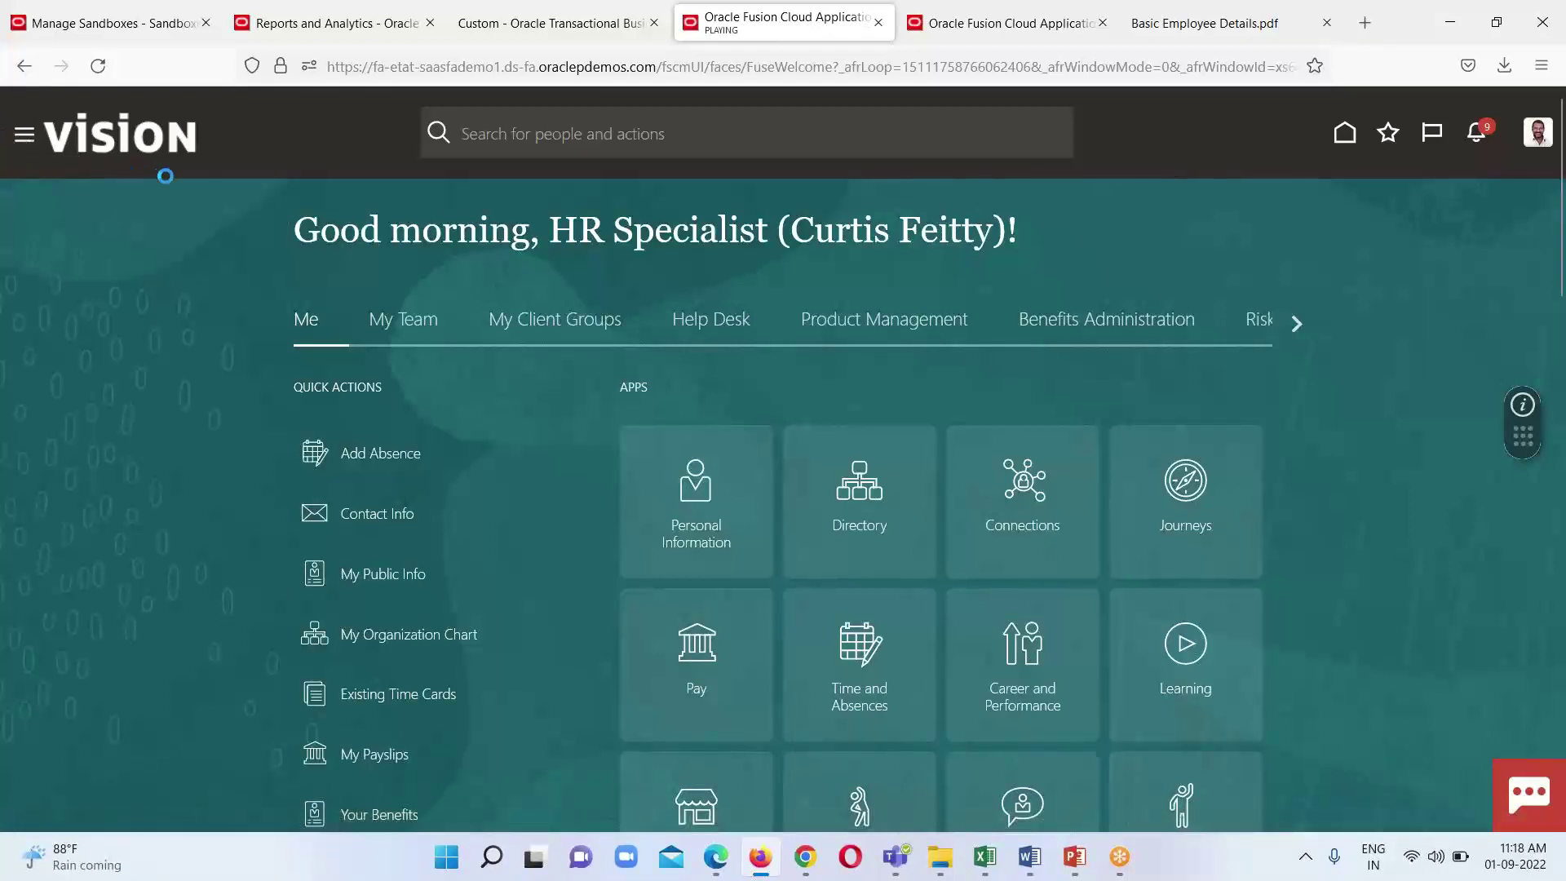
# - Go to Tools > Reports and Analytics and launch Browse Catalog in a new tab
pyautogui.scroll(-5, 223, 650)
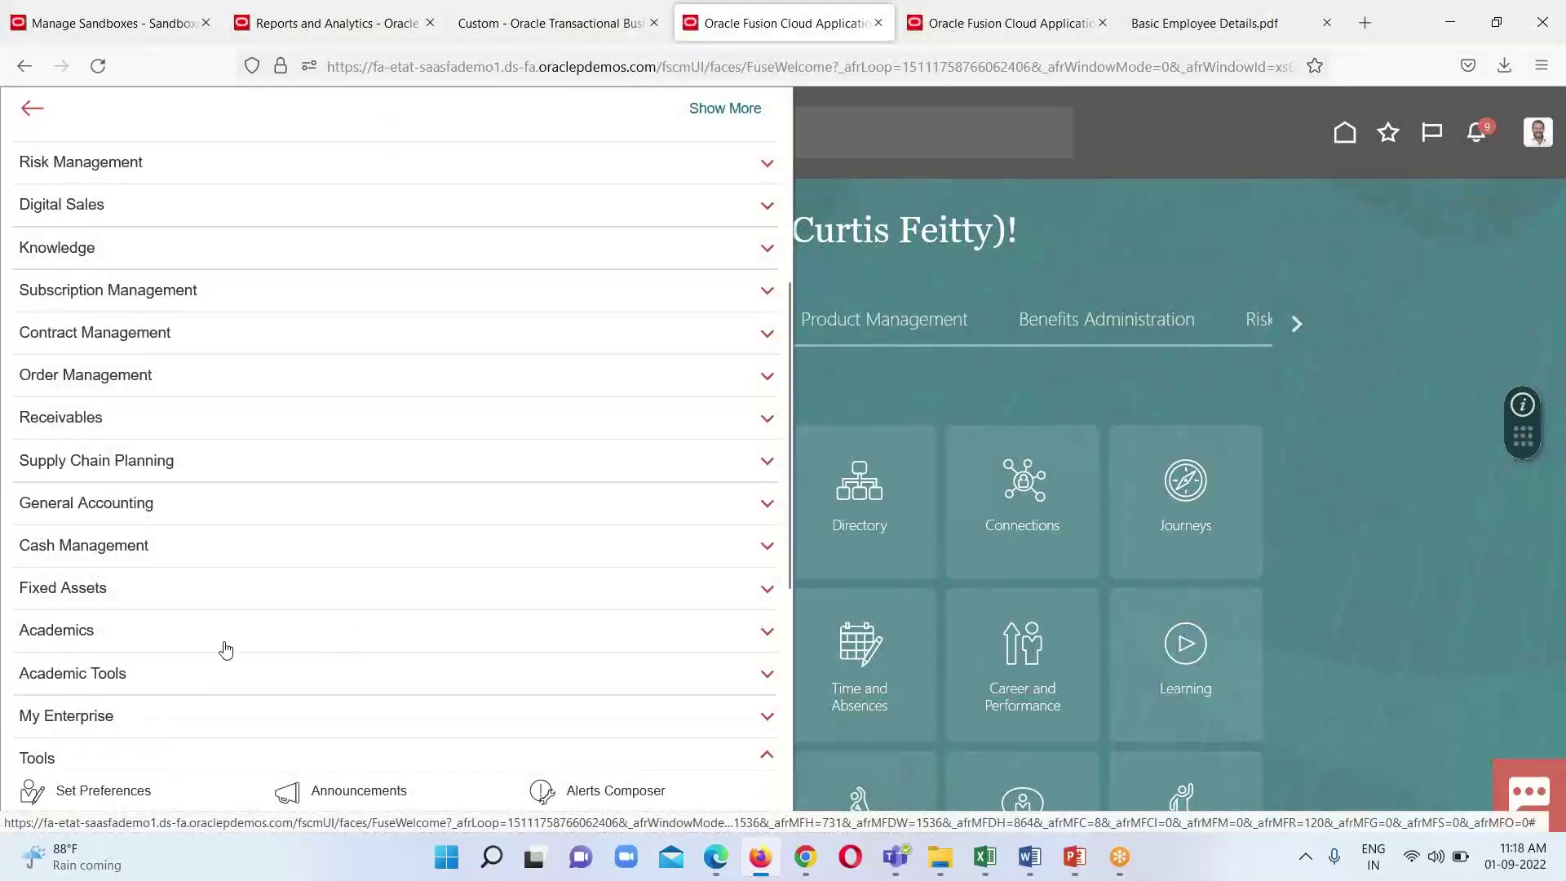
pyautogui.click(208, 755)
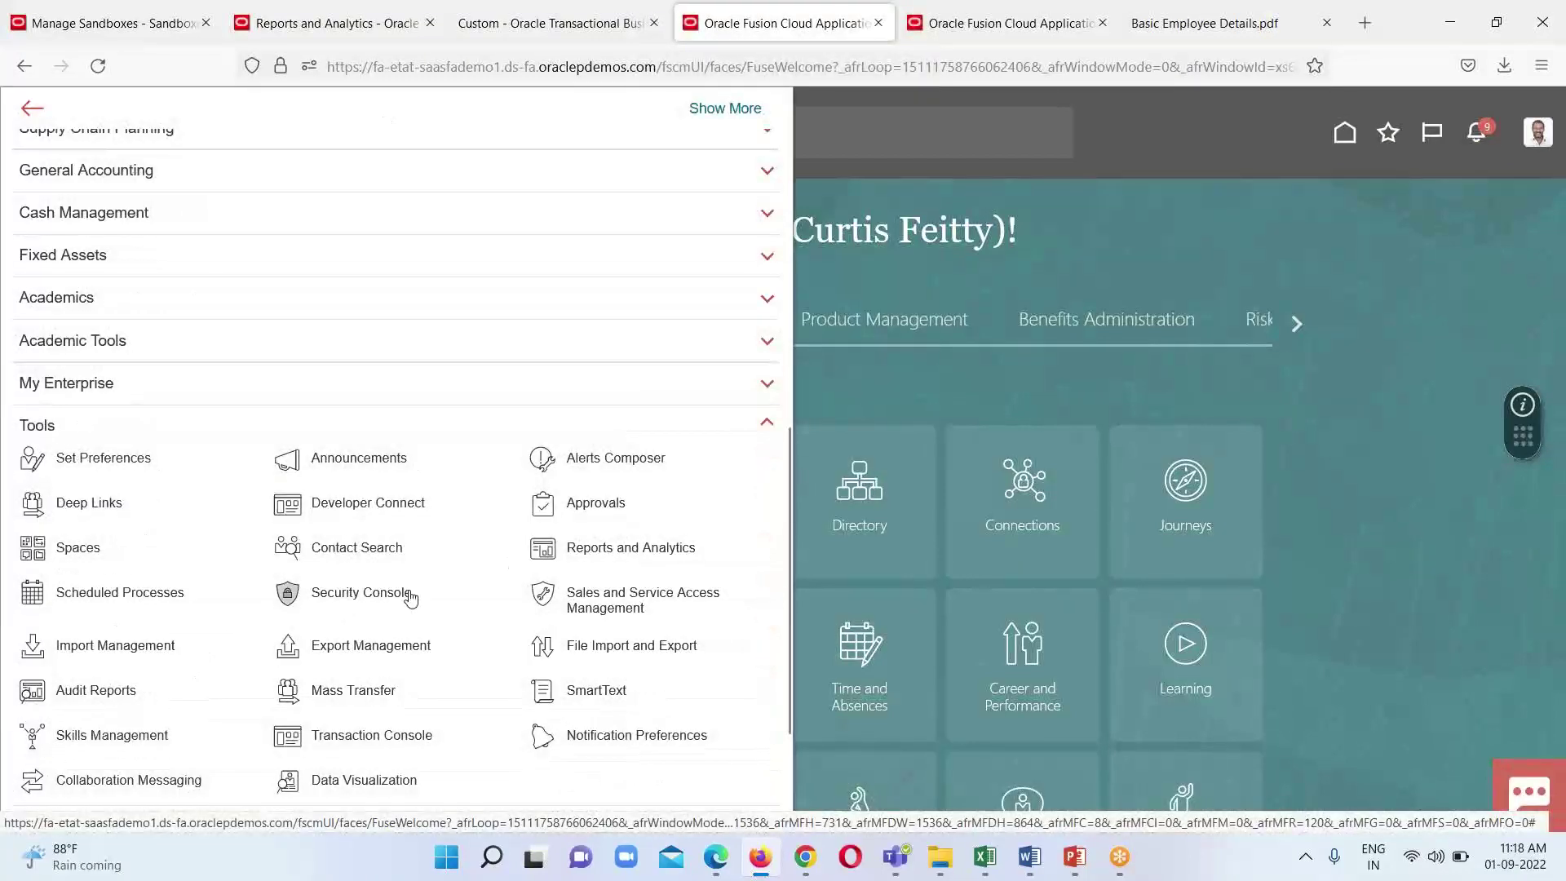
pyautogui.click(607, 551)
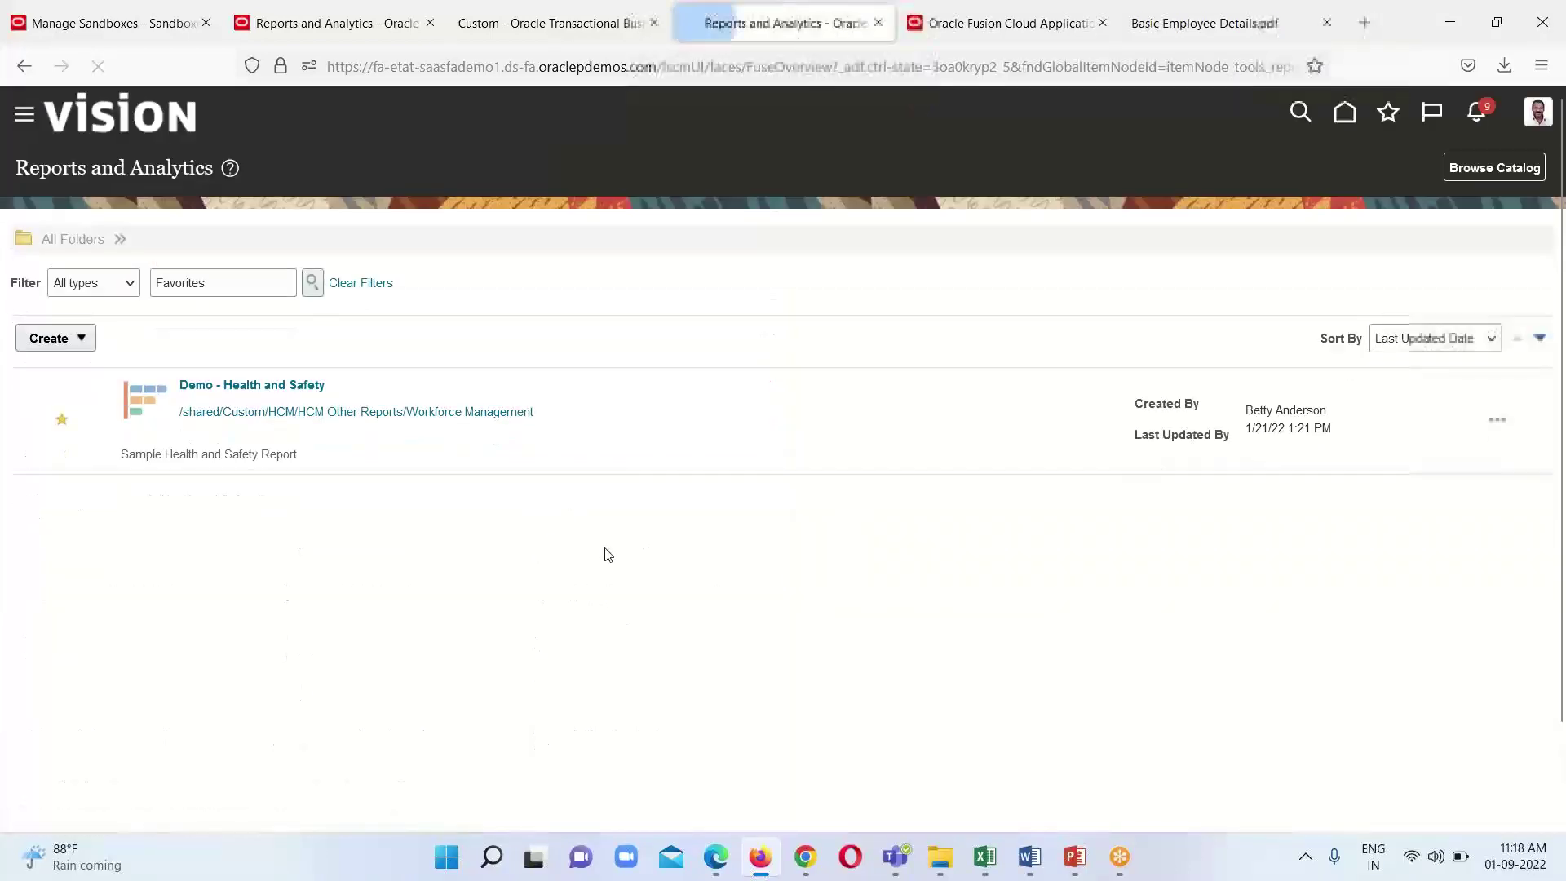
pyautogui.click(1482, 169)
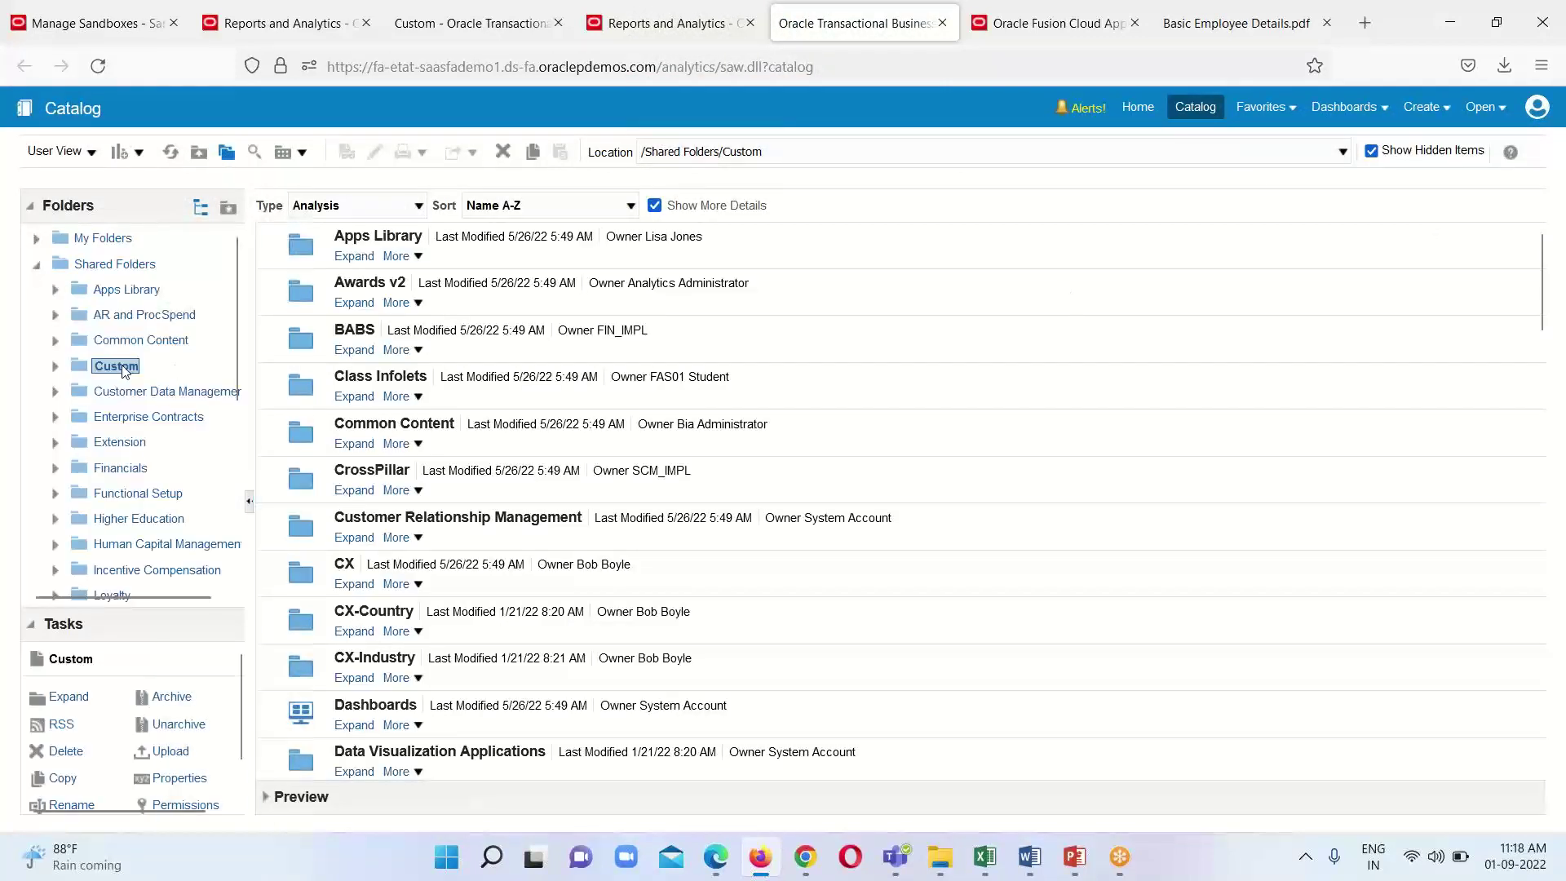
# - Browse the catalog to Shared Folders > Custom > My Data and bring up the Create menu
pyautogui.click(36, 264)
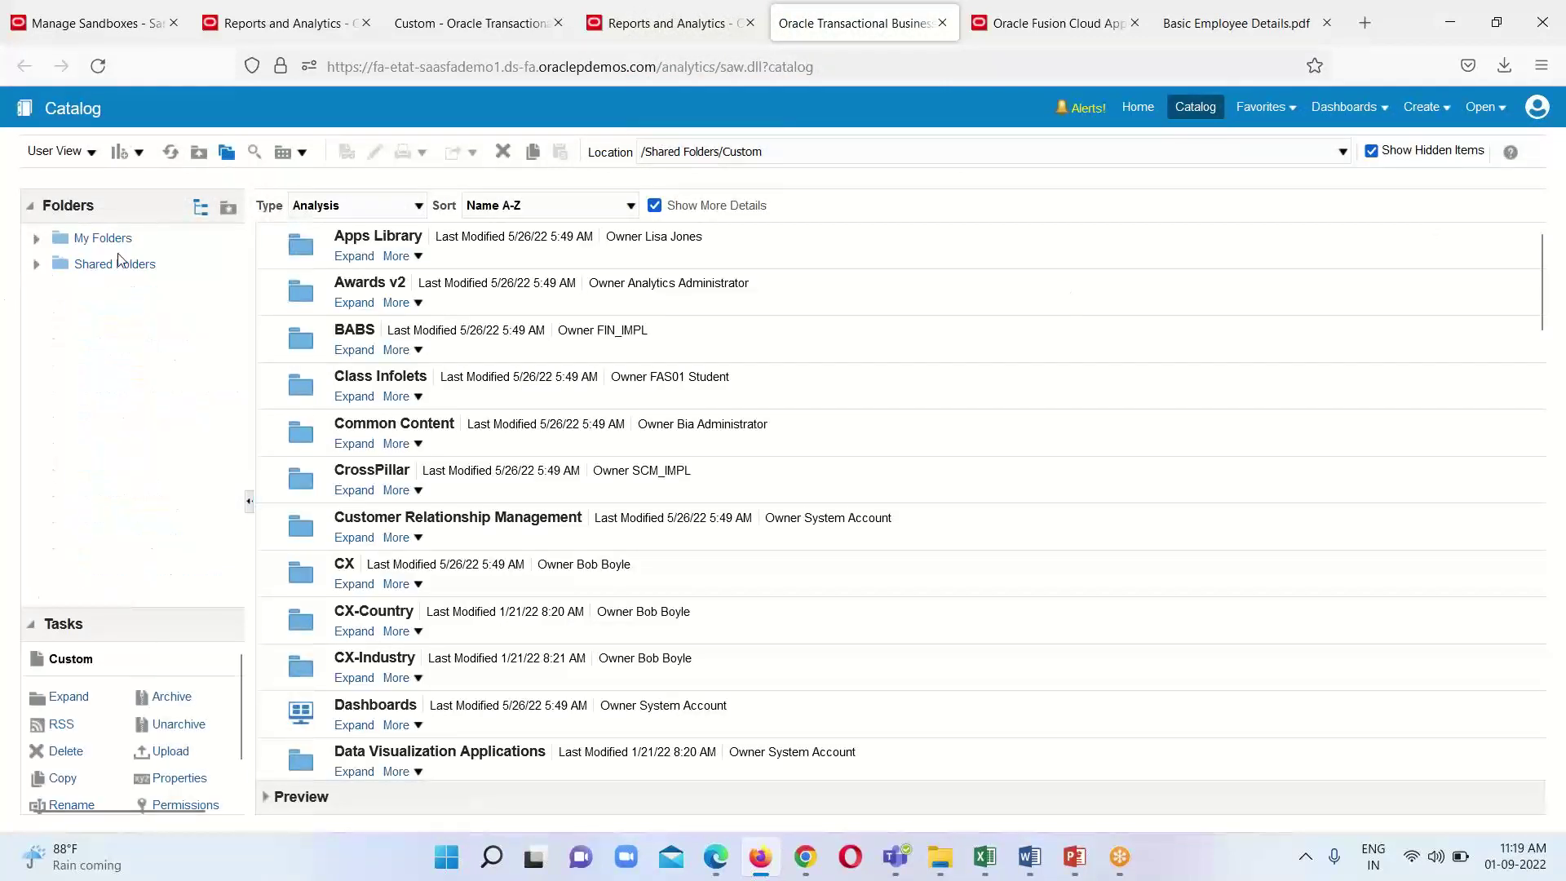
pyautogui.click(36, 264)
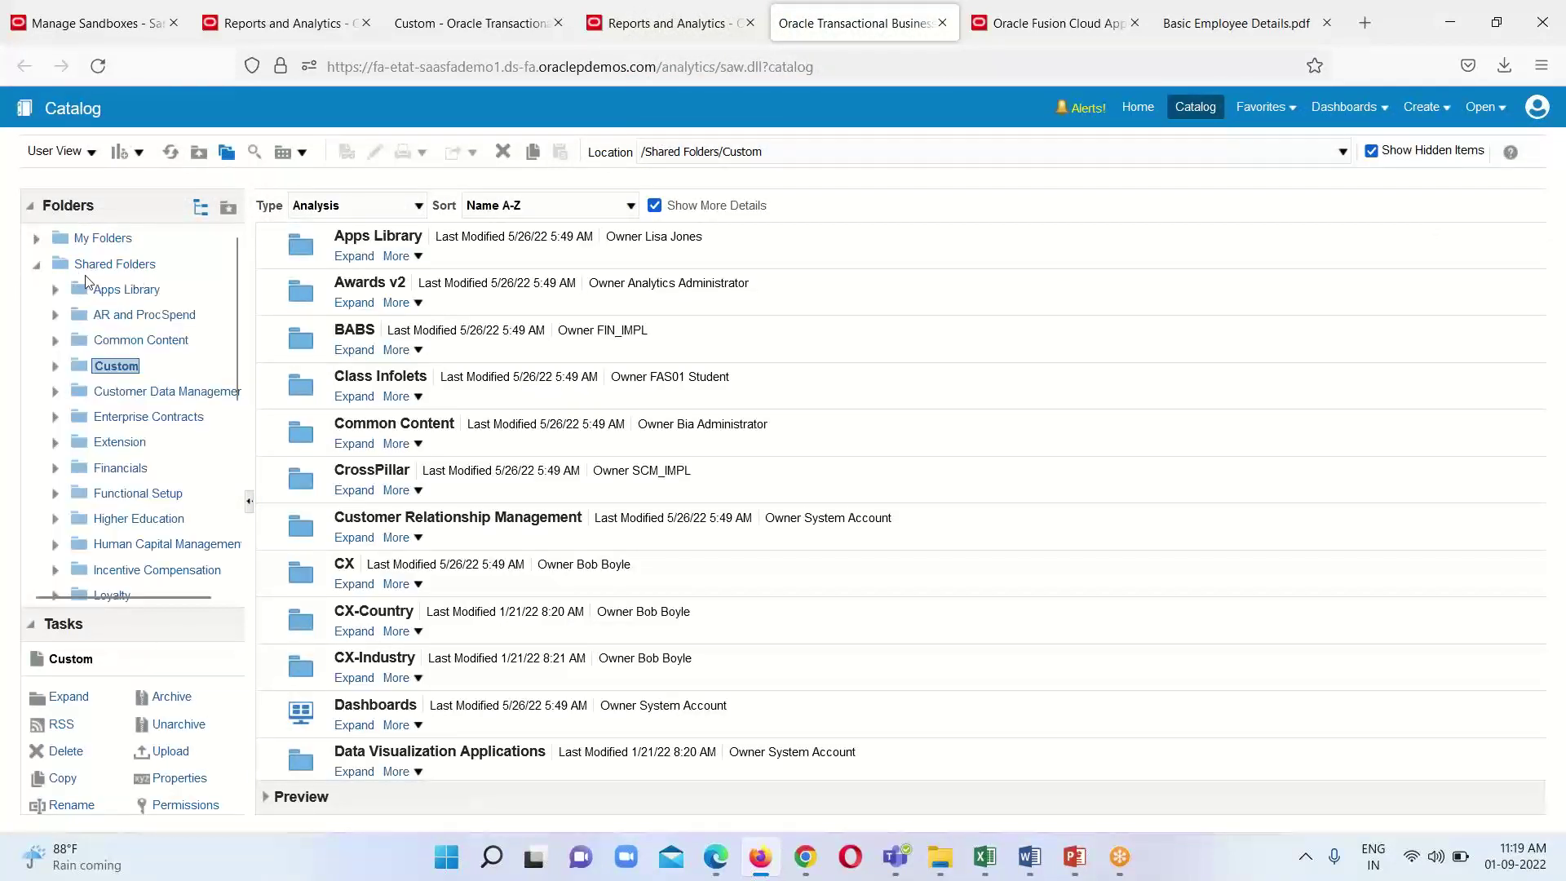
pyautogui.click(54, 366)
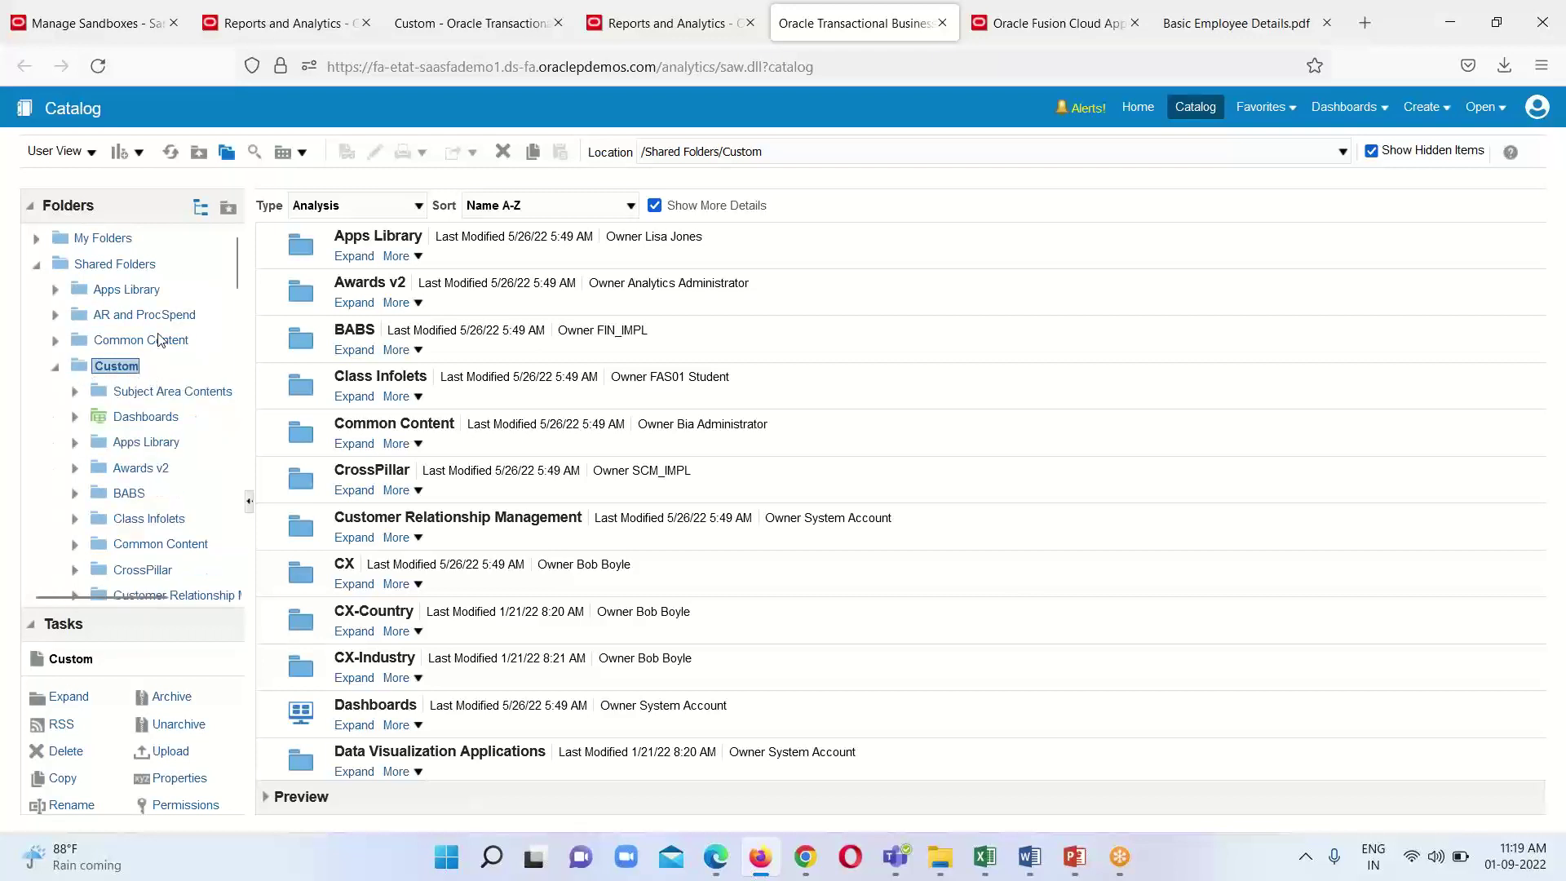
pyautogui.scroll(-8, 170, 434)
pyautogui.scroll(-3, 170, 434)
pyautogui.click(140, 421)
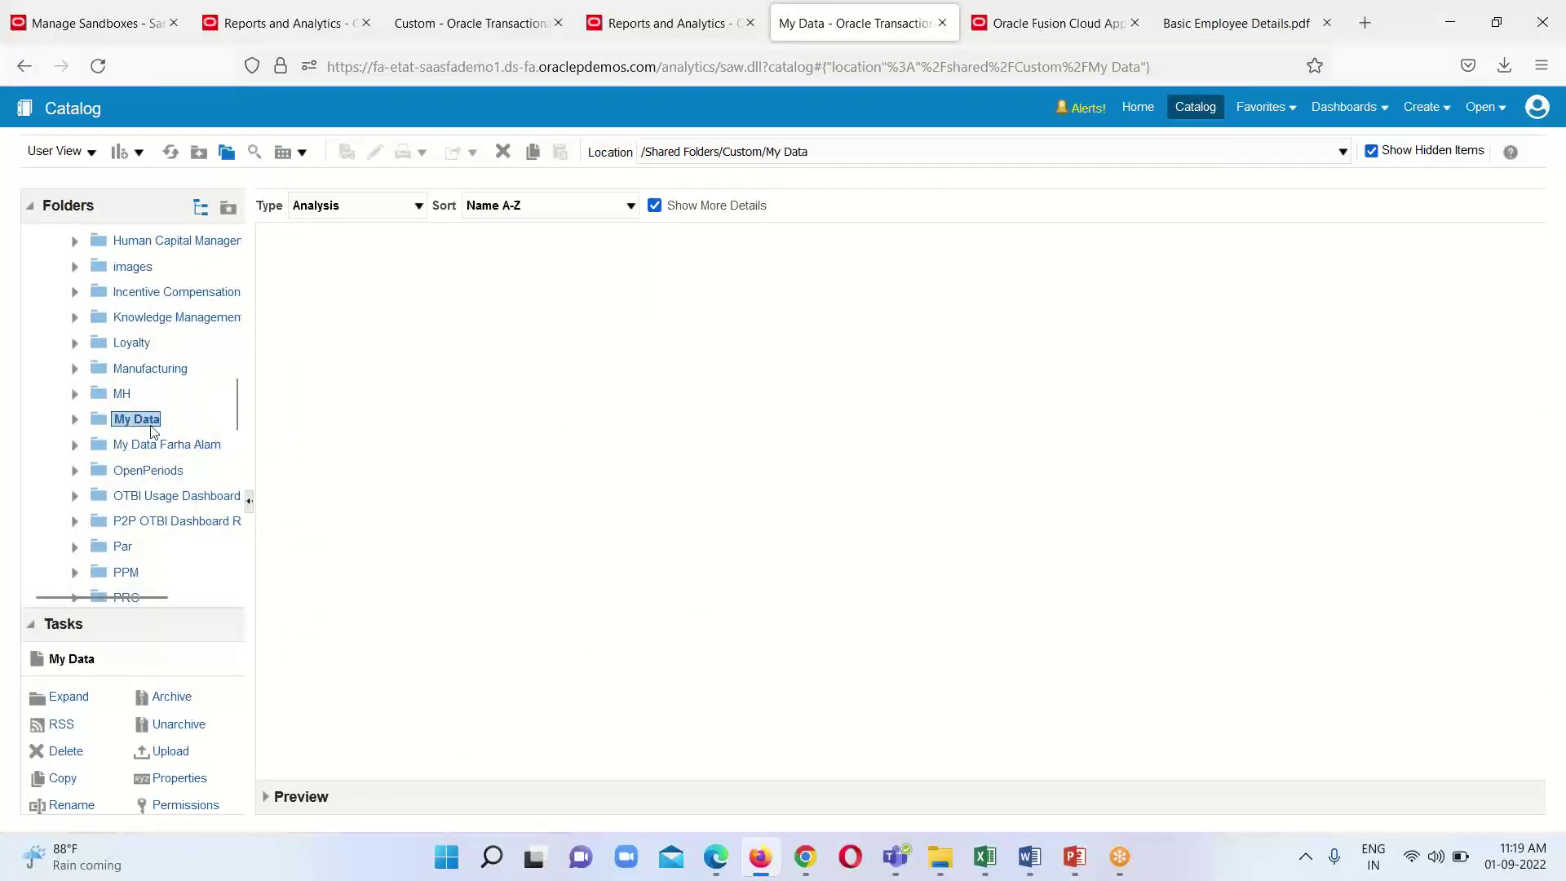
pyautogui.click(75, 420)
pyautogui.click(1440, 109)
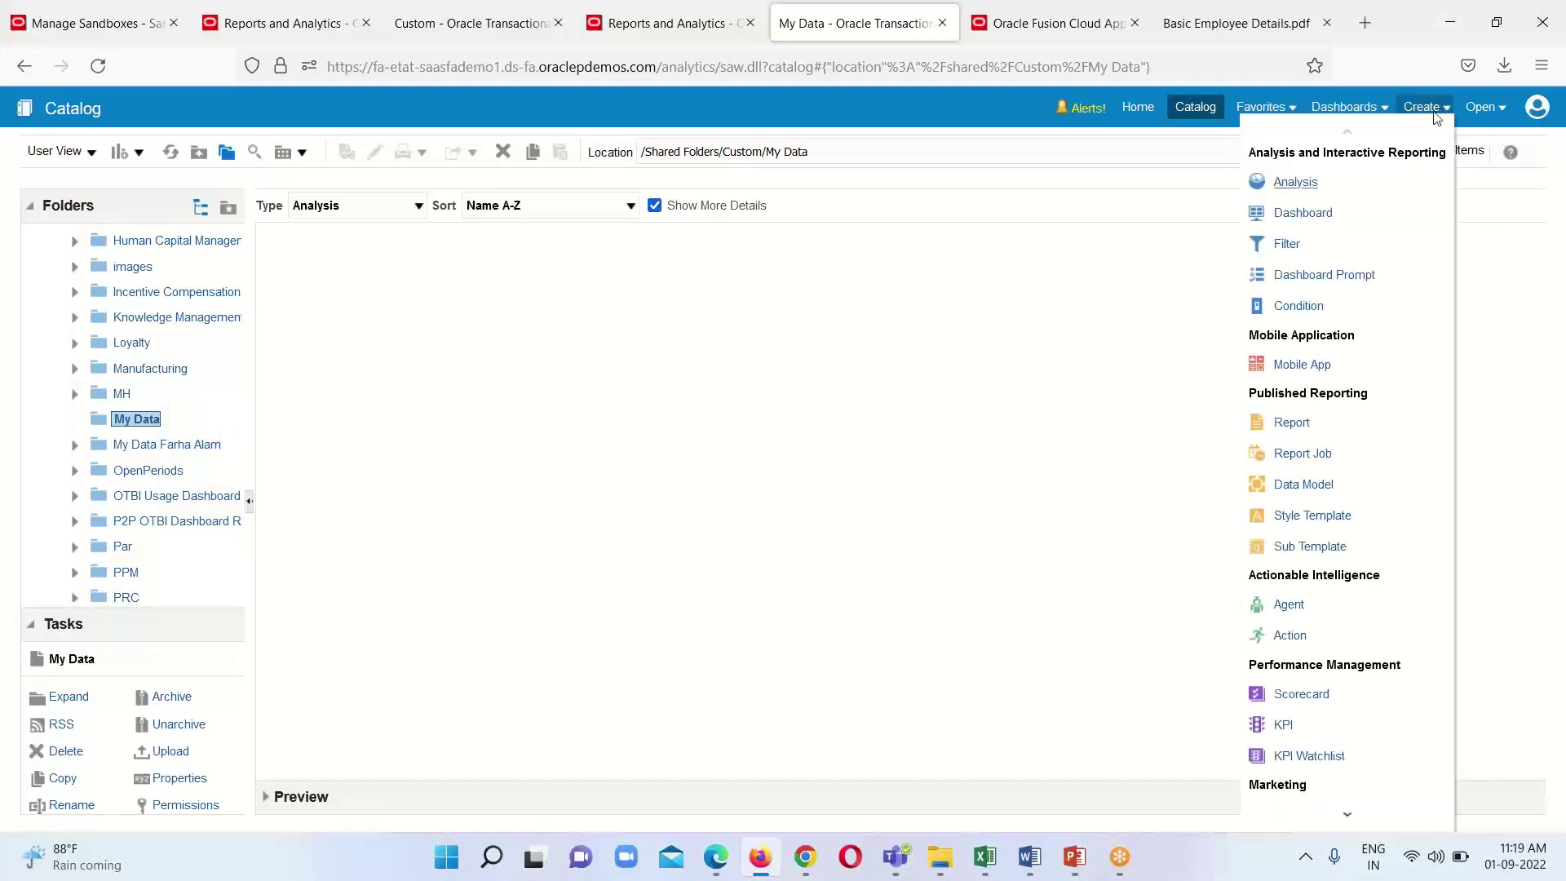
# - Create a new analysis on the Workforce Management - Worker Assignment Real Time subject area
pyautogui.click(1298, 182)
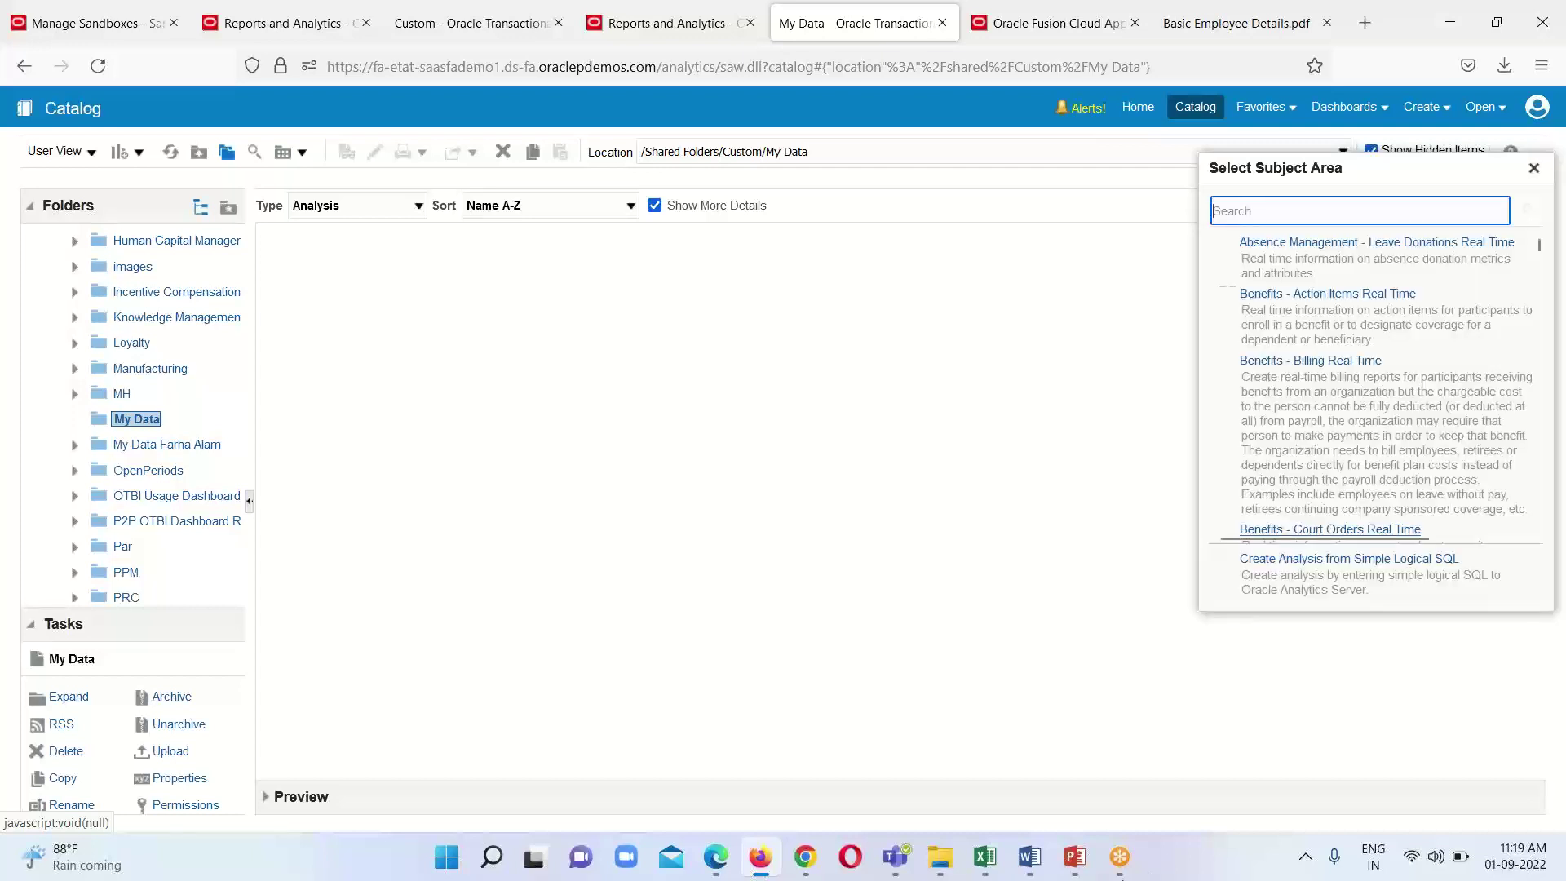
pyautogui.scroll(-10, 1410, 360)
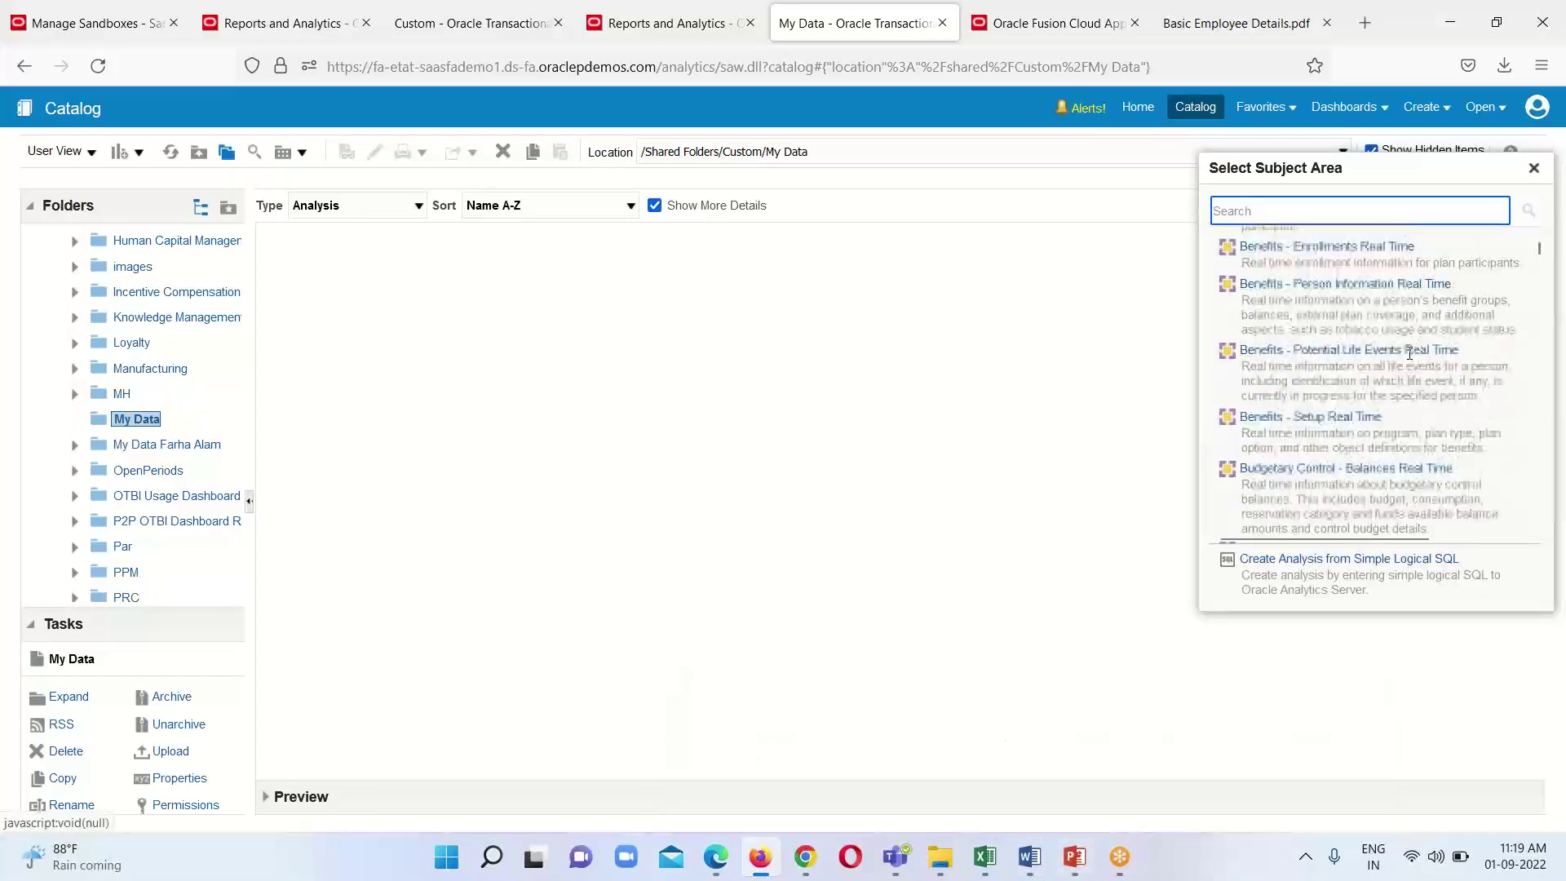
pyautogui.scroll(-15, 1409, 355)
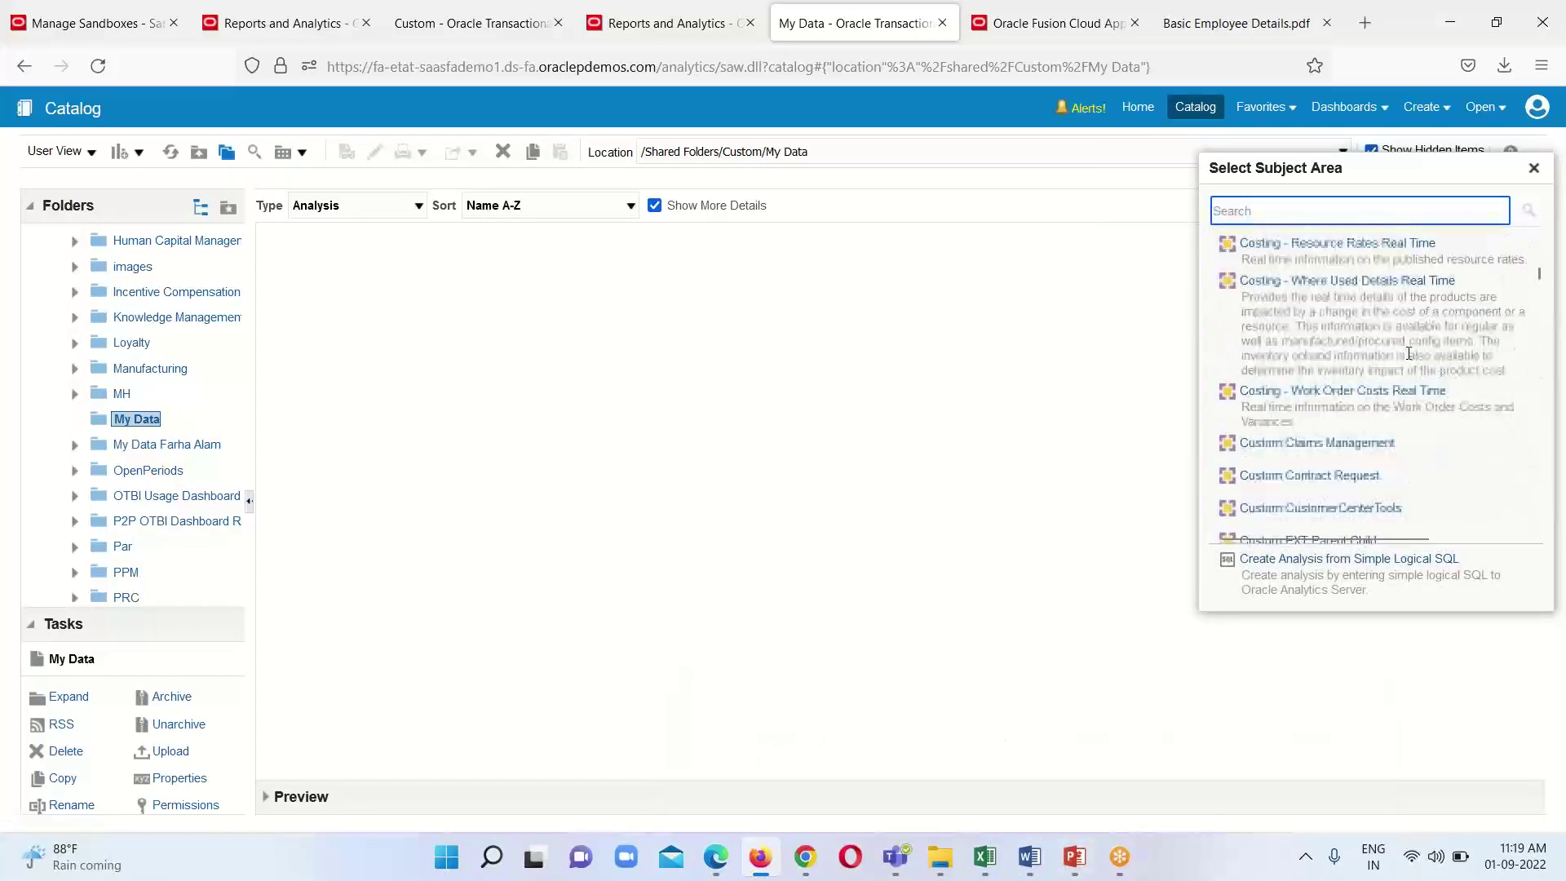
pyautogui.scroll(-15, 1409, 359)
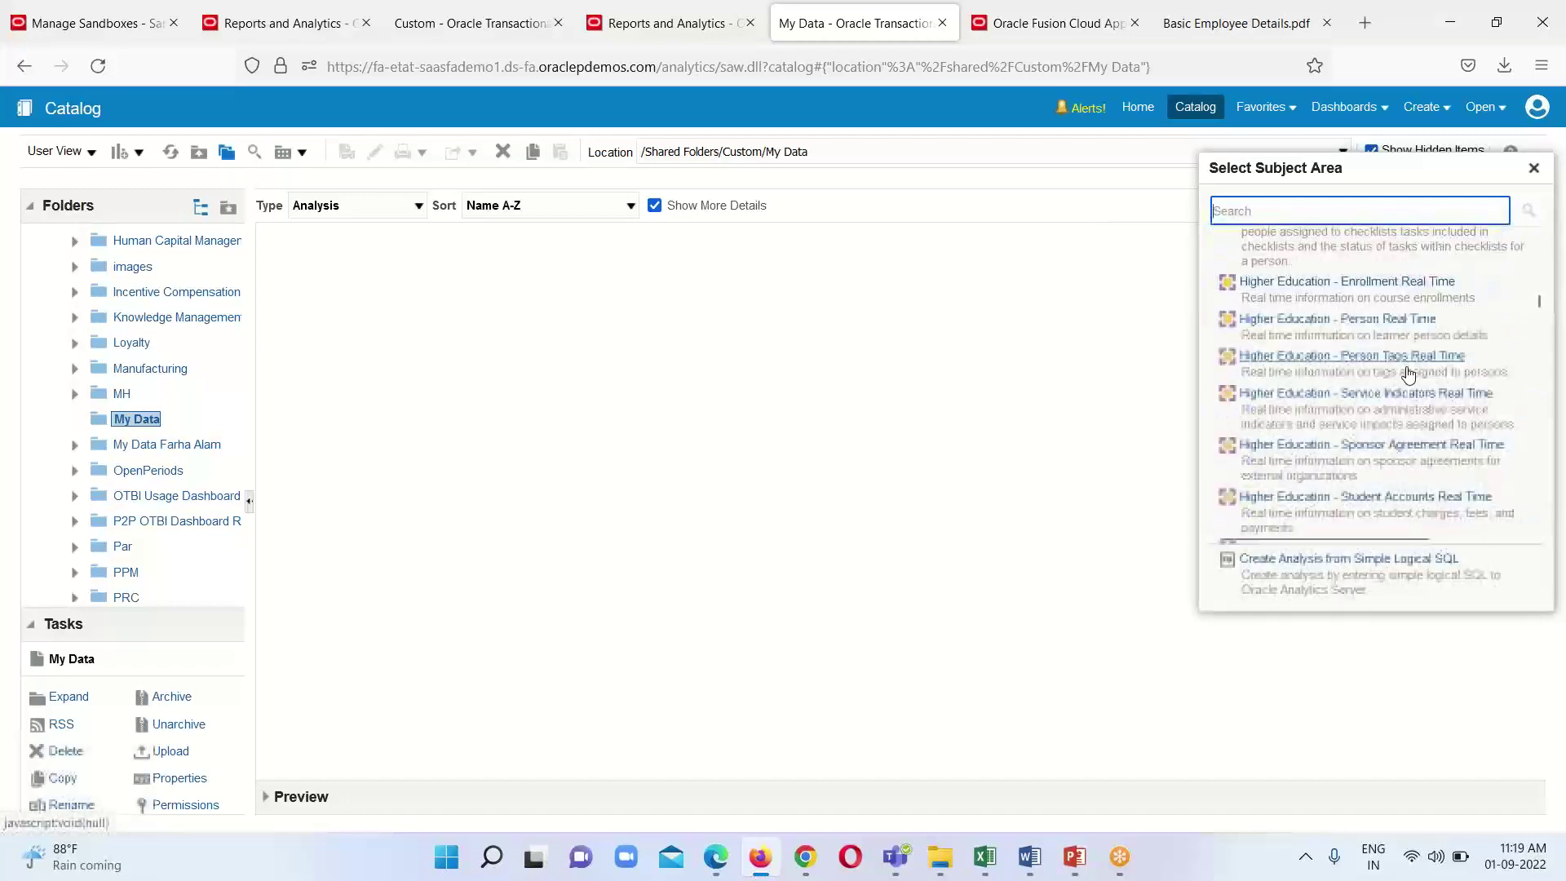
pyautogui.moveTo(1538, 293); pyautogui.dragTo(1531, 472)
pyautogui.scroll(-10, 1373, 444)
pyautogui.scroll(-10, 1374, 450)
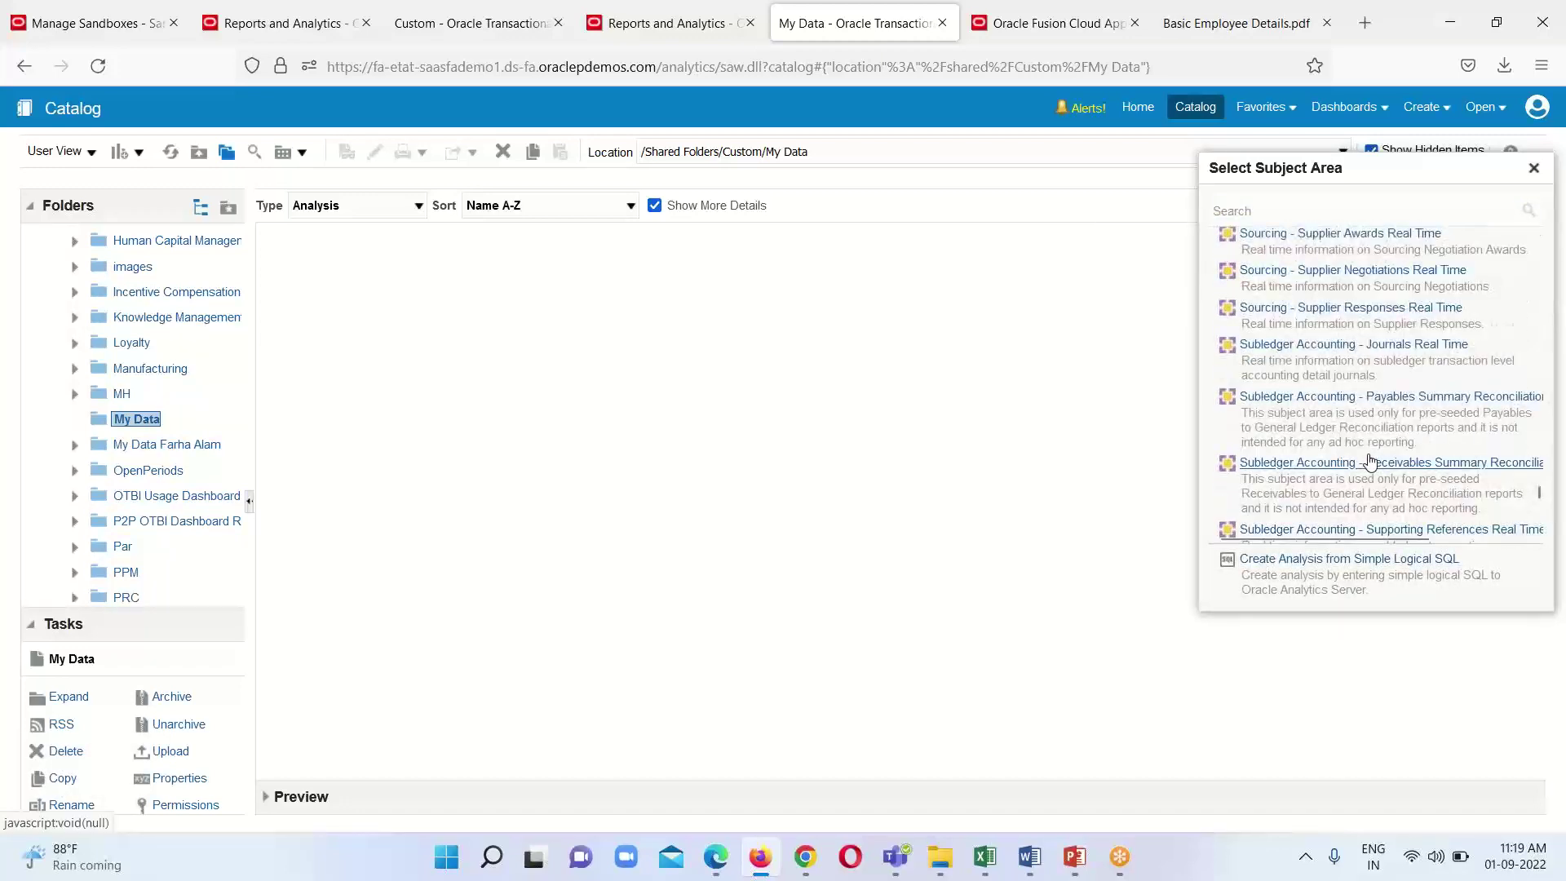
pyautogui.scroll(-8, 1370, 449)
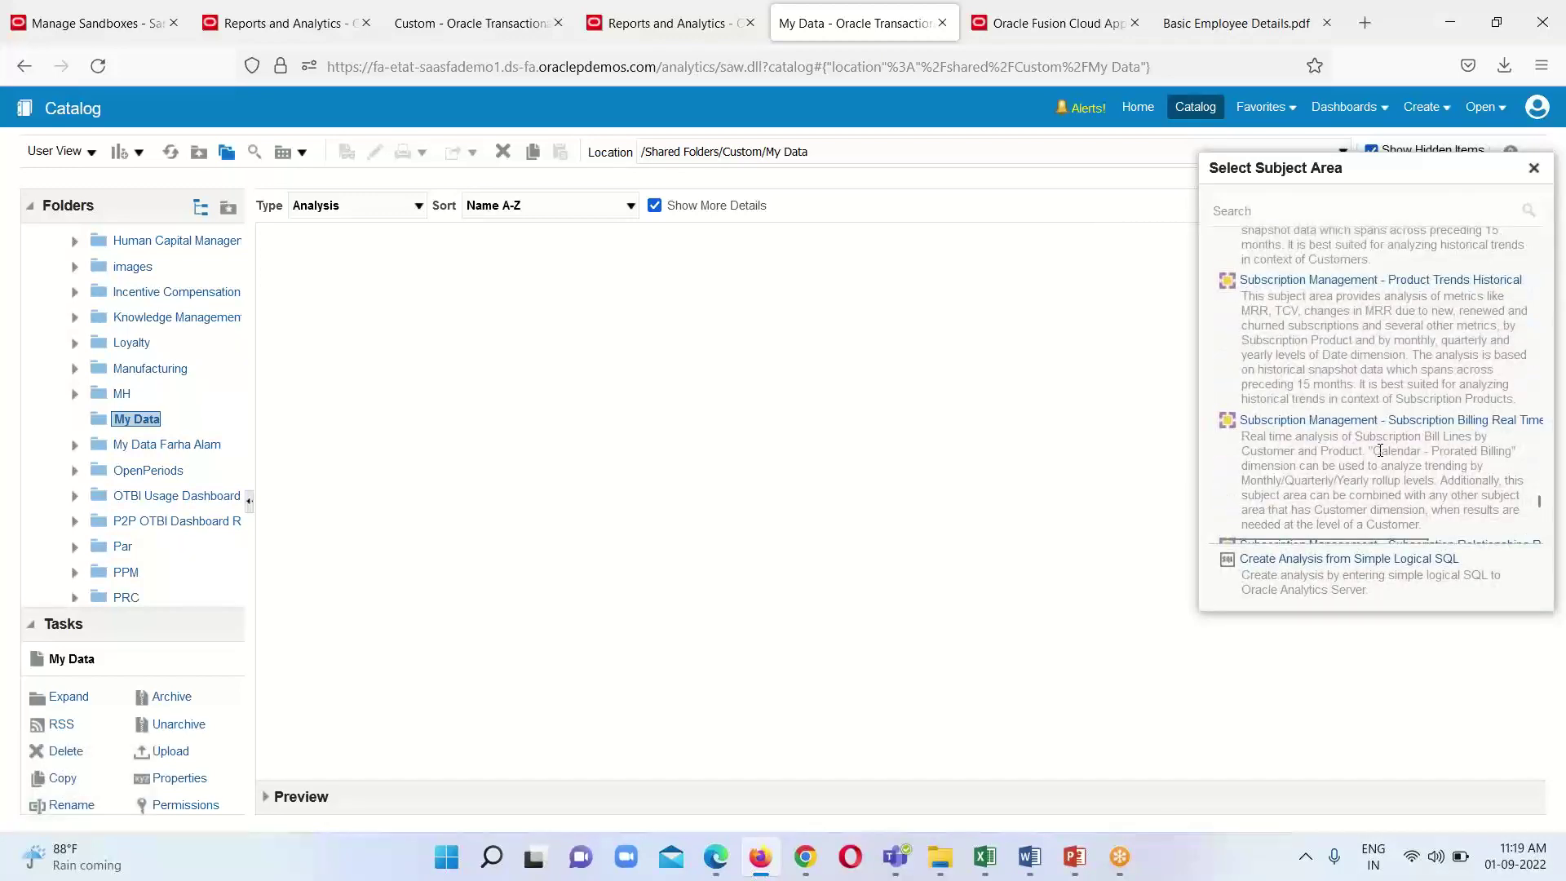
pyautogui.scroll(-5, 1385, 439)
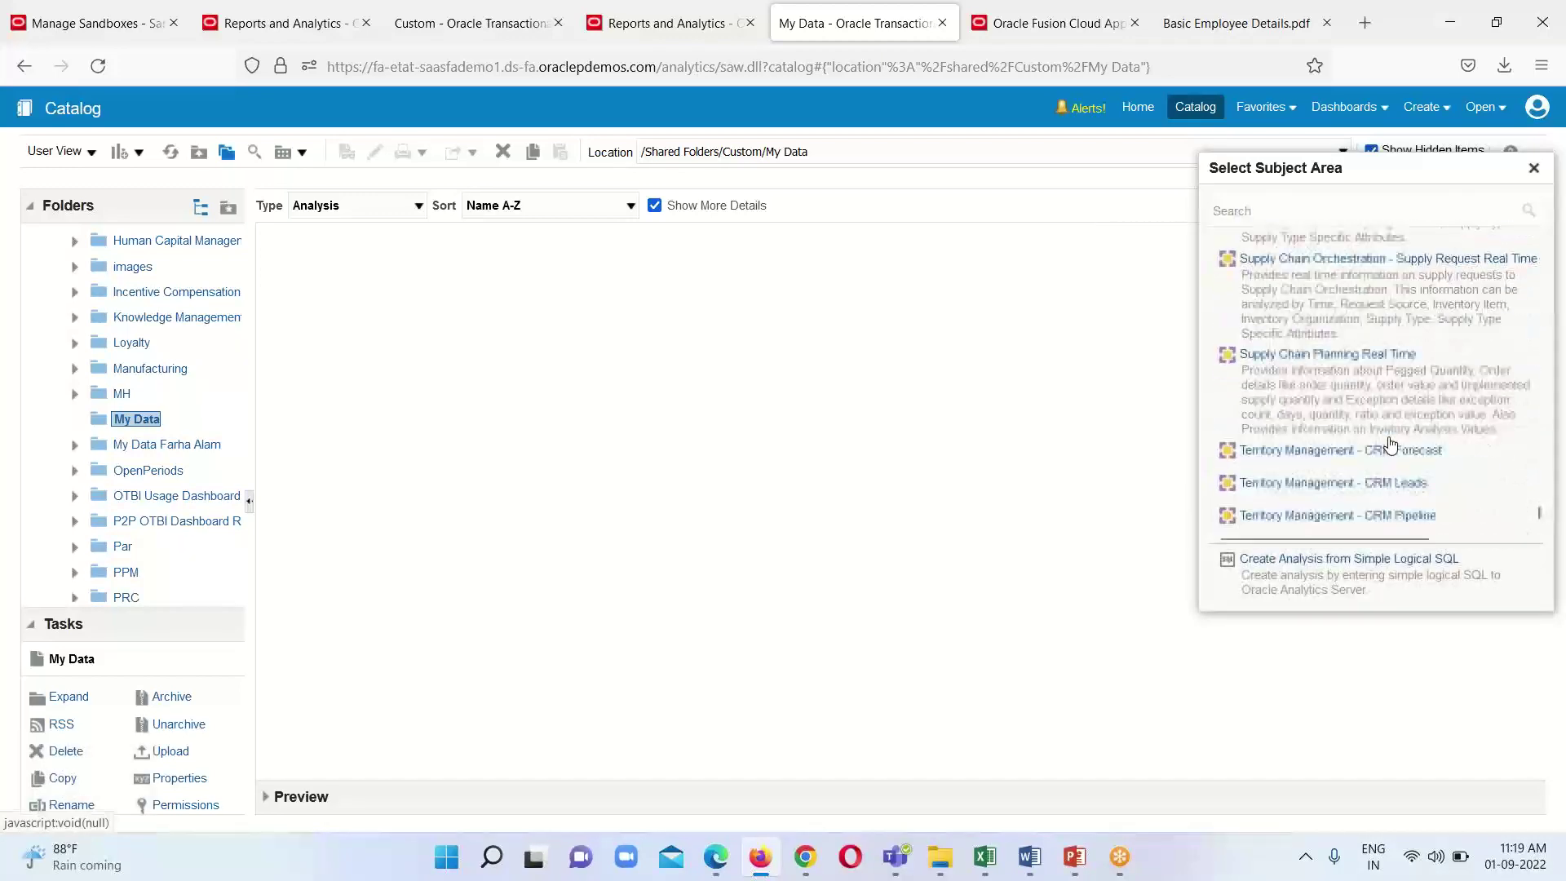
pyautogui.scroll(-10, 1395, 444)
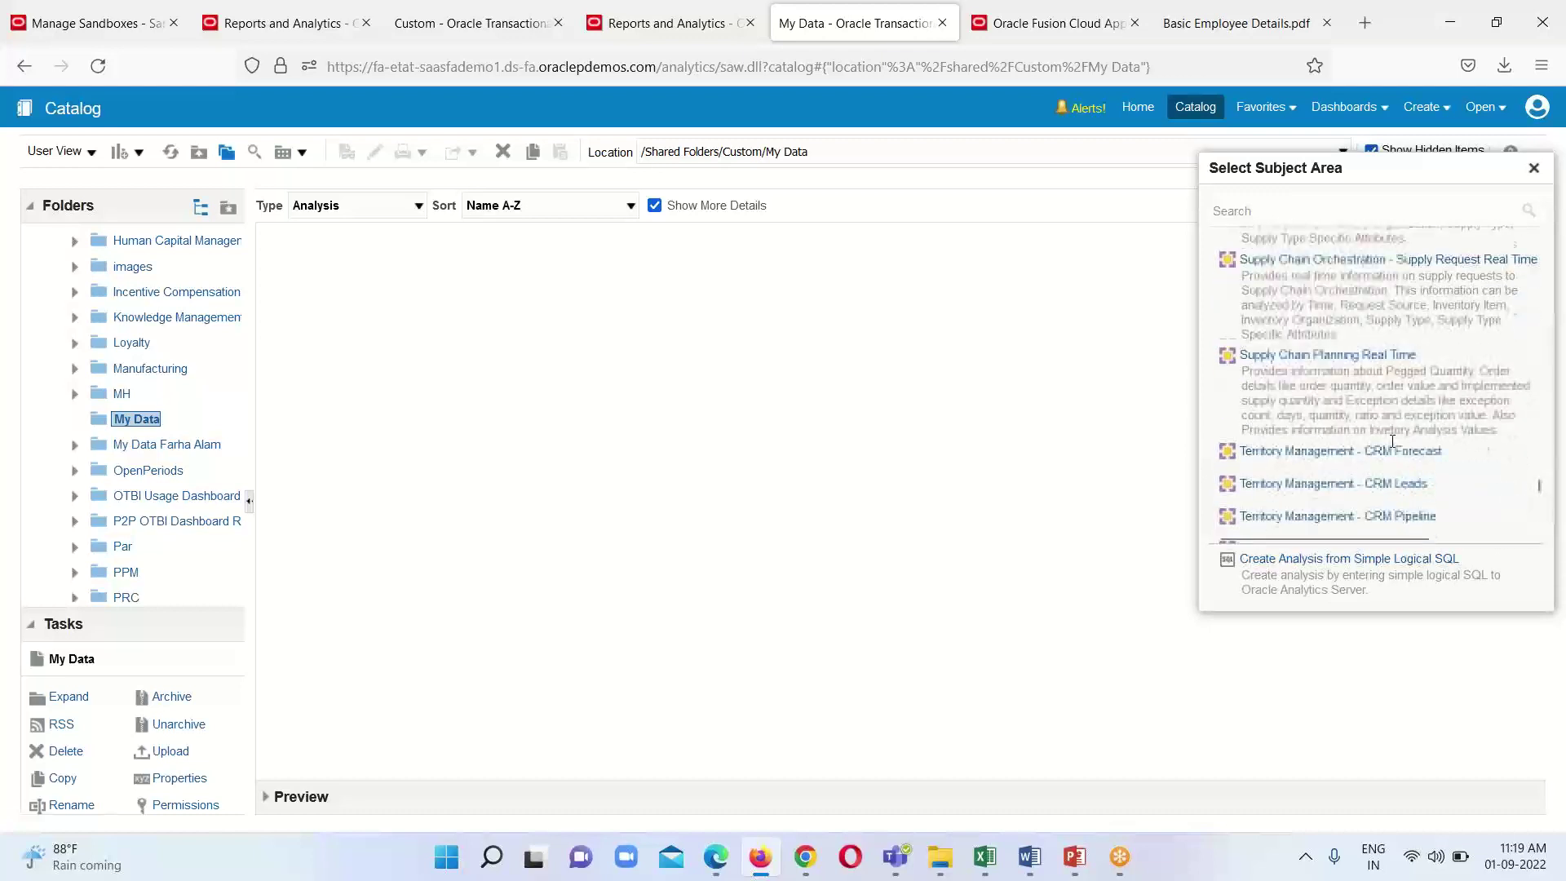
pyautogui.scroll(-3, 1387, 453)
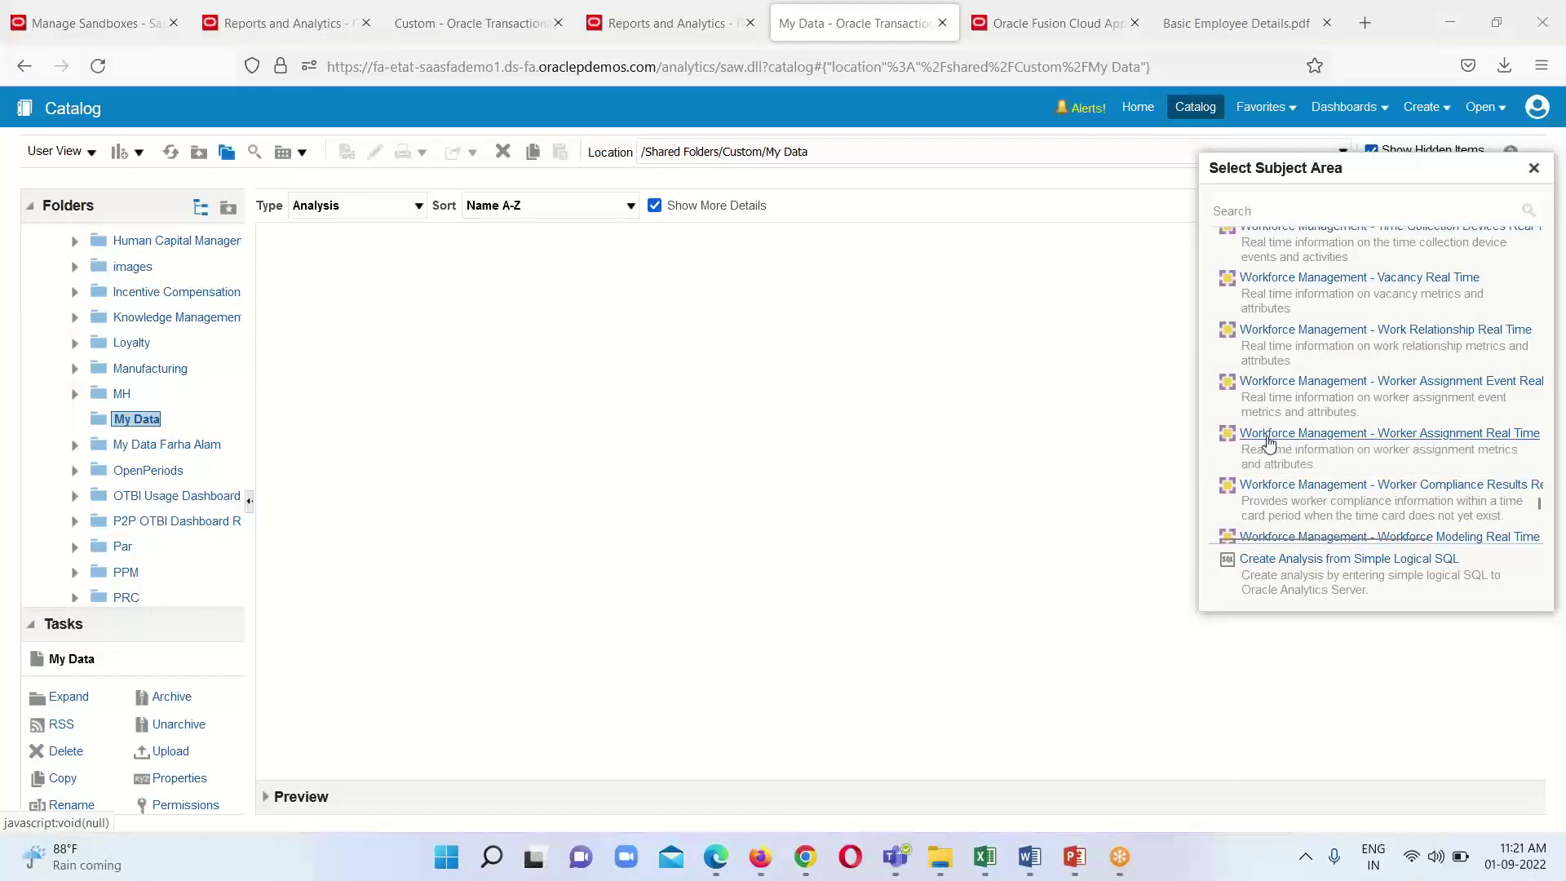
pyautogui.click(1392, 434)
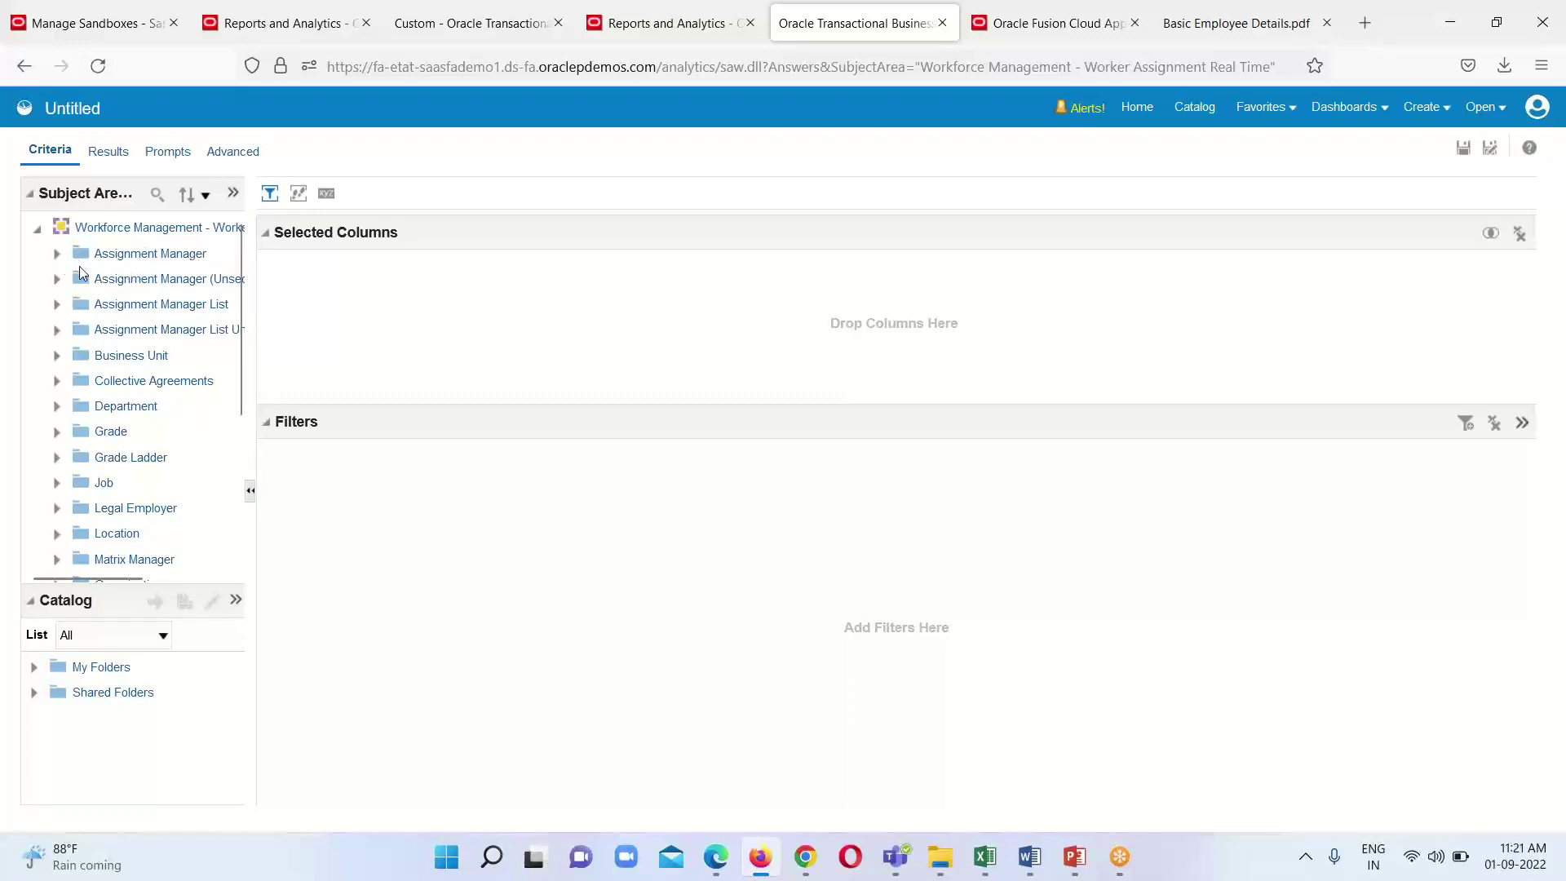
# - Add the Worker First Name and Last Name columns to Selected Columns
pyautogui.scroll(-6, 69, 330)
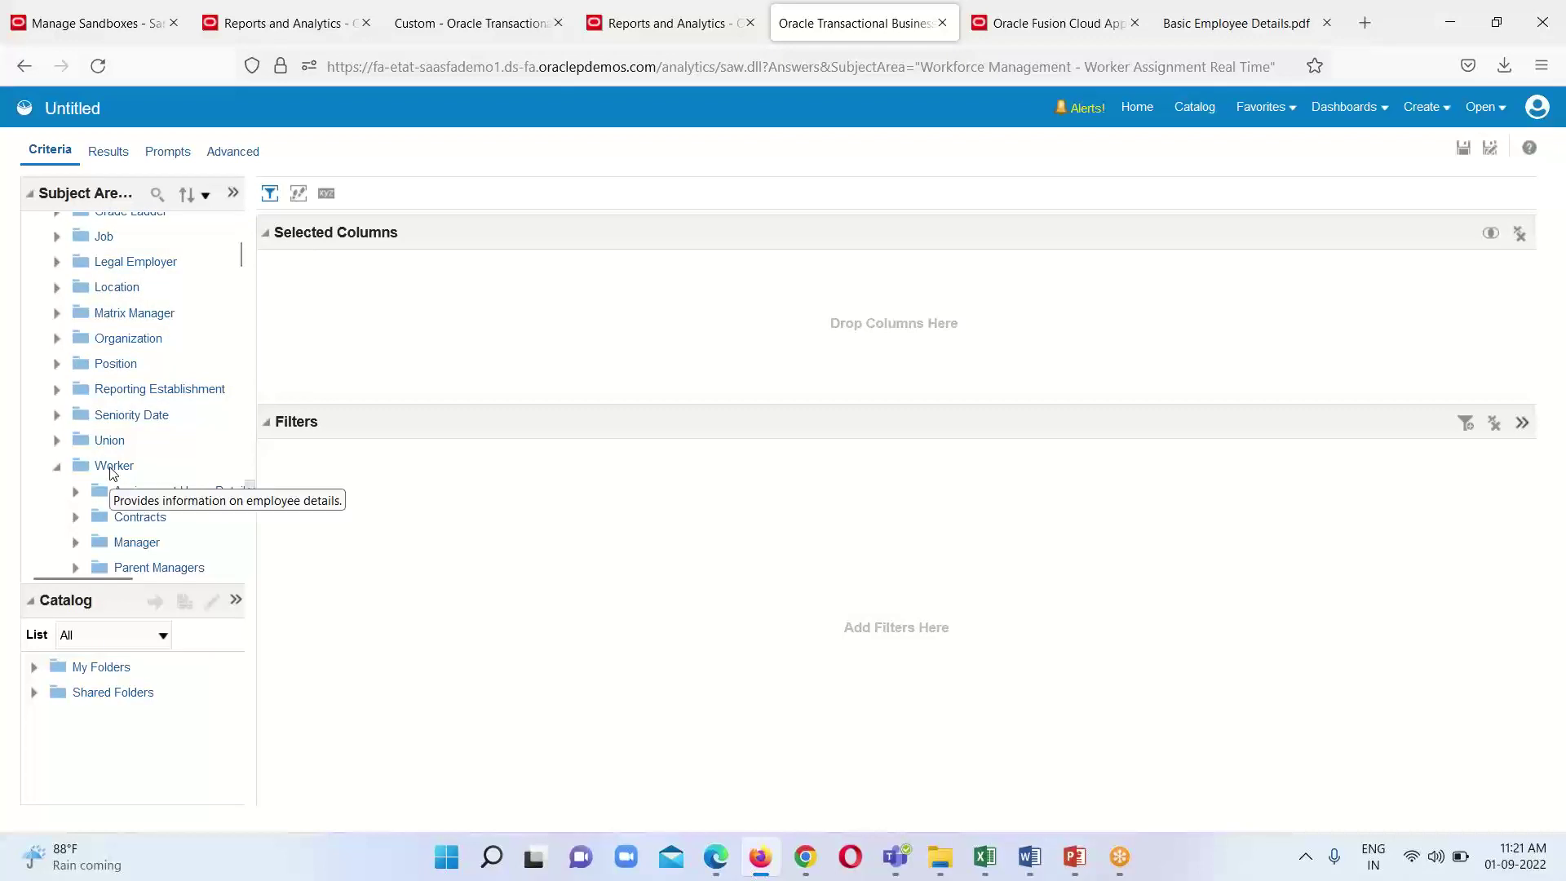
pyautogui.scroll(-9, 118, 481)
pyautogui.scroll(-15, 118, 465)
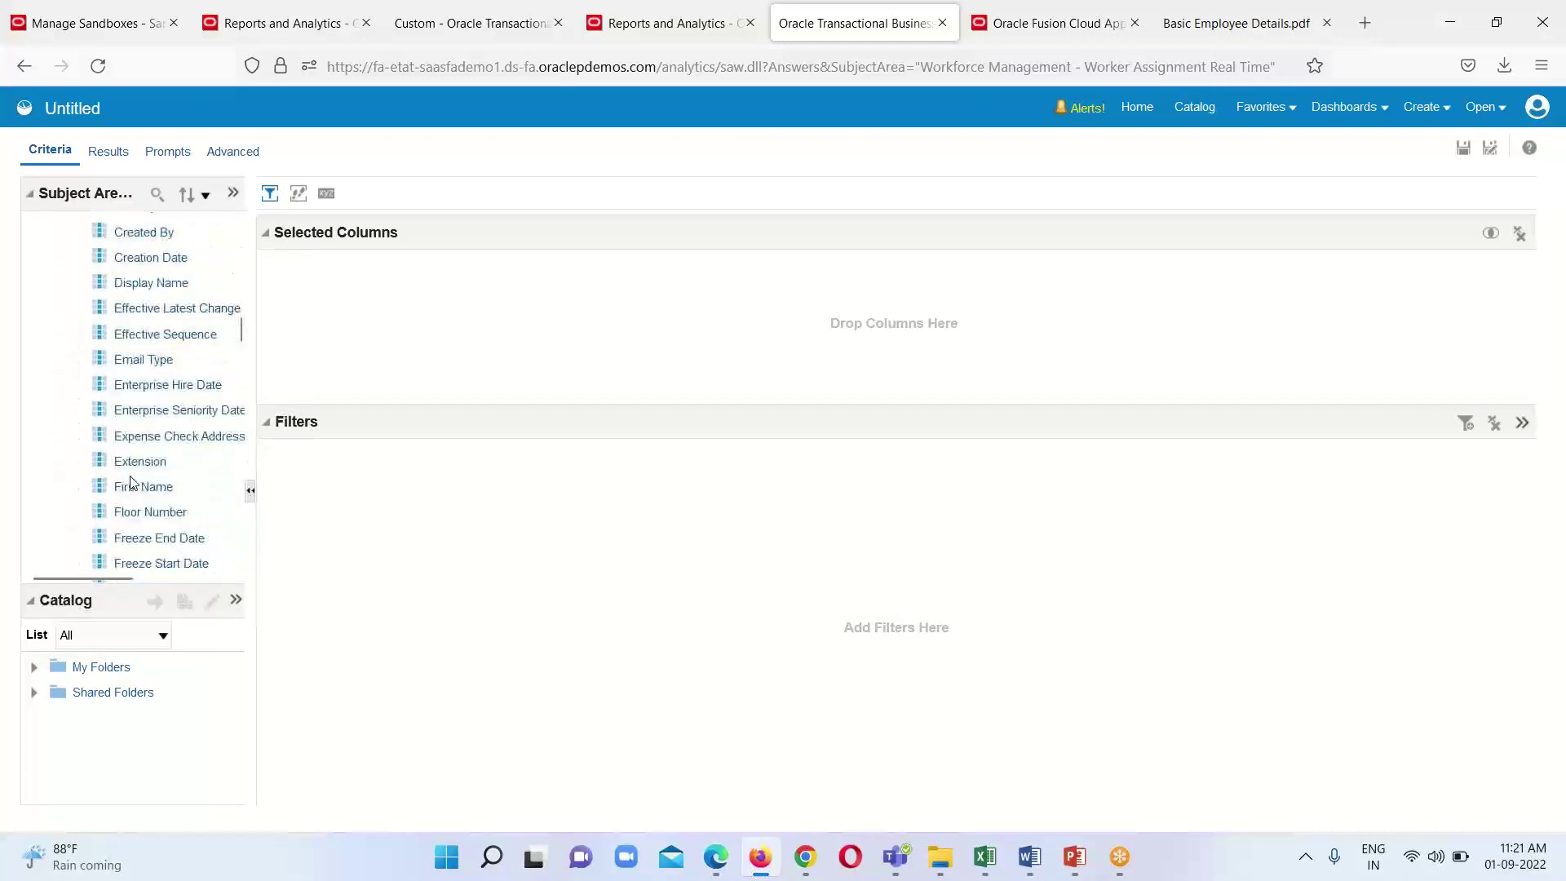
pyautogui.moveTo(135, 493); pyautogui.dragTo(298, 310)
pyautogui.scroll(-6, 167, 441)
pyautogui.scroll(-10, 163, 448)
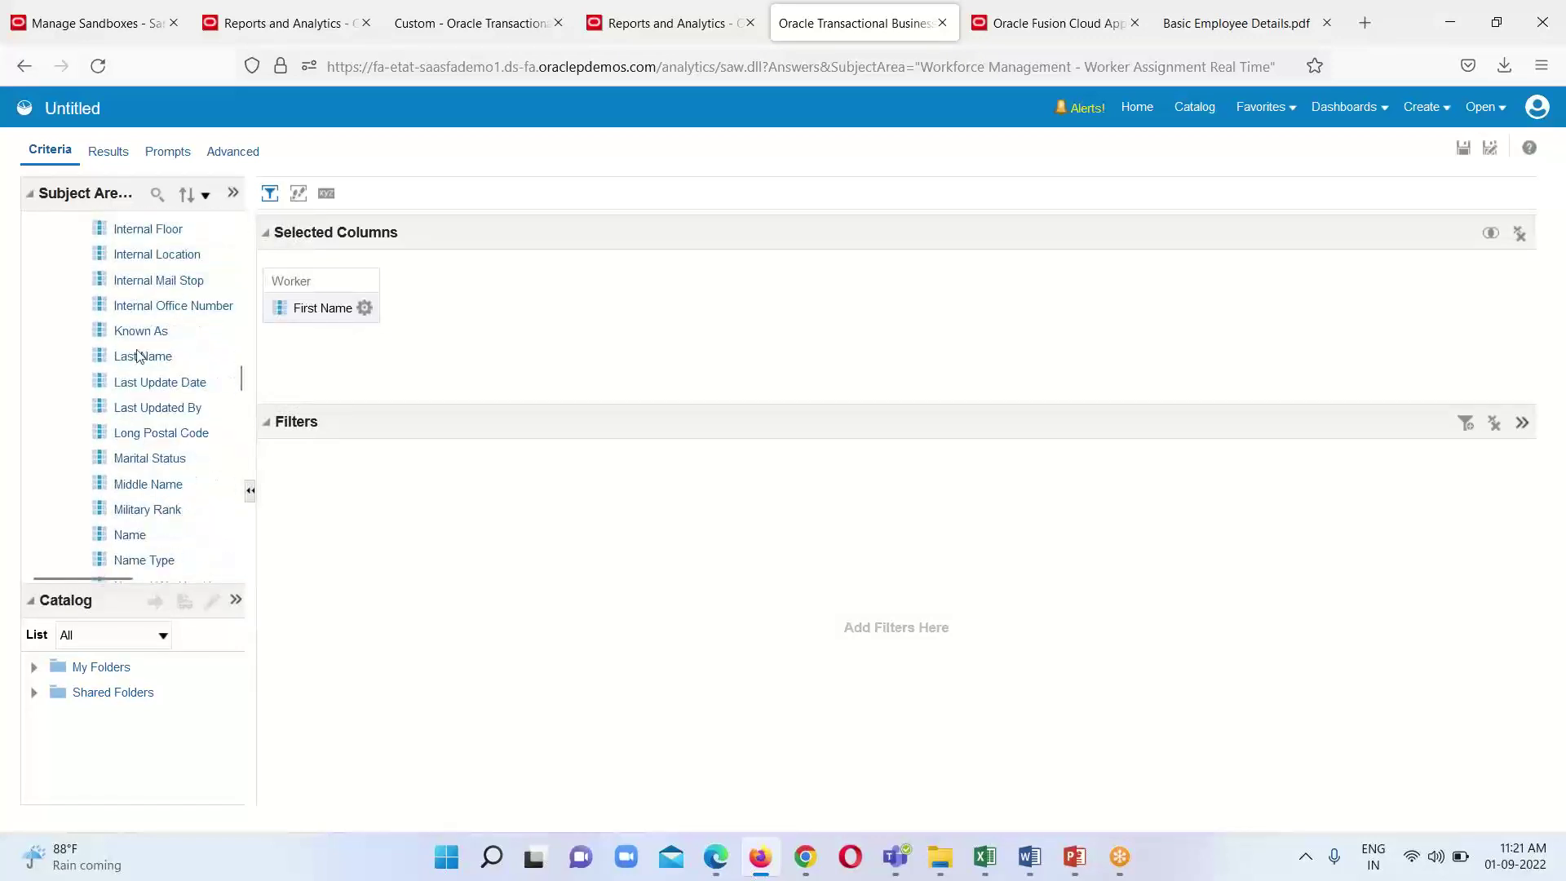
pyautogui.moveTo(133, 359); pyautogui.dragTo(432, 320)
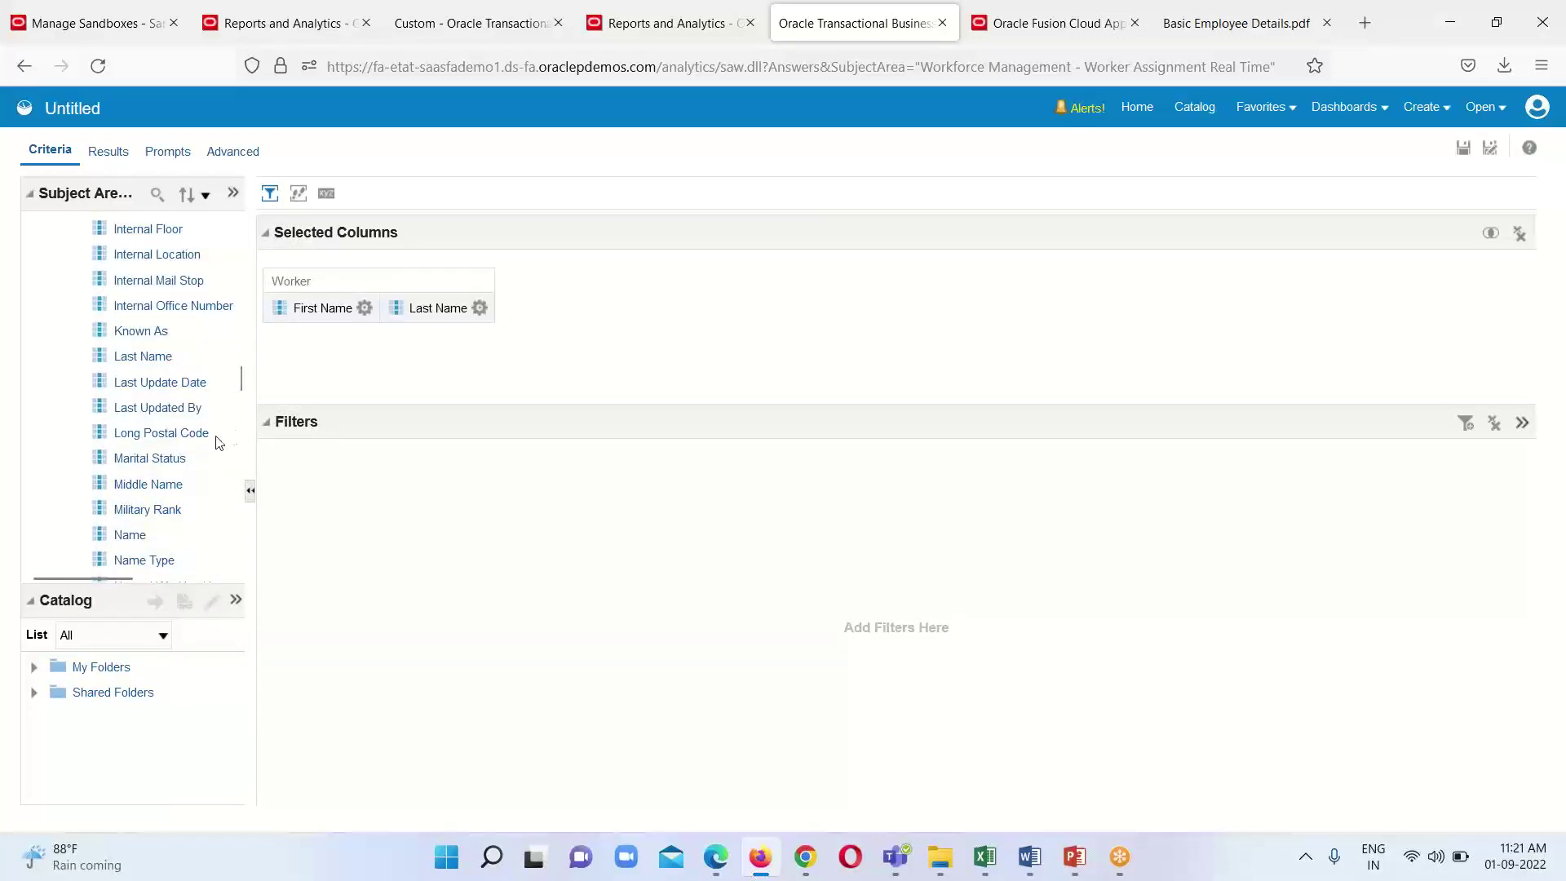
# - Add Person Date of Death and Person Number columns, then collapse the Worker folder
pyautogui.scroll(-10, 187, 447)
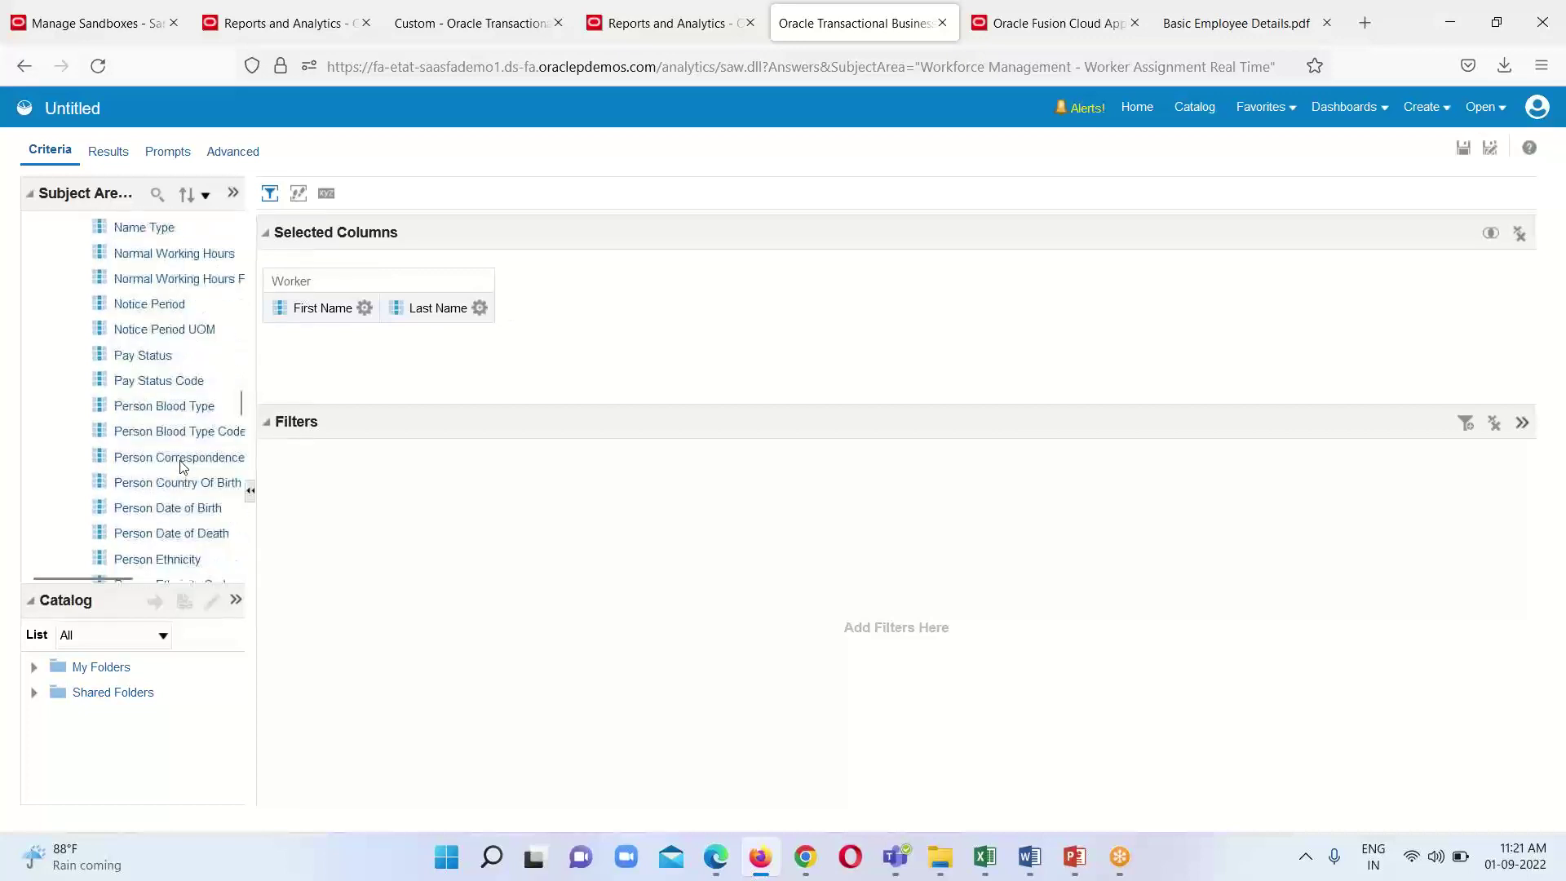
pyautogui.moveTo(173, 452); pyautogui.dragTo(323, 452)
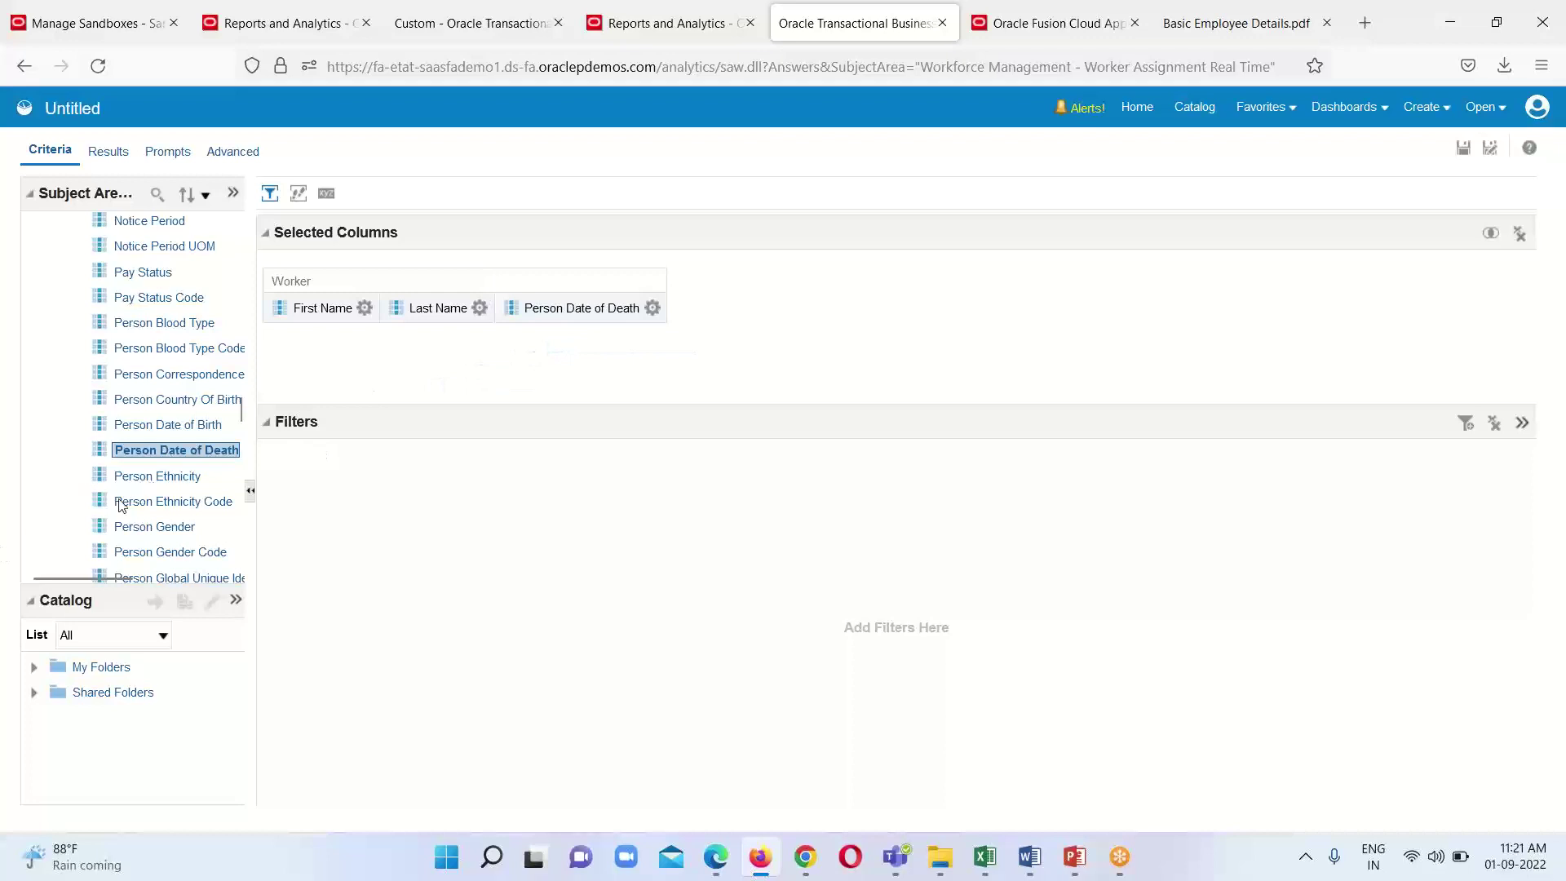
pyautogui.scroll(-4, 123, 499)
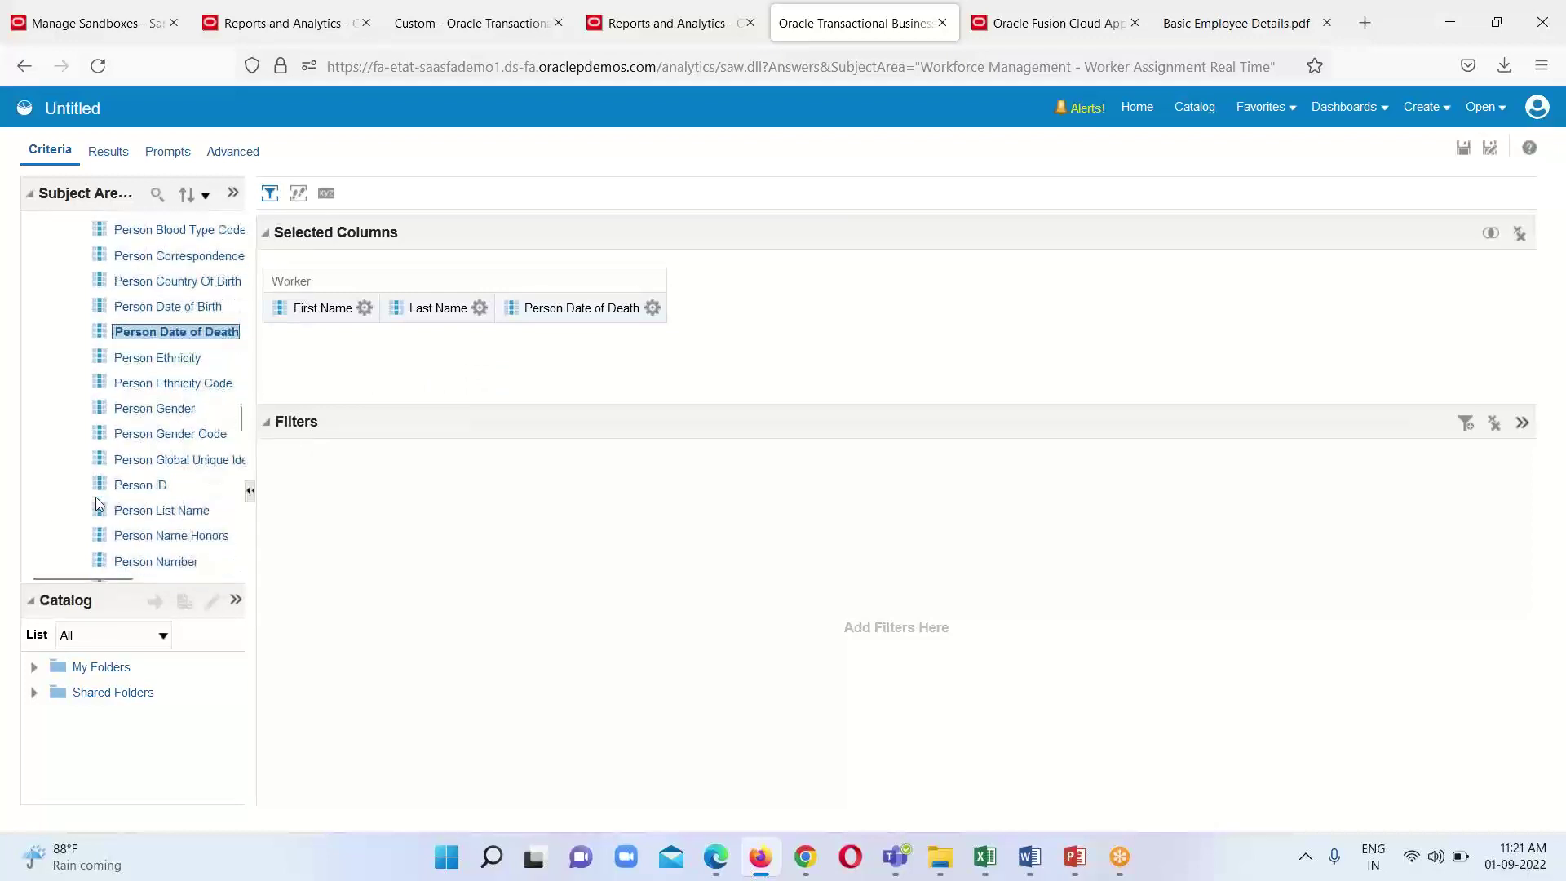
pyautogui.scroll(-4, 143, 522)
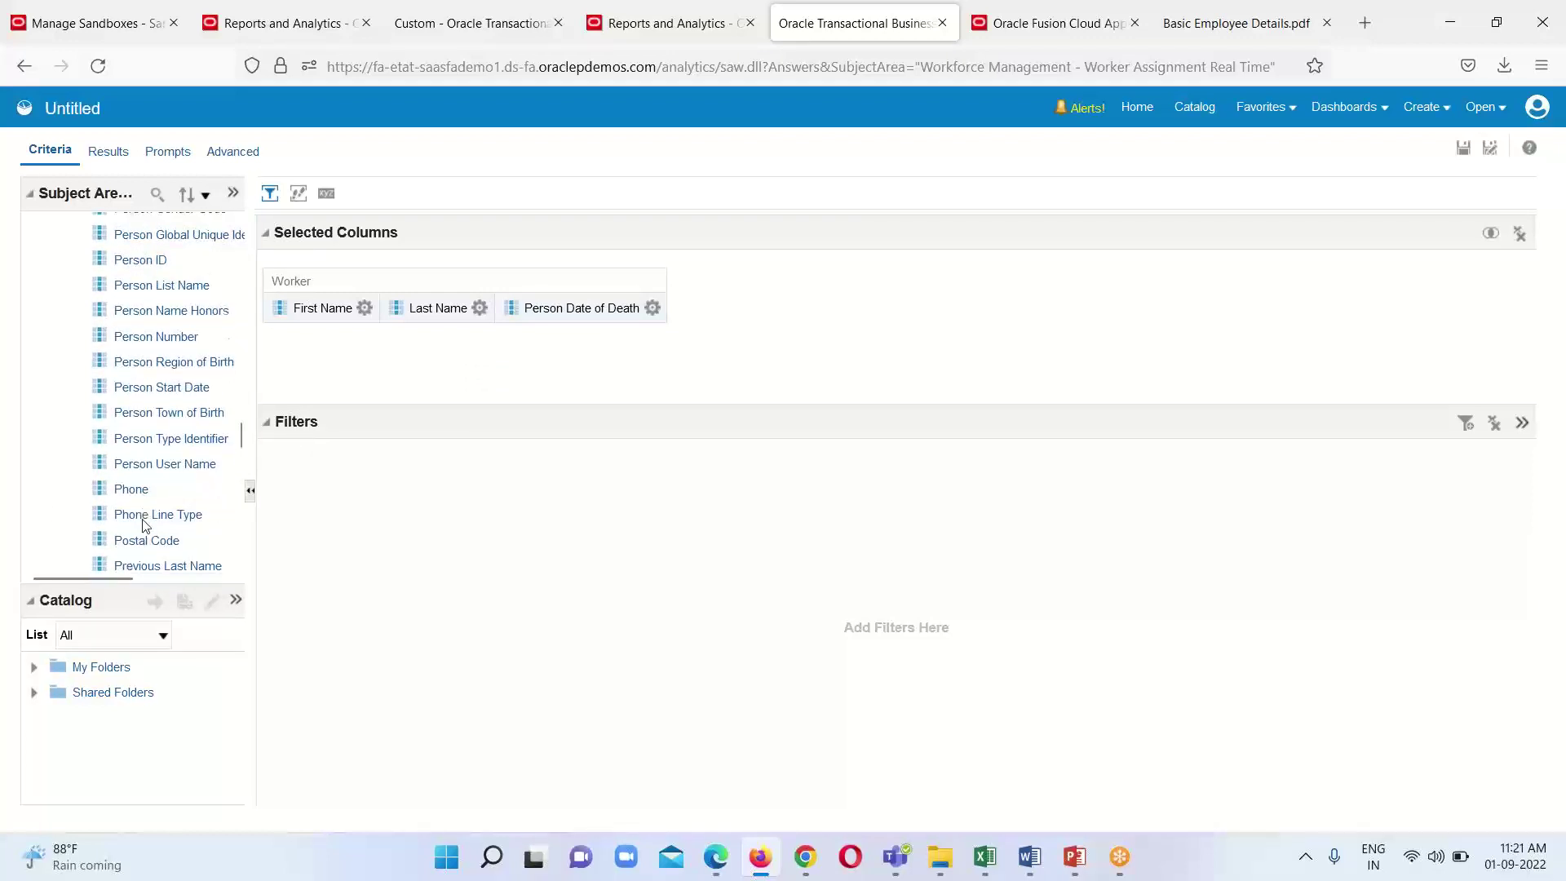
pyautogui.scroll(-1, 143, 526)
pyautogui.scroll(2, 142, 526)
pyautogui.scroll(1, 142, 527)
pyautogui.moveTo(155, 347); pyautogui.dragTo(636, 371)
pyautogui.scroll(9, 147, 429)
pyautogui.scroll(15, 128, 429)
pyautogui.scroll(5, 82, 436)
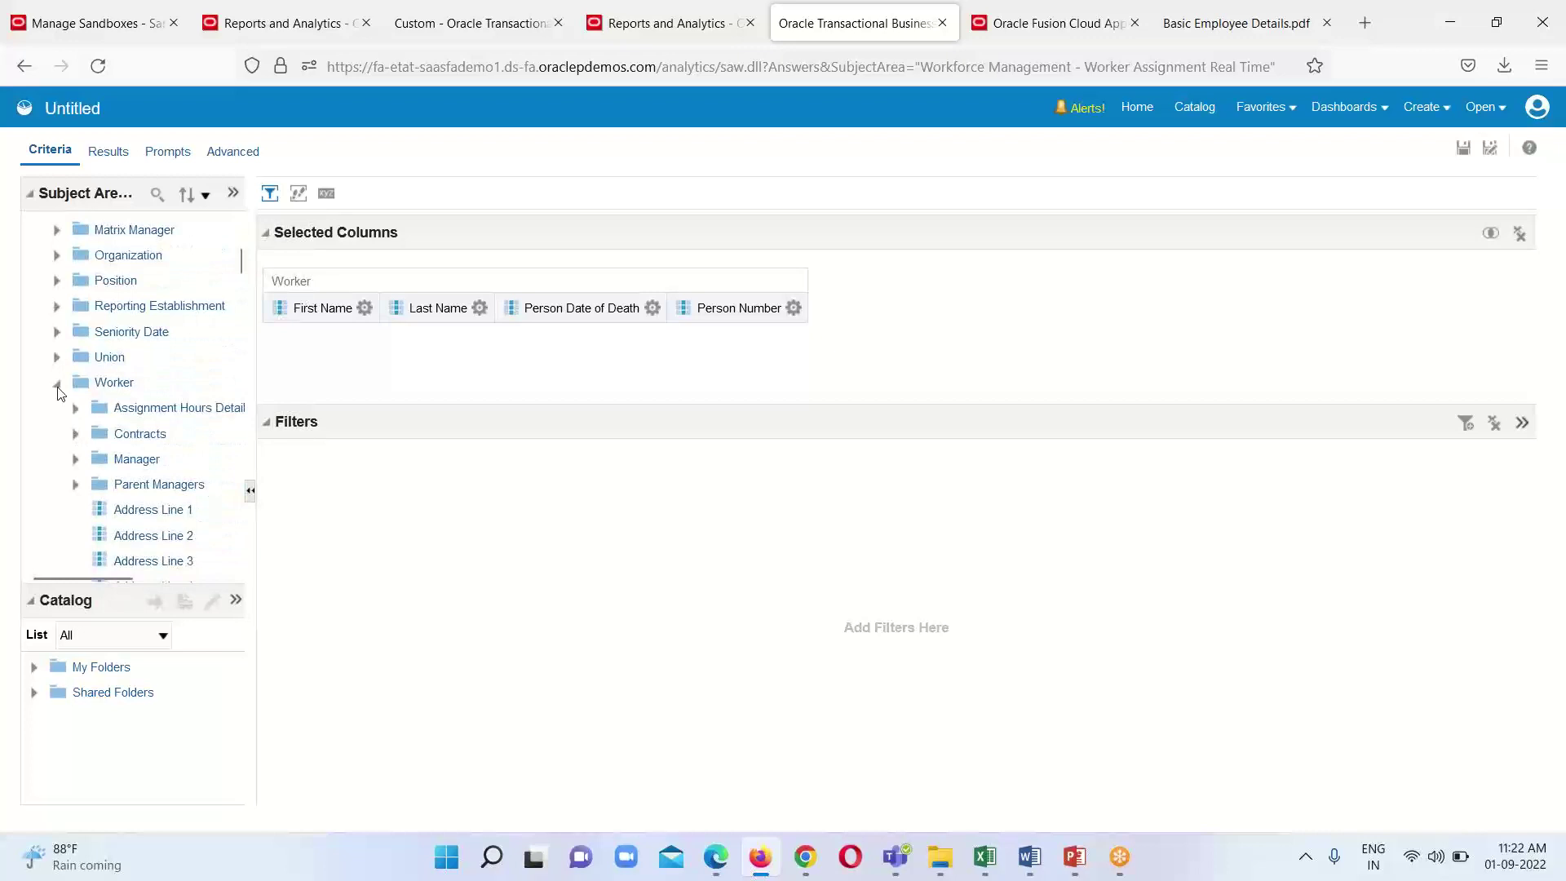
pyautogui.click(57, 387)
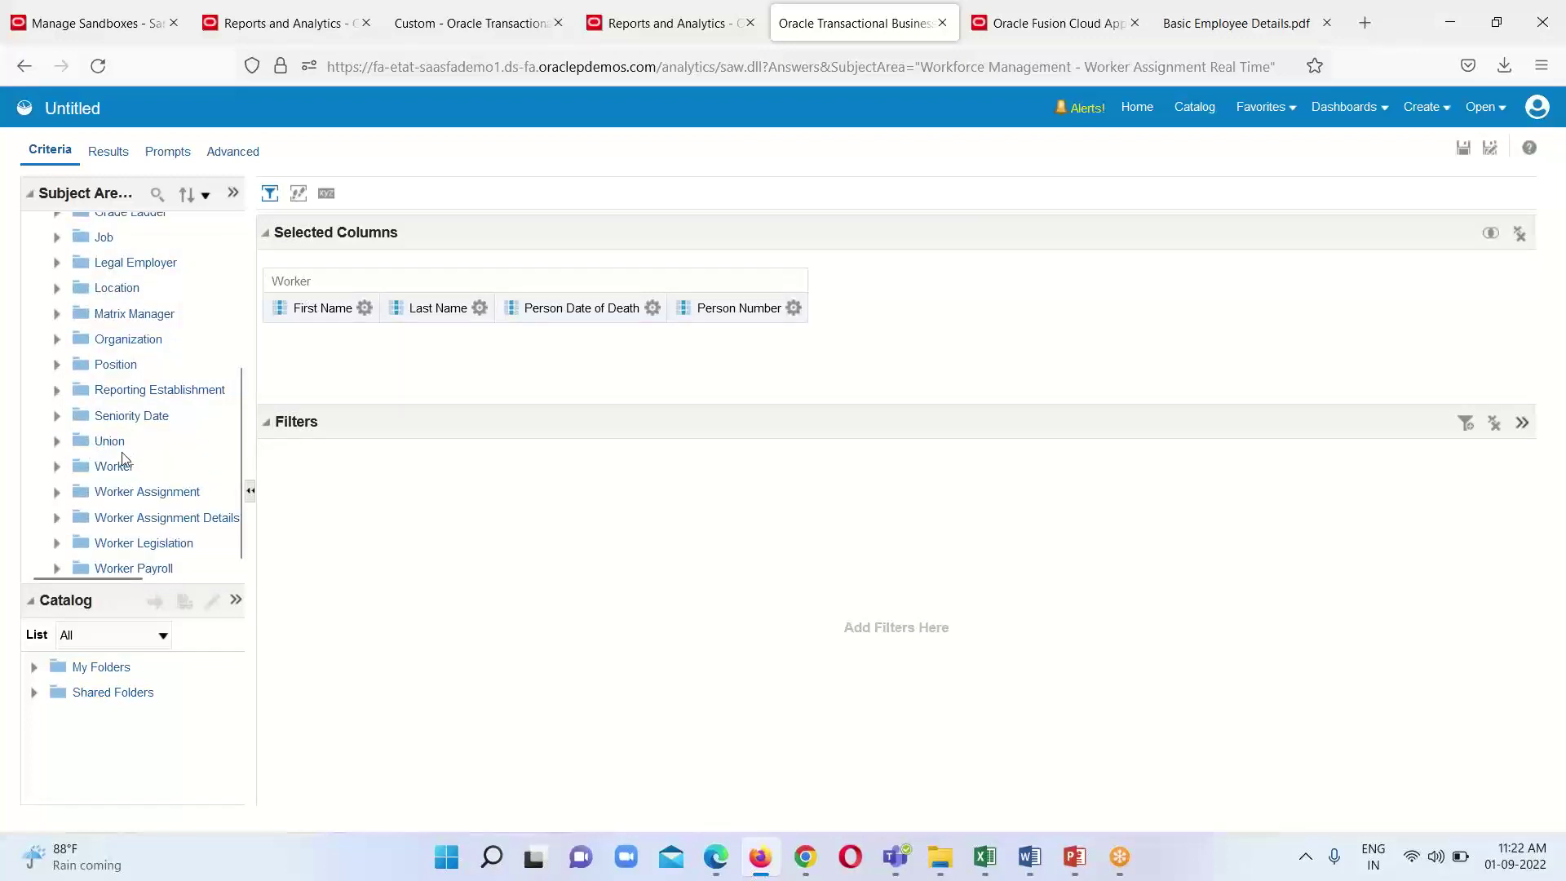
# - Add Grade Name from the Grade folder to the selected columns
pyautogui.scroll(3, 82, 463)
pyautogui.click(57, 433)
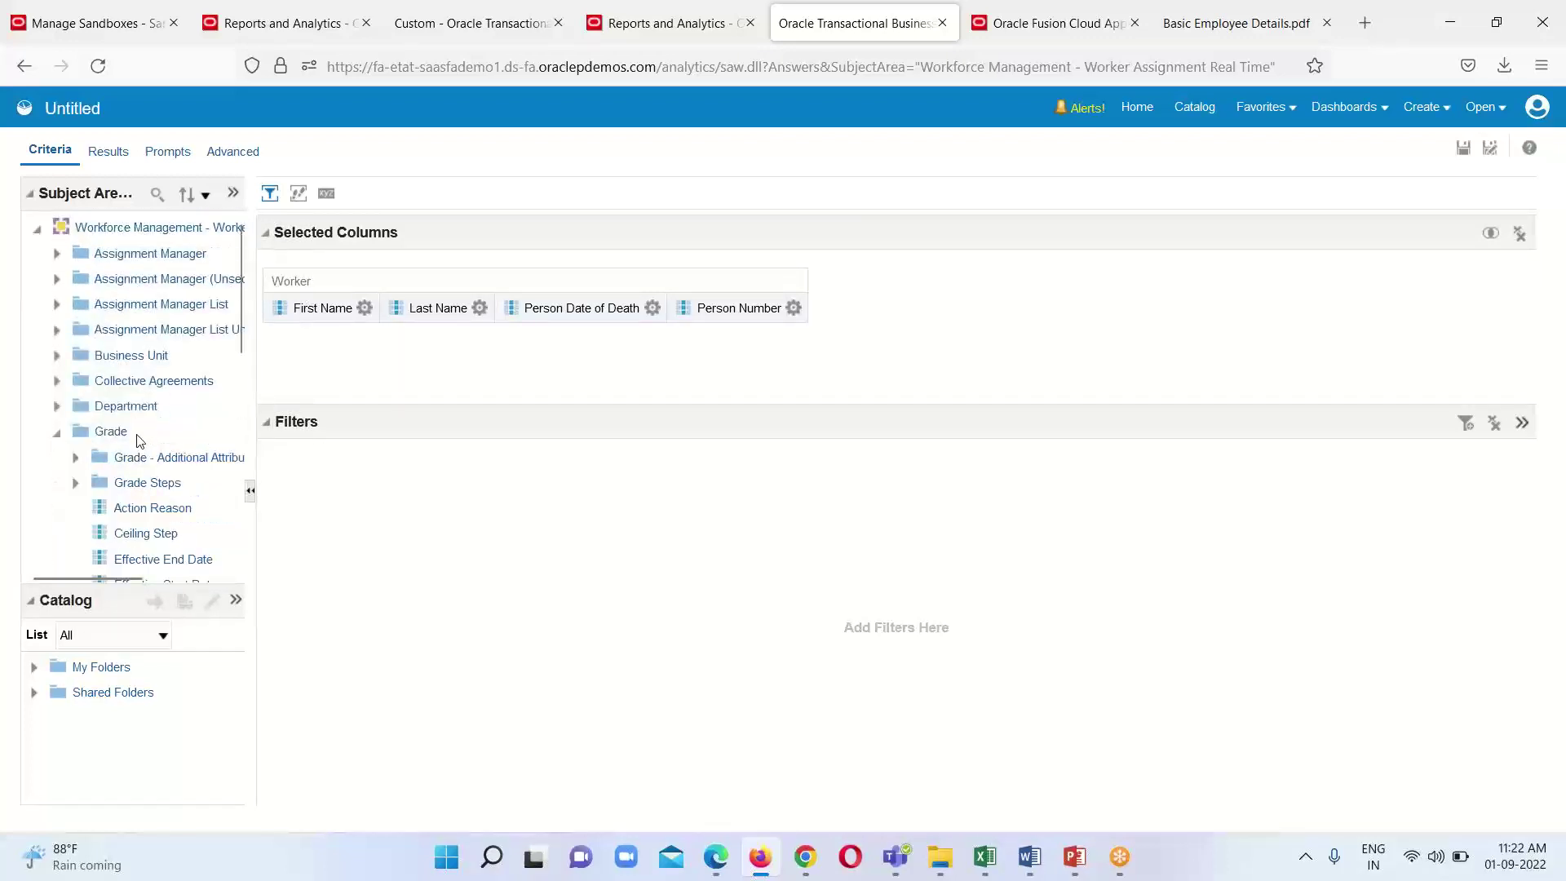
pyautogui.scroll(-5, 139, 441)
pyautogui.moveTo(138, 416); pyautogui.dragTo(677, 355)
pyautogui.scroll(5, 53, 416)
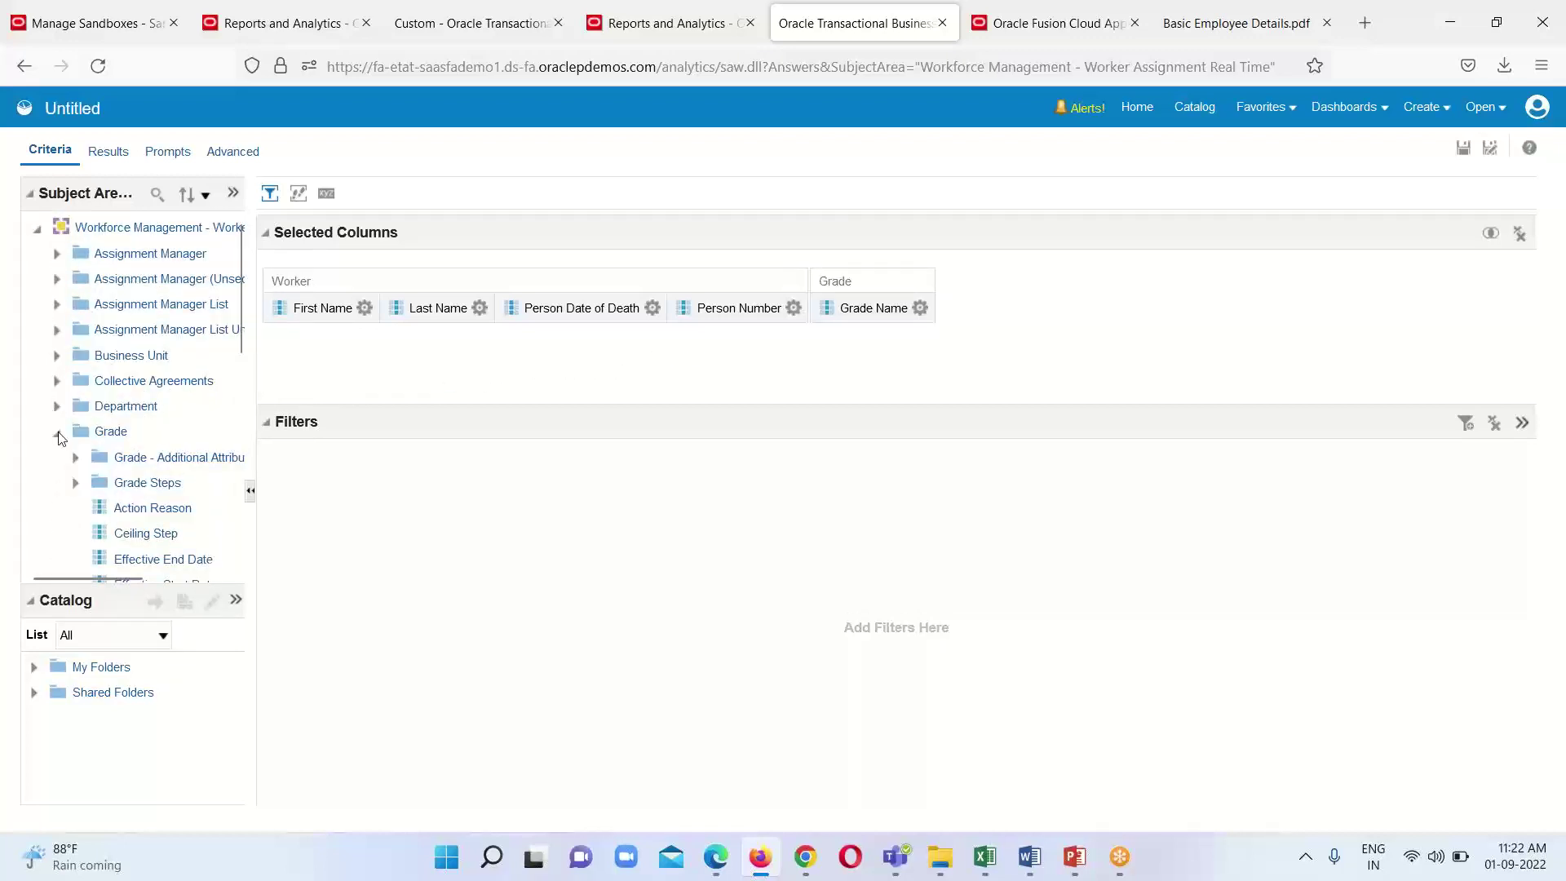
pyautogui.click(57, 433)
# - Add Job Name from the Job folder to the selected columns
pyautogui.click(57, 482)
pyautogui.scroll(-3, 100, 486)
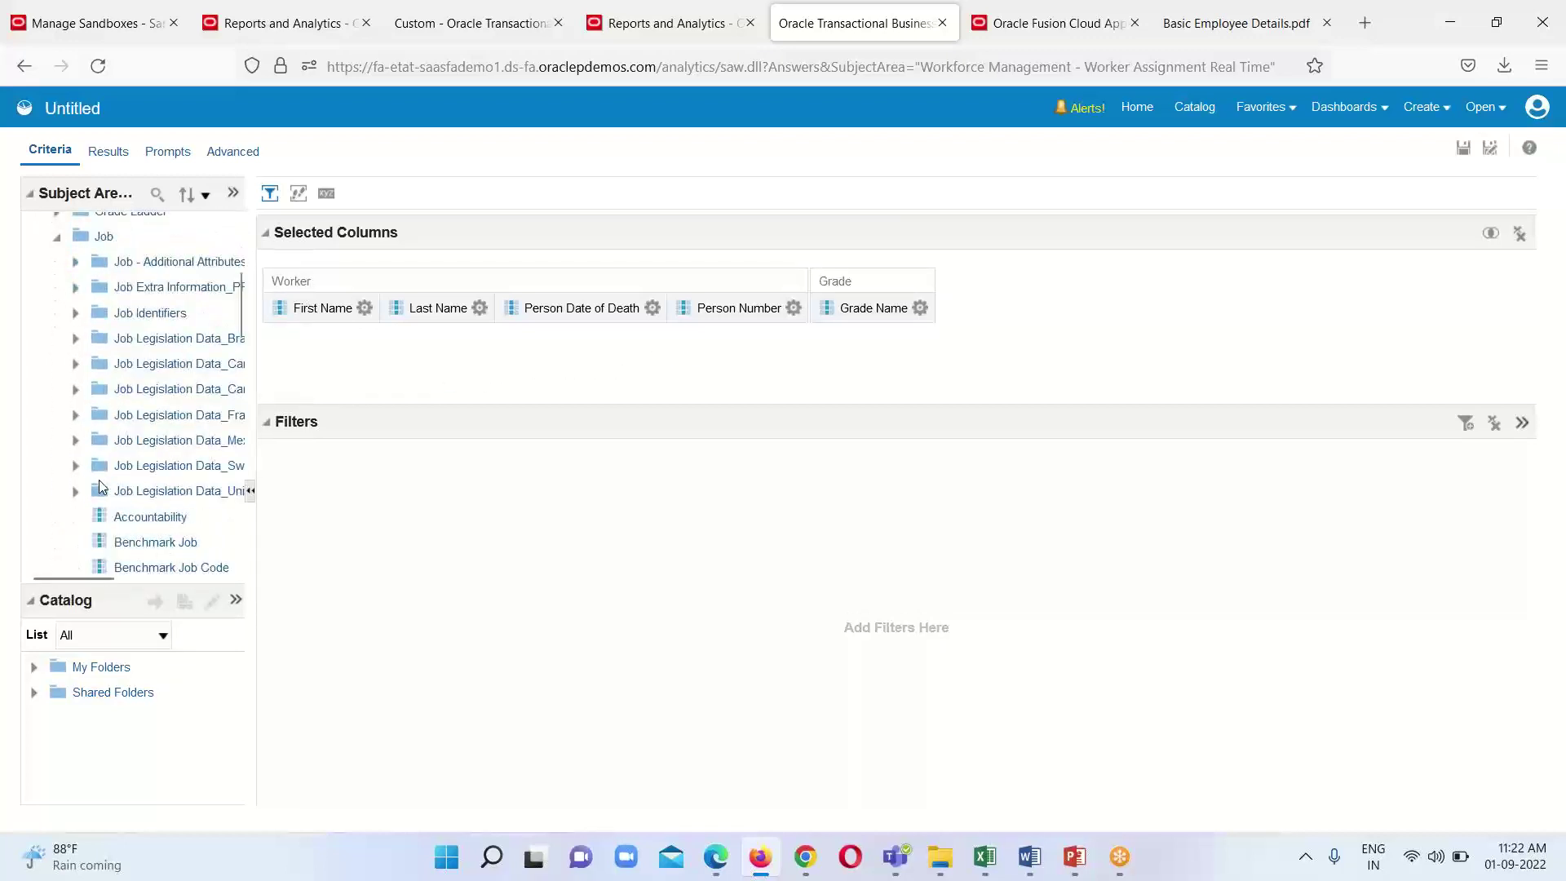
pyautogui.scroll(-3, 115, 465)
pyautogui.scroll(-2, 98, 493)
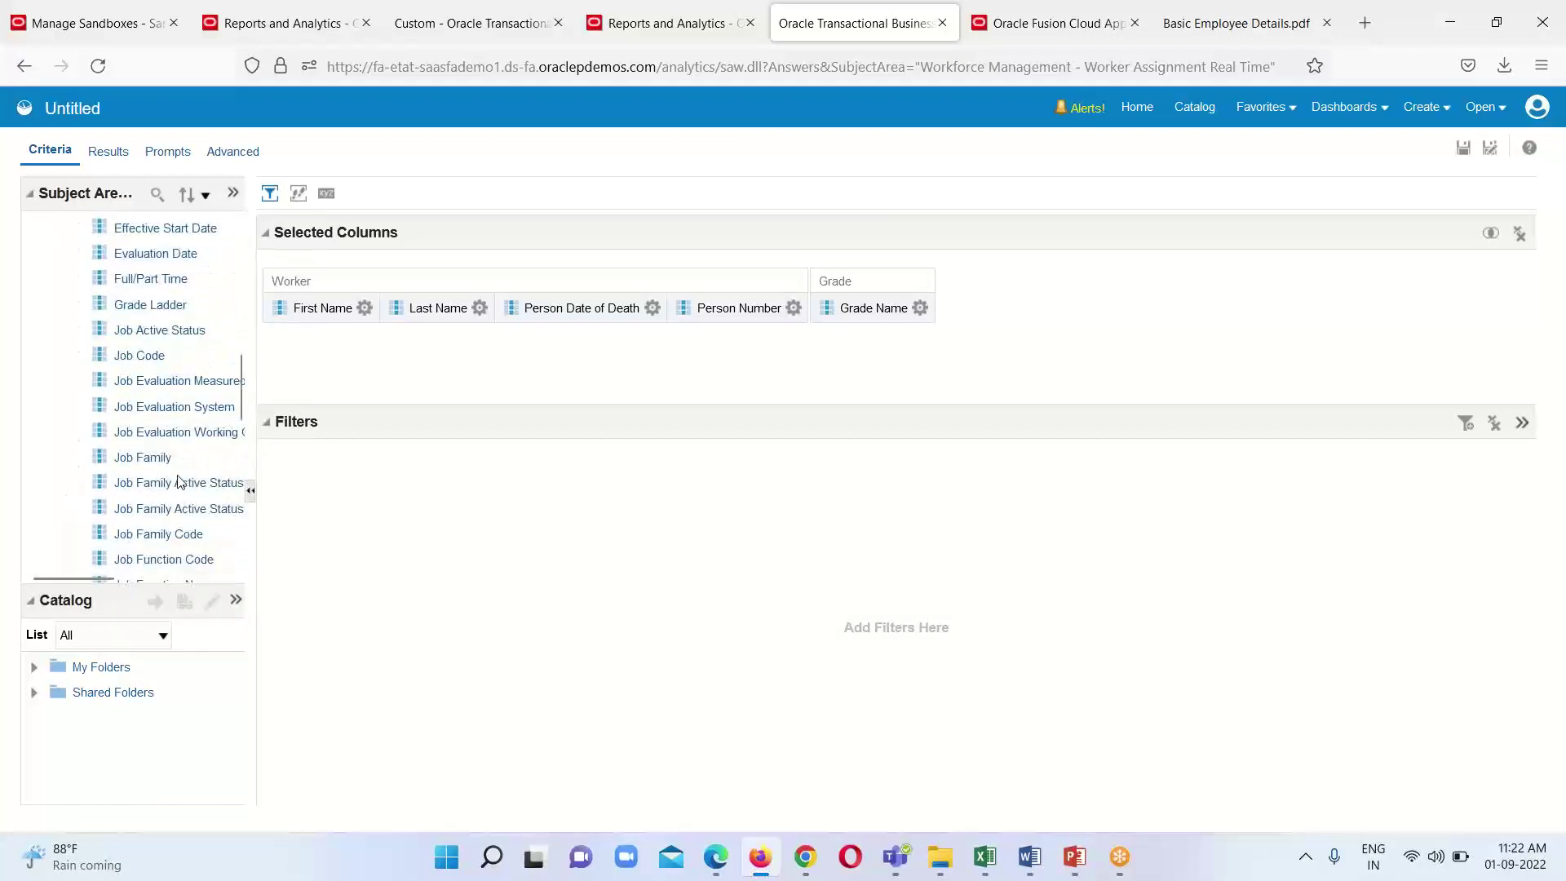
pyautogui.scroll(-3, 124, 530)
pyautogui.scroll(-5, 129, 440)
pyautogui.moveTo(128, 422); pyautogui.dragTo(812, 364)
pyautogui.scroll(6, 114, 424)
pyautogui.scroll(5, 112, 424)
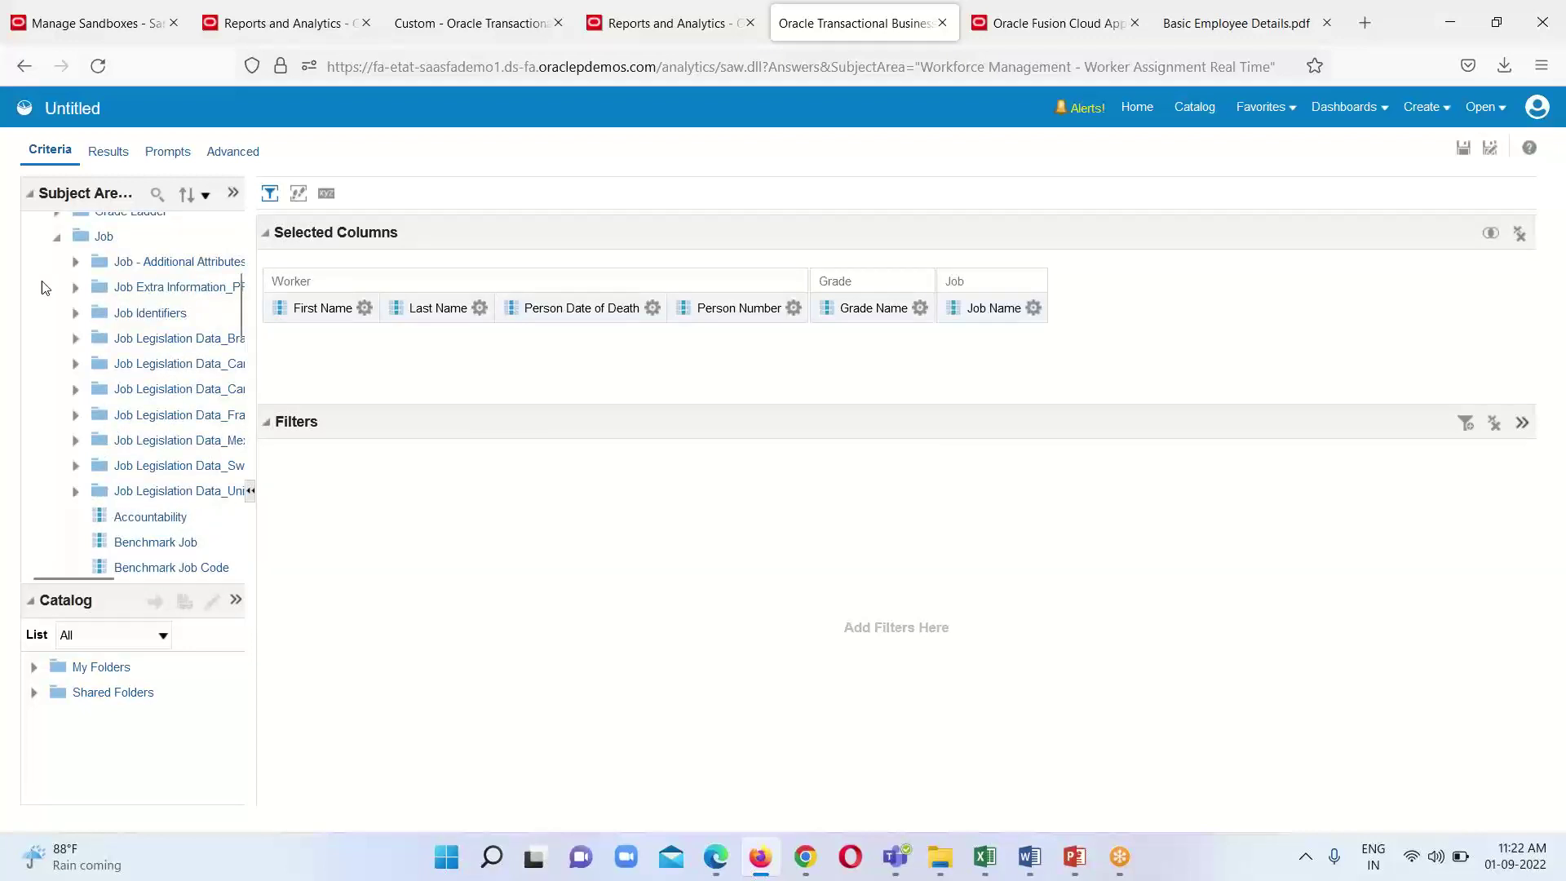
pyautogui.click(60, 238)
# - Add Department Name from the Department folder to the selected columns
pyautogui.scroll(3, 59, 424)
pyautogui.click(57, 407)
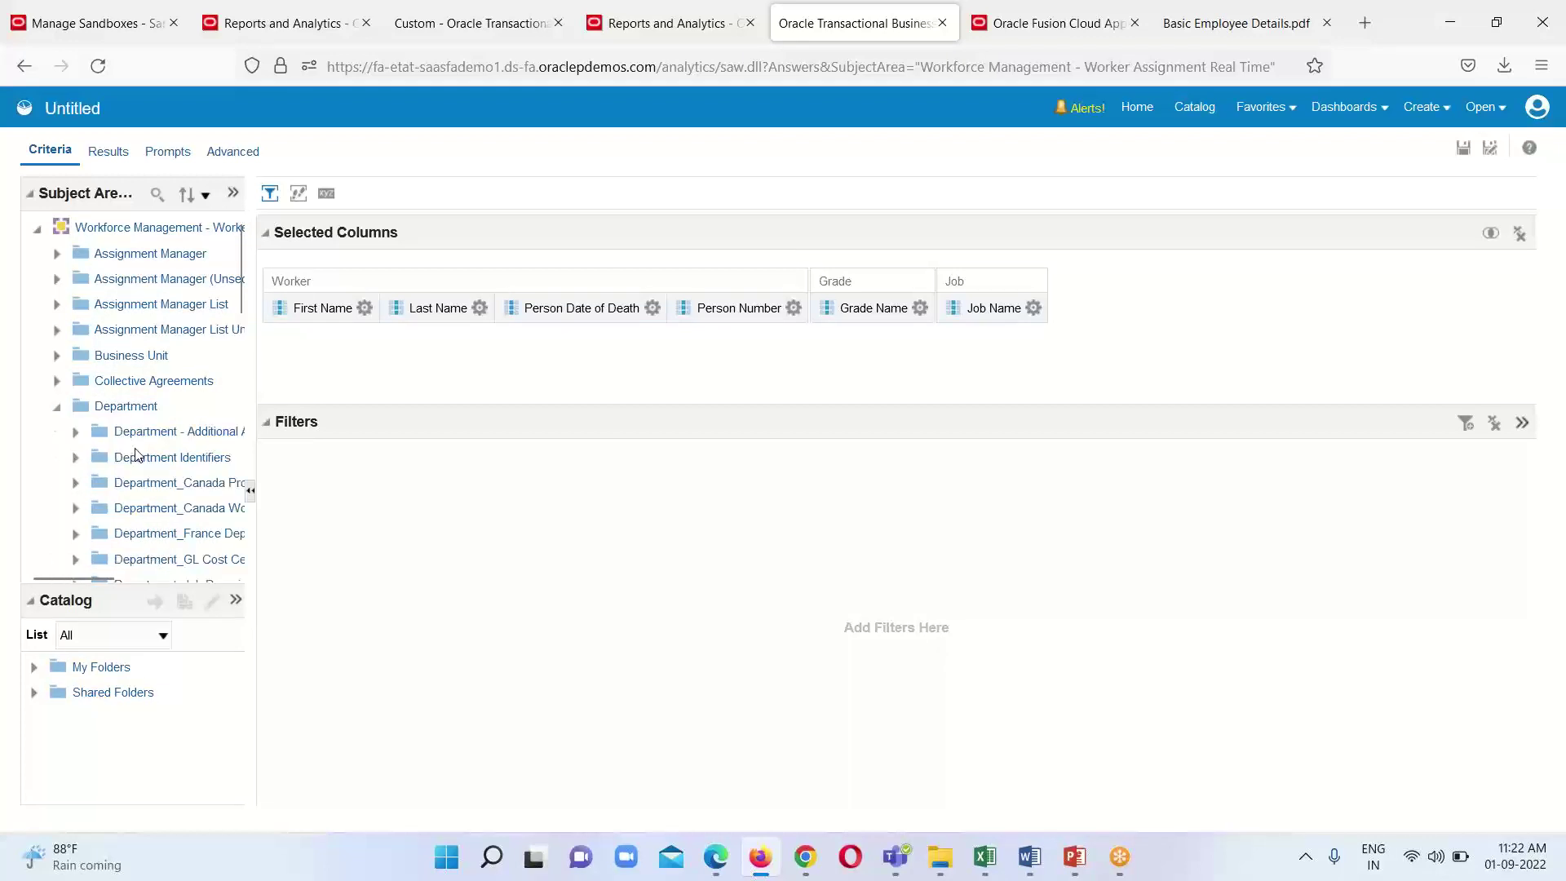
pyautogui.scroll(-6, 135, 457)
pyautogui.scroll(-3, 181, 521)
pyautogui.scroll(3, 164, 511)
pyautogui.moveTo(143, 318); pyautogui.dragTo(846, 396)
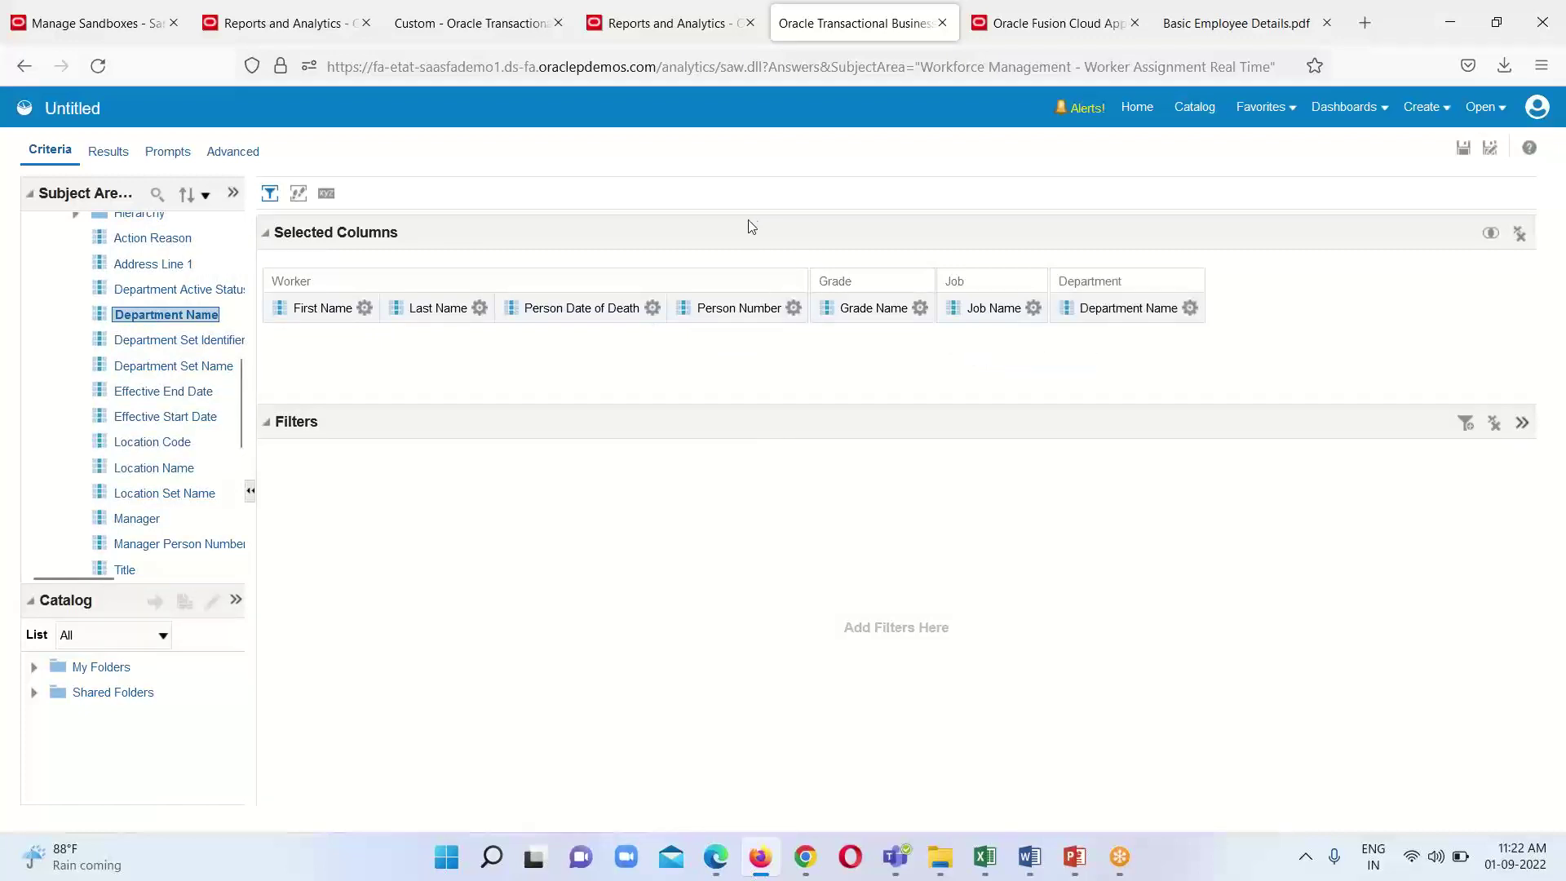
pyautogui.scroll(5, 44, 489)
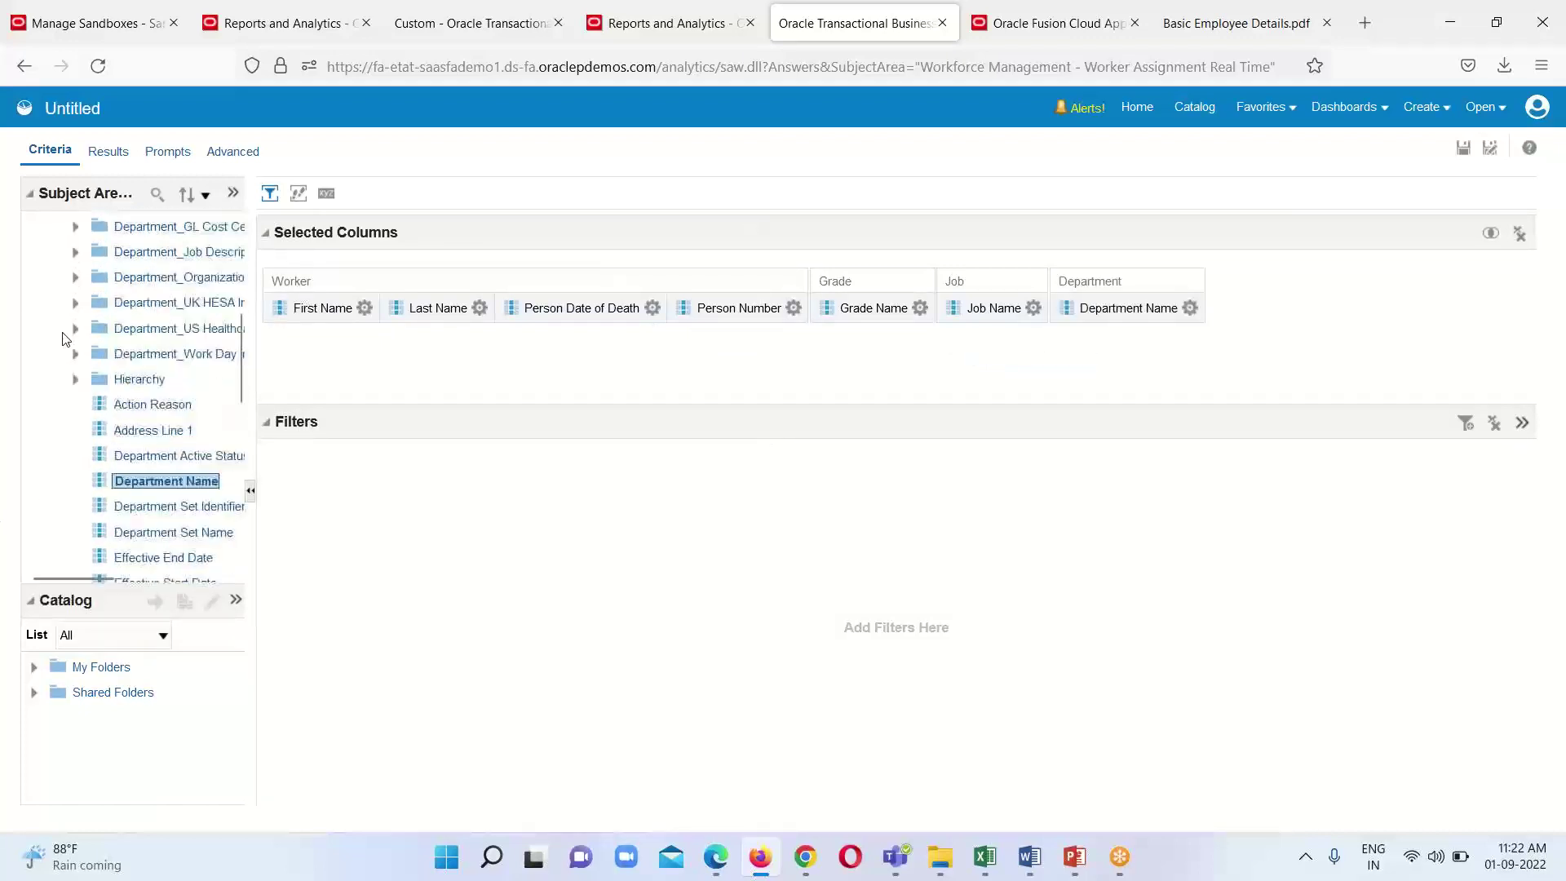
pyautogui.click(58, 241)
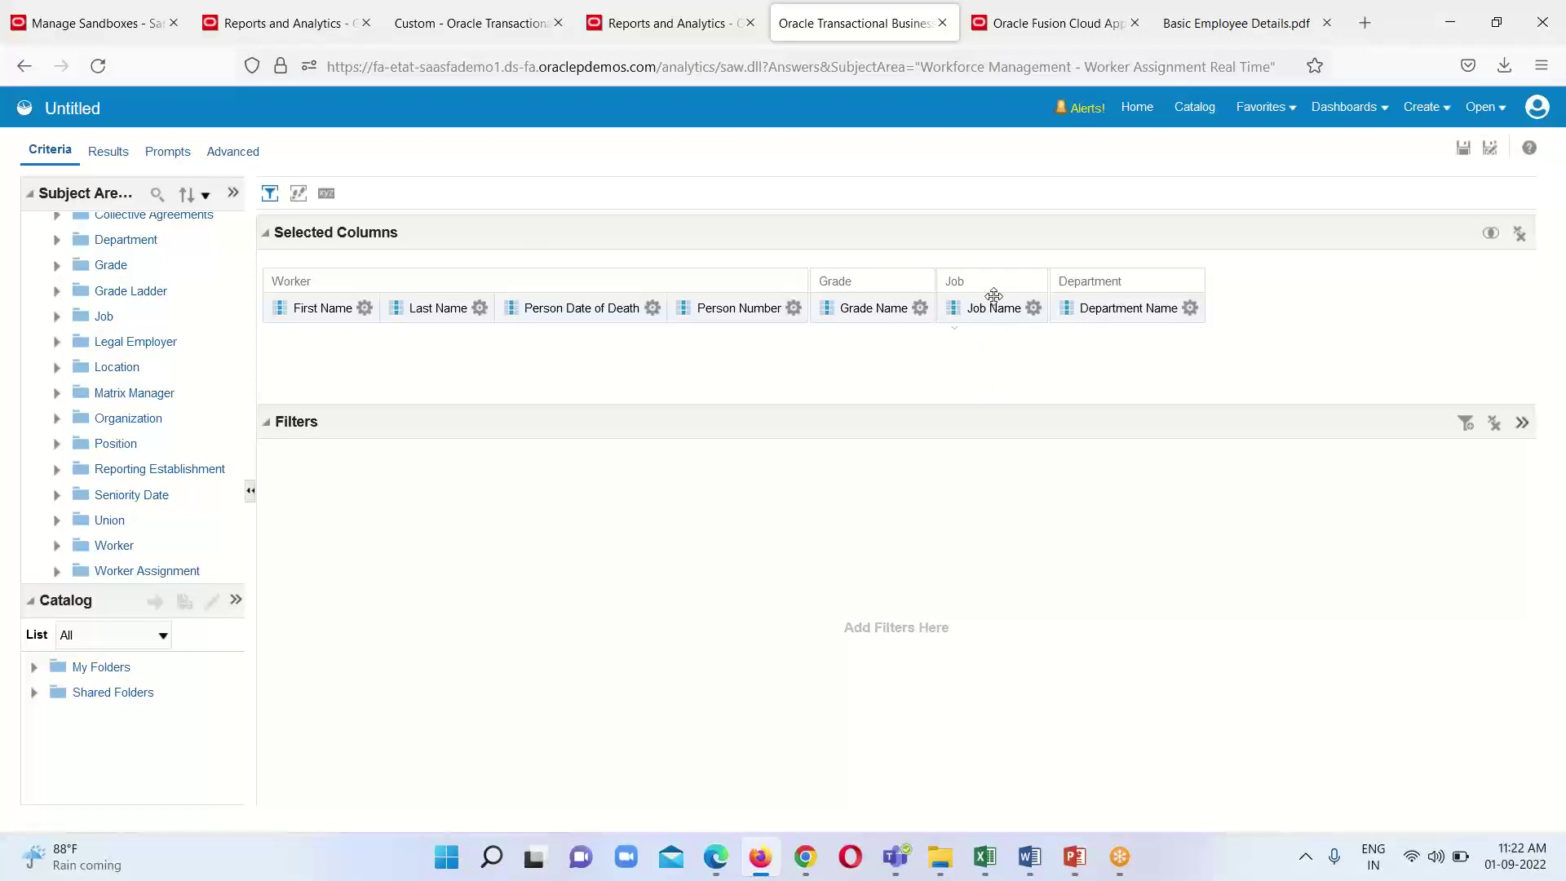
pyautogui.click(107, 154)
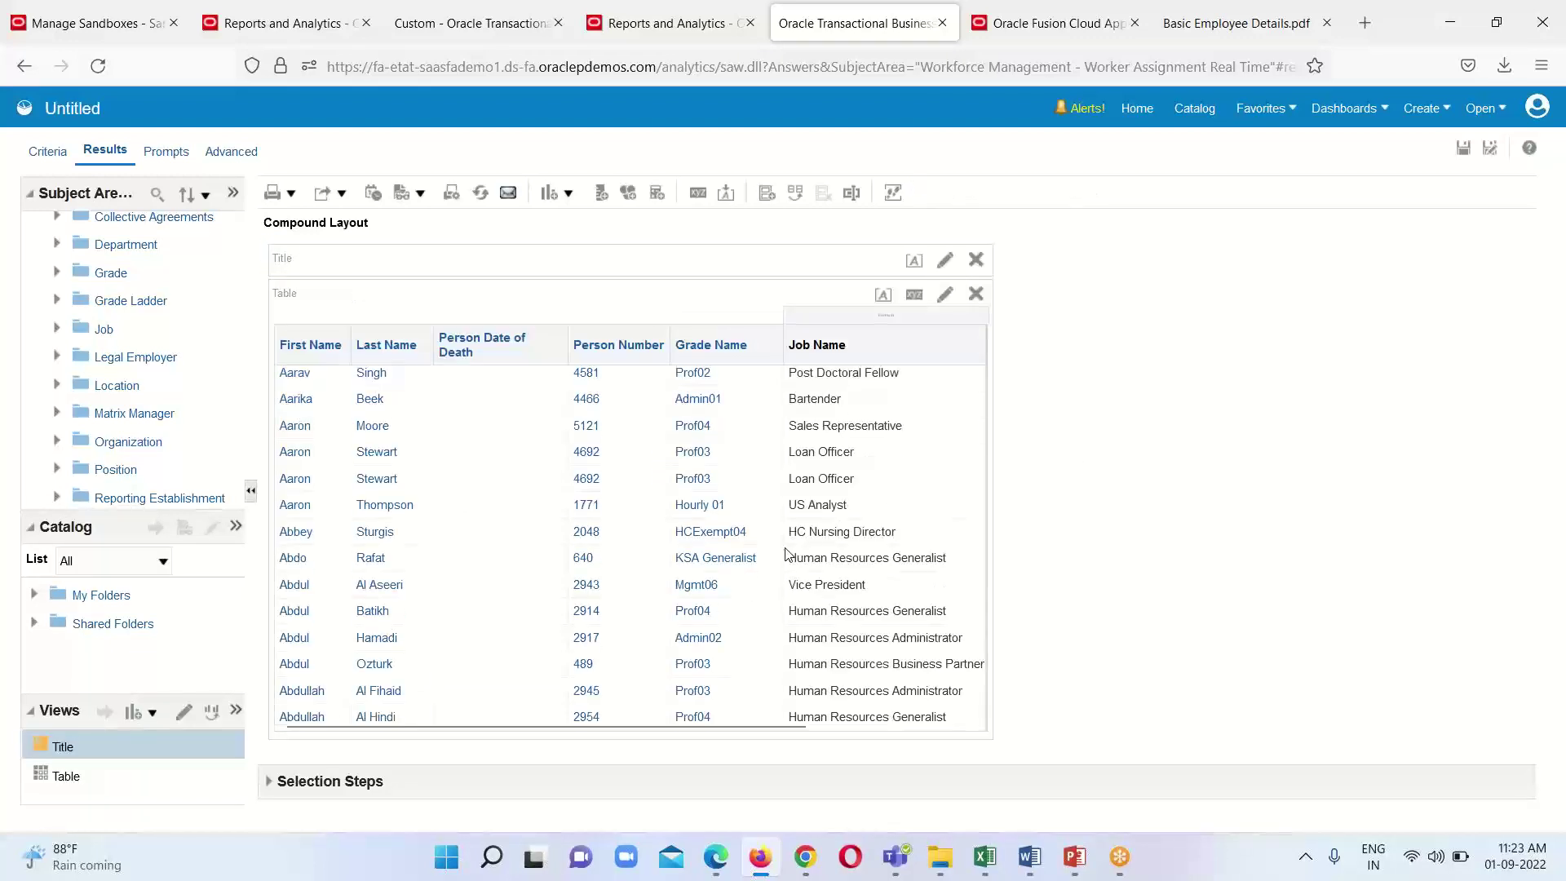
pyautogui.moveTo(790, 725); pyautogui.dragTo(675, 724)
pyautogui.scroll(1, 675, 723)
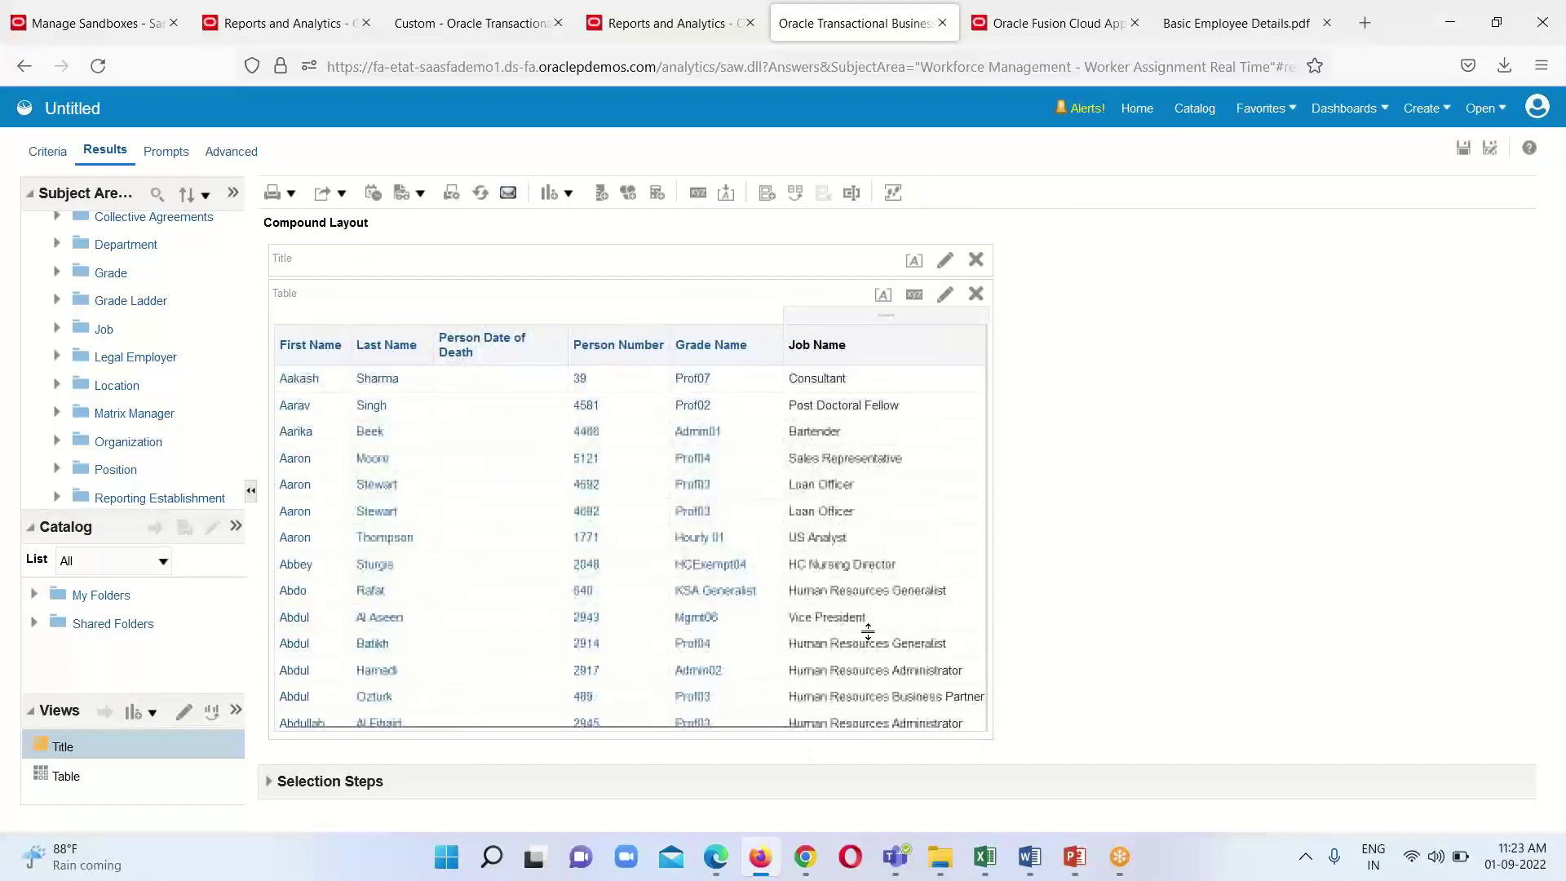
# - Set the results table's Data Viewing to Content paging in Table Properties
pyautogui.click(915, 294)
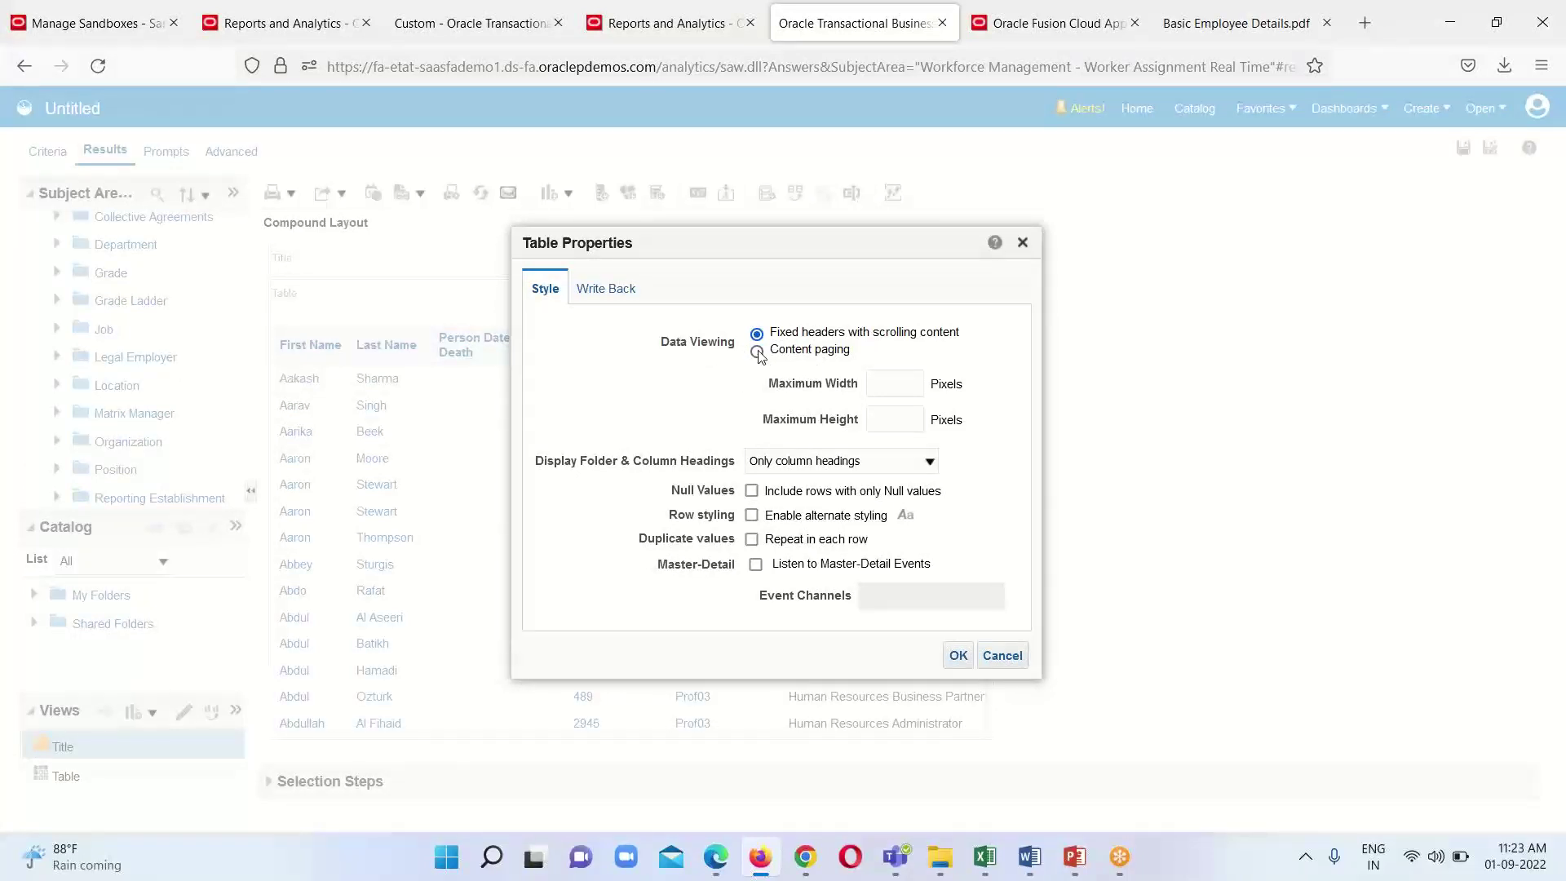
pyautogui.click(1024, 244)
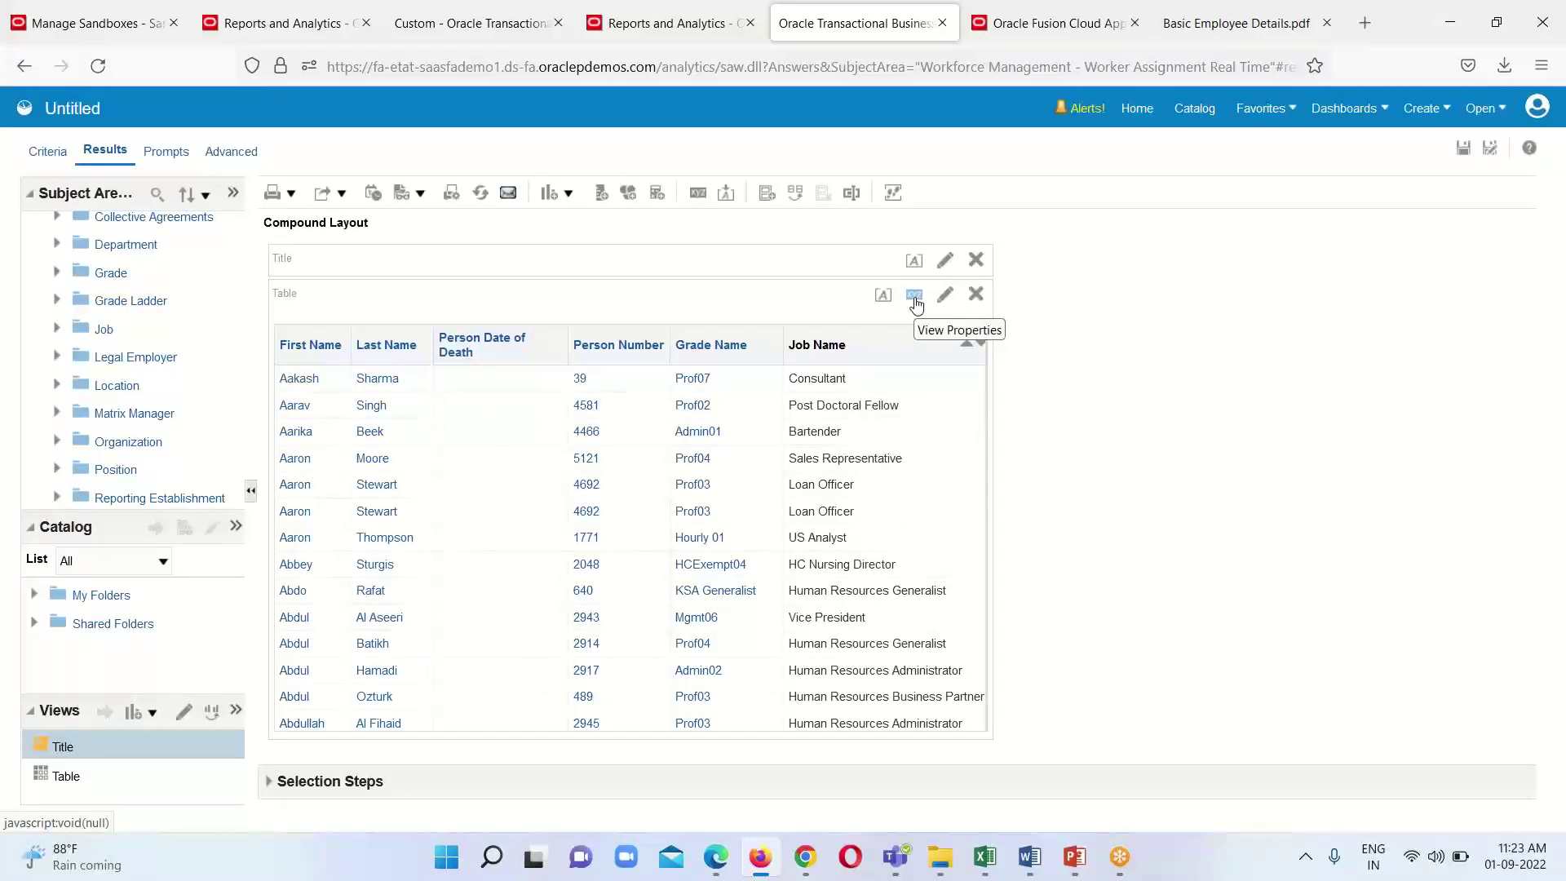
pyautogui.click(914, 297)
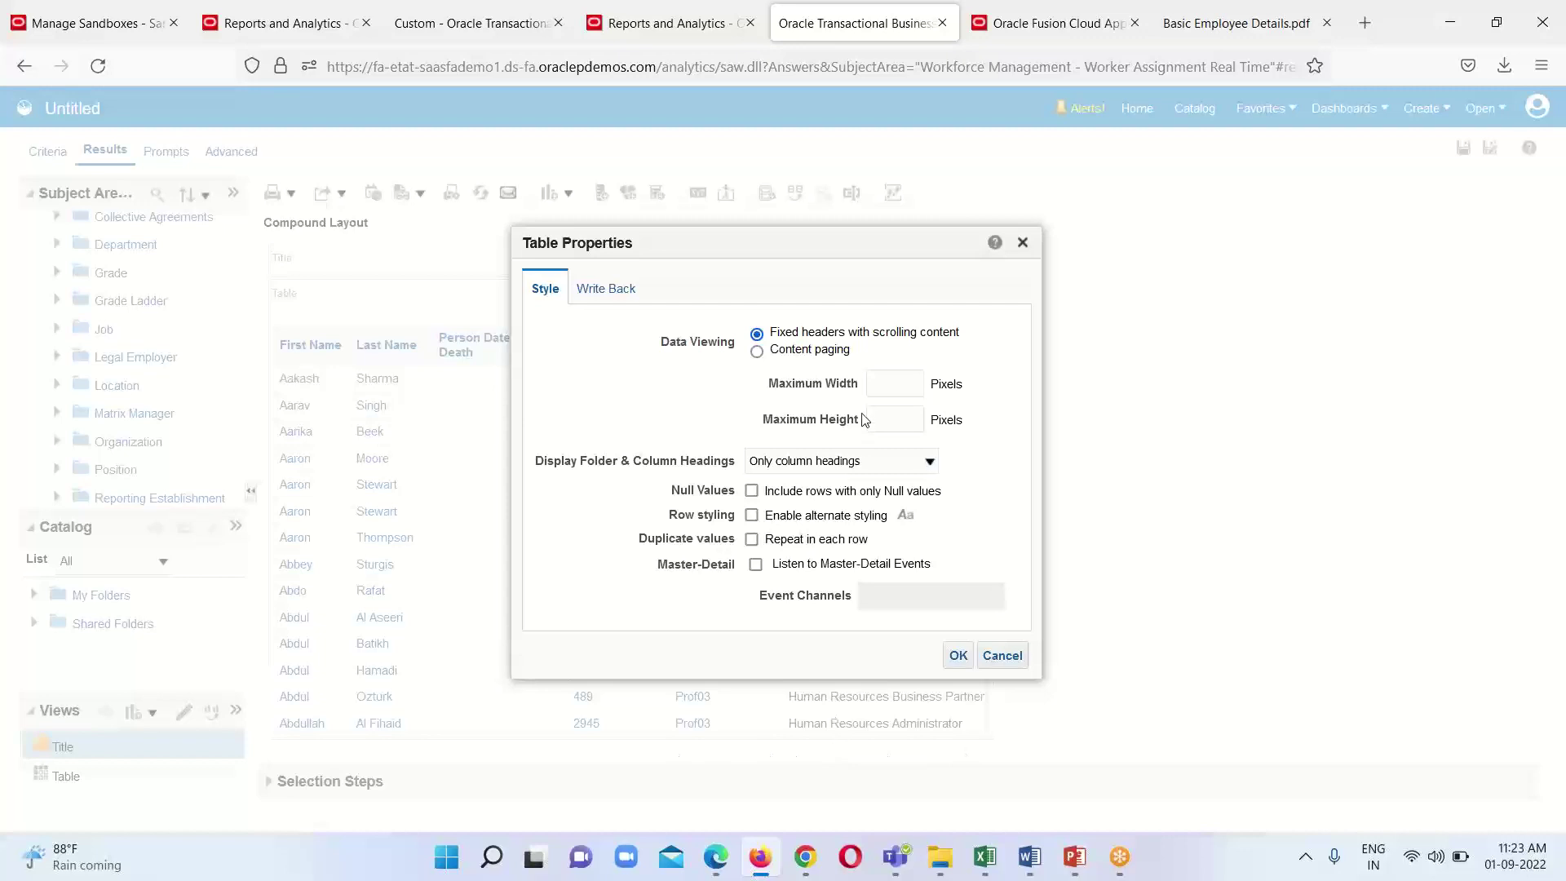
pyautogui.click(757, 352)
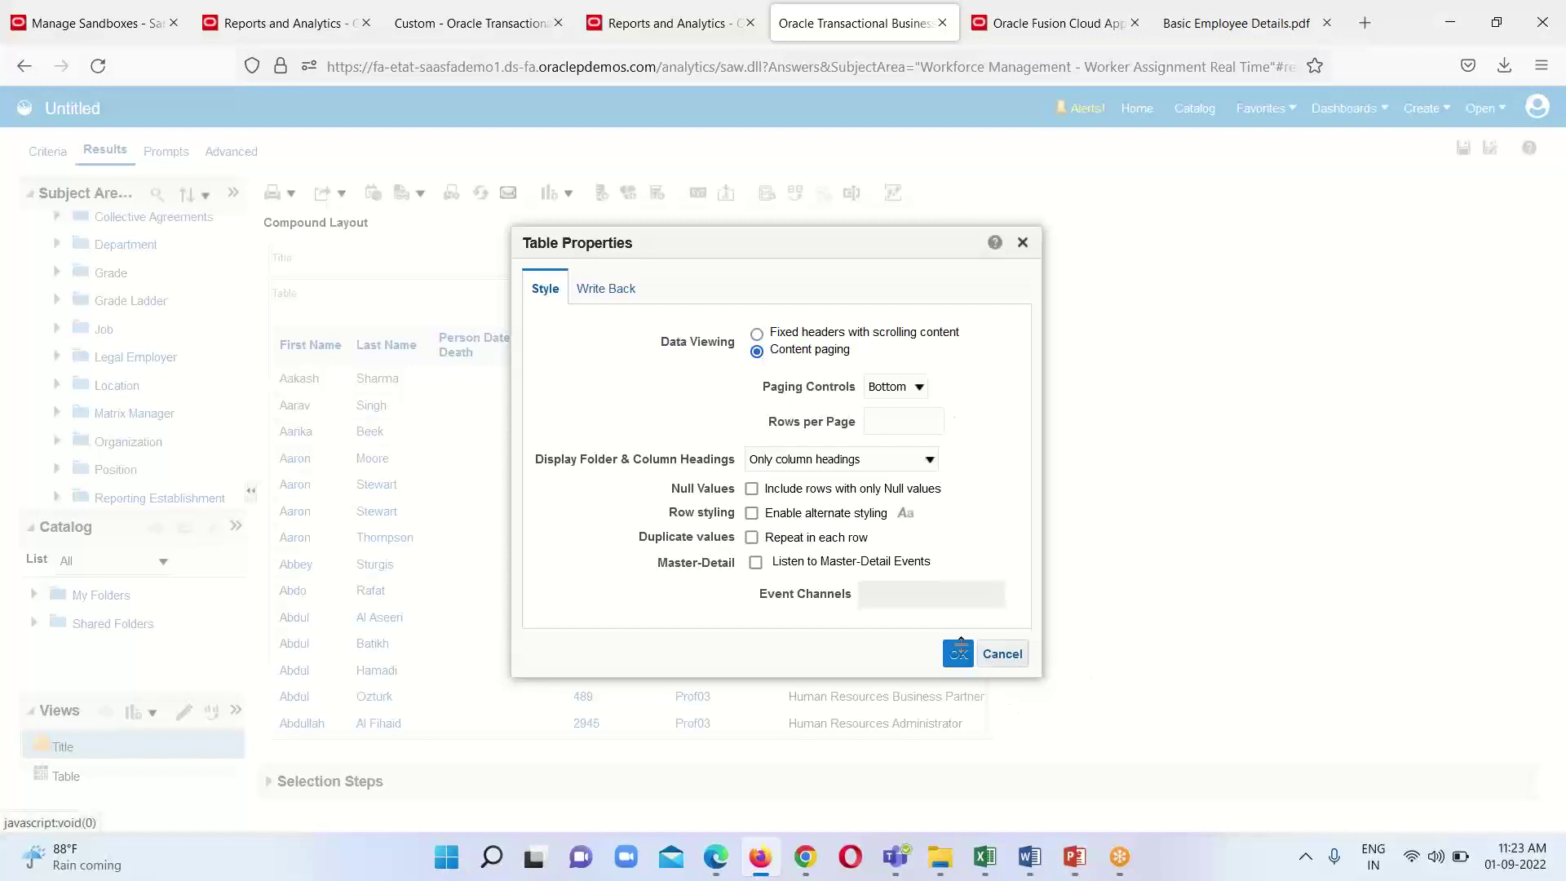
pyautogui.click(959, 653)
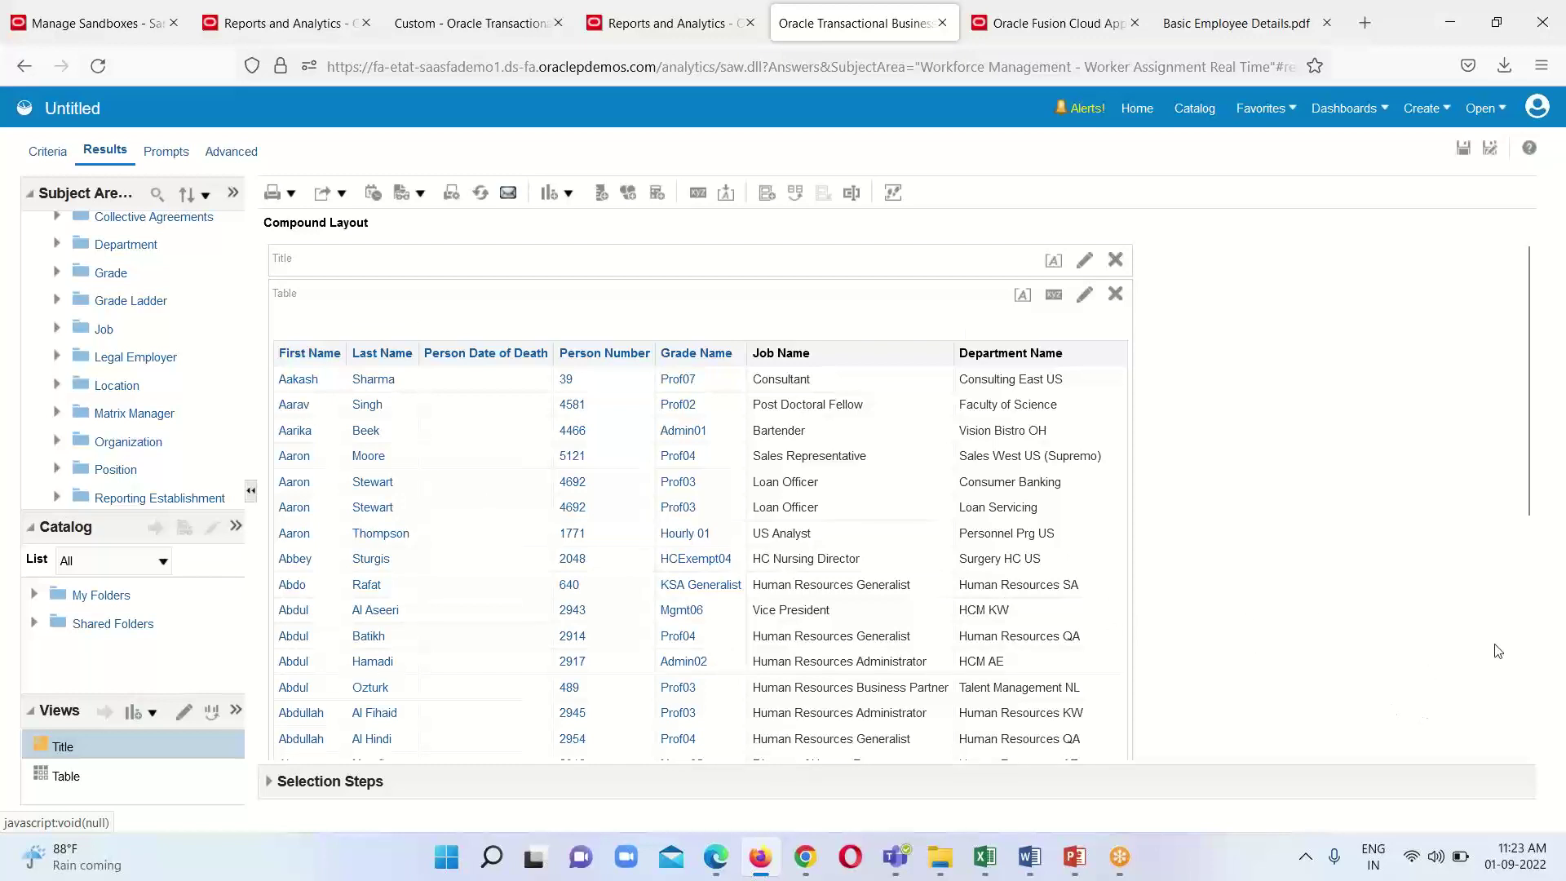
# - Save the analysis as 'Basic Employee Details' in /Shared Folders/Custom/My Data, confirming the overwrite
pyautogui.scroll(-3, 1019, 652)
pyautogui.scroll(3, 1024, 615)
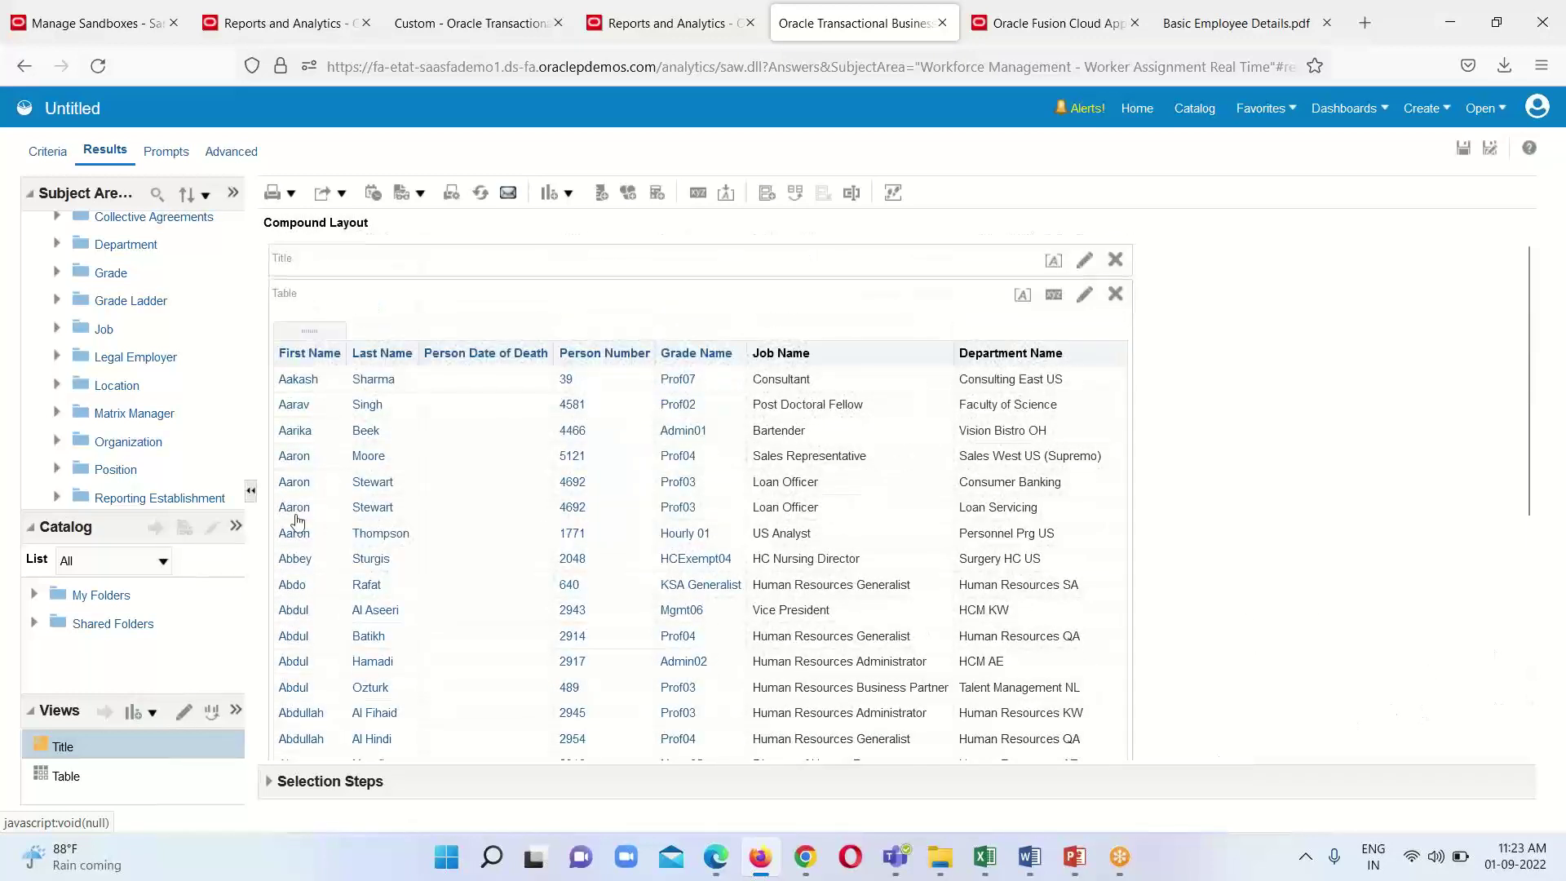
pyautogui.scroll(-2, 859, 618)
pyautogui.scroll(2, 881, 608)
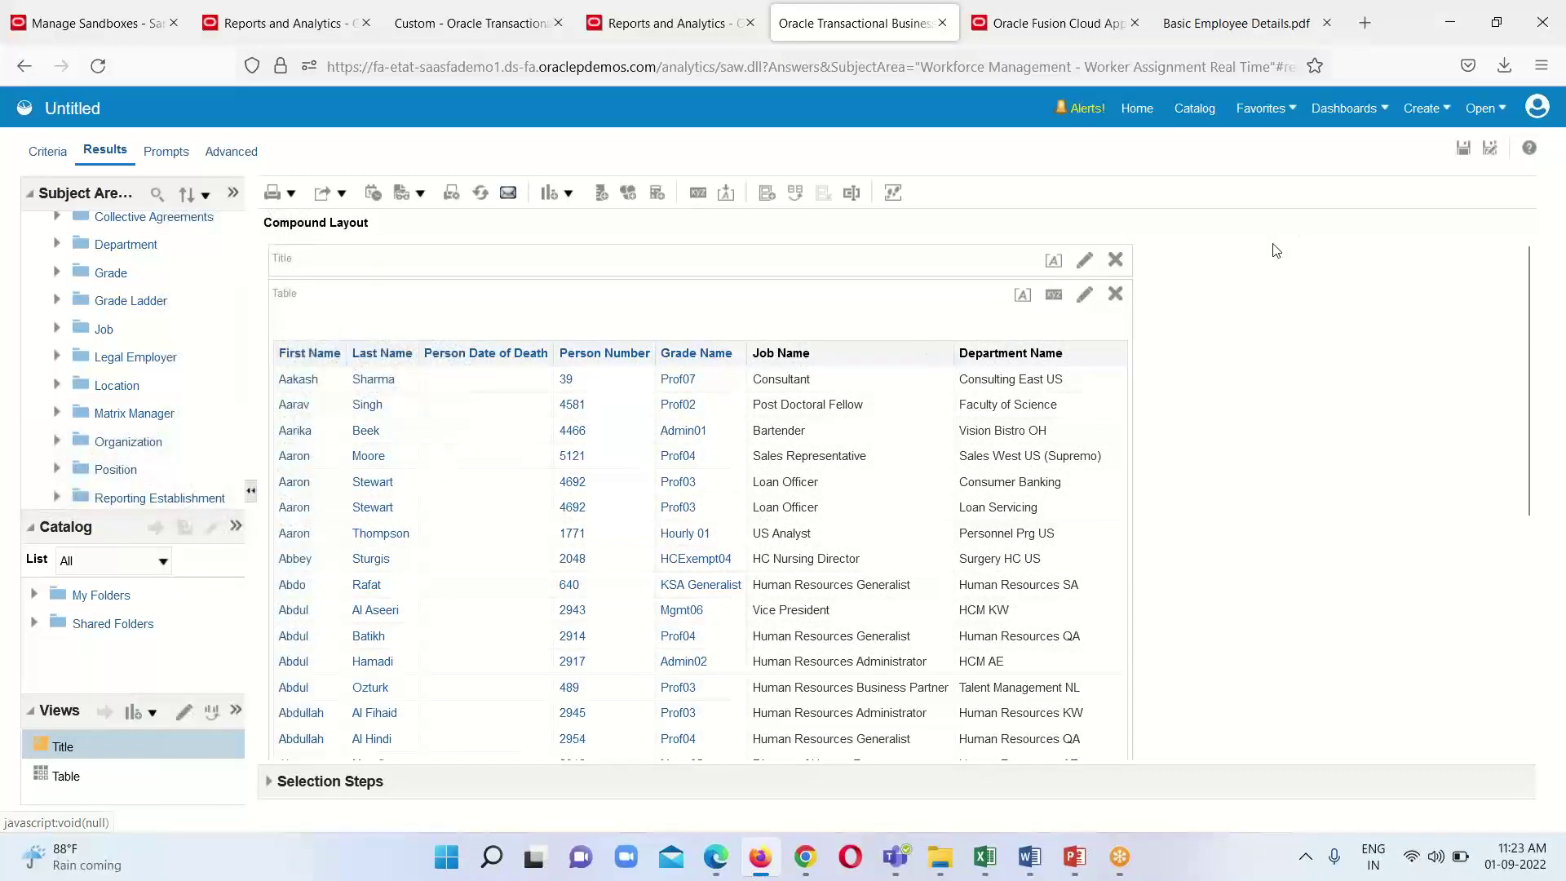
pyautogui.click(1464, 152)
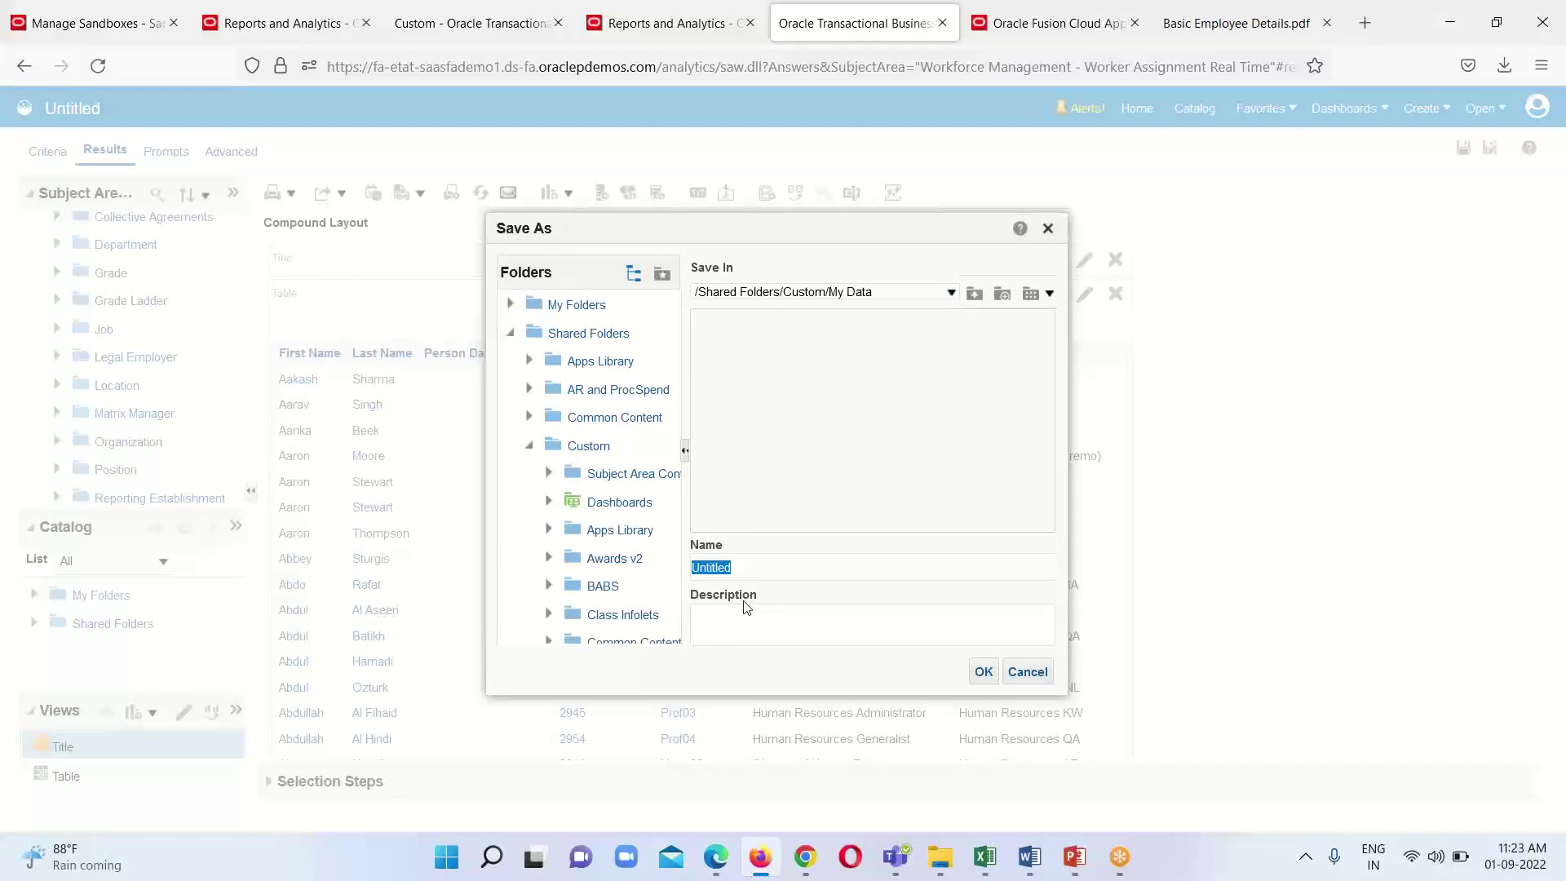
pyautogui.write('1st OT')
pyautogui.hotkey('ctrl', 'a')
pyautogui.press('BackSpace')
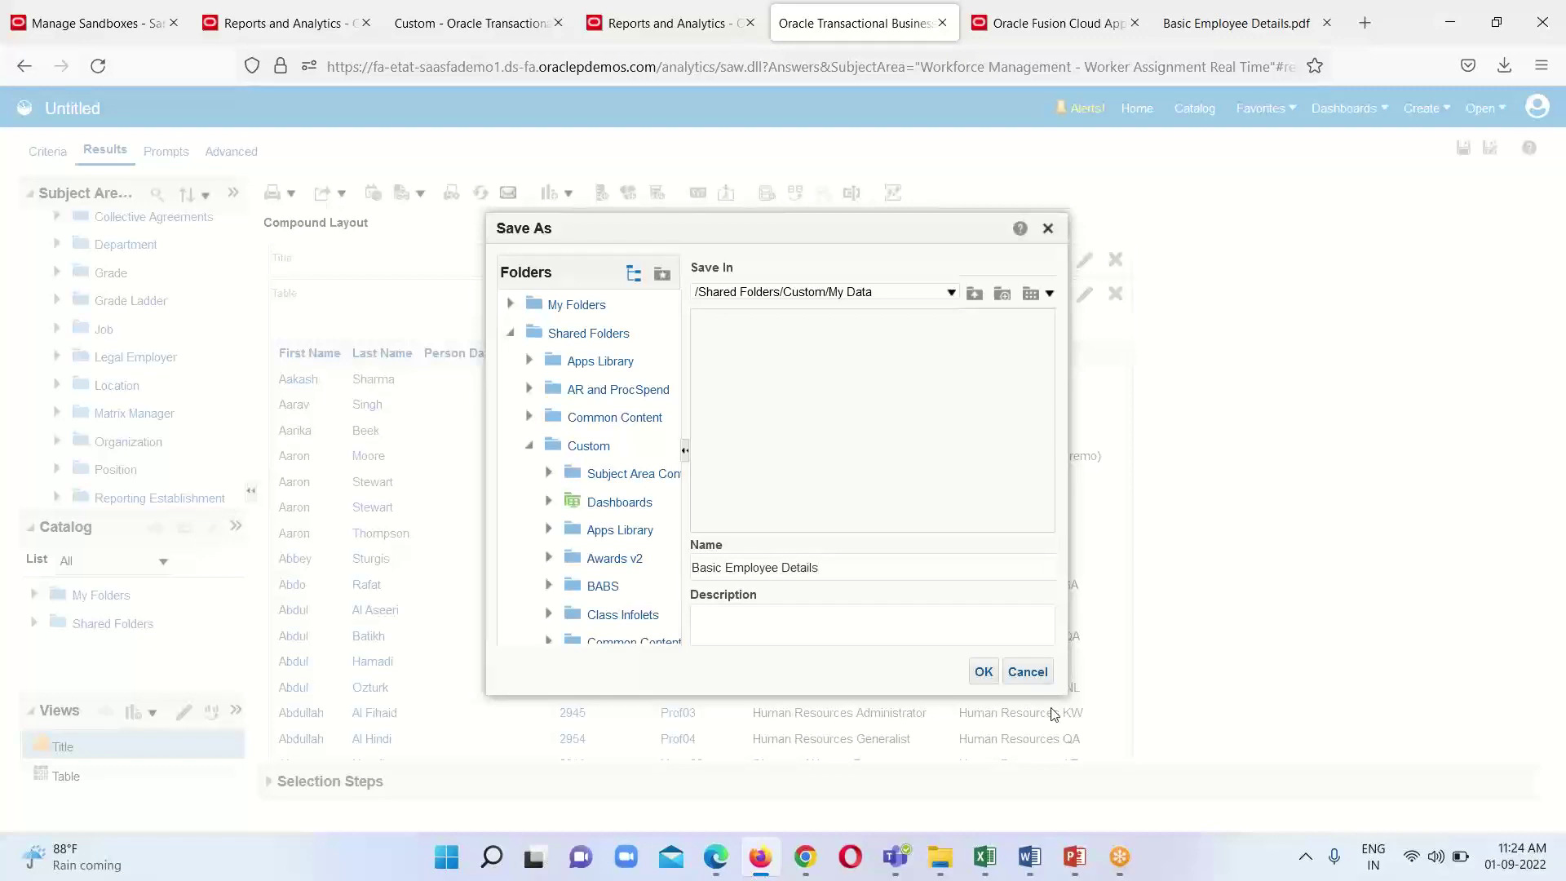
pyautogui.click(984, 673)
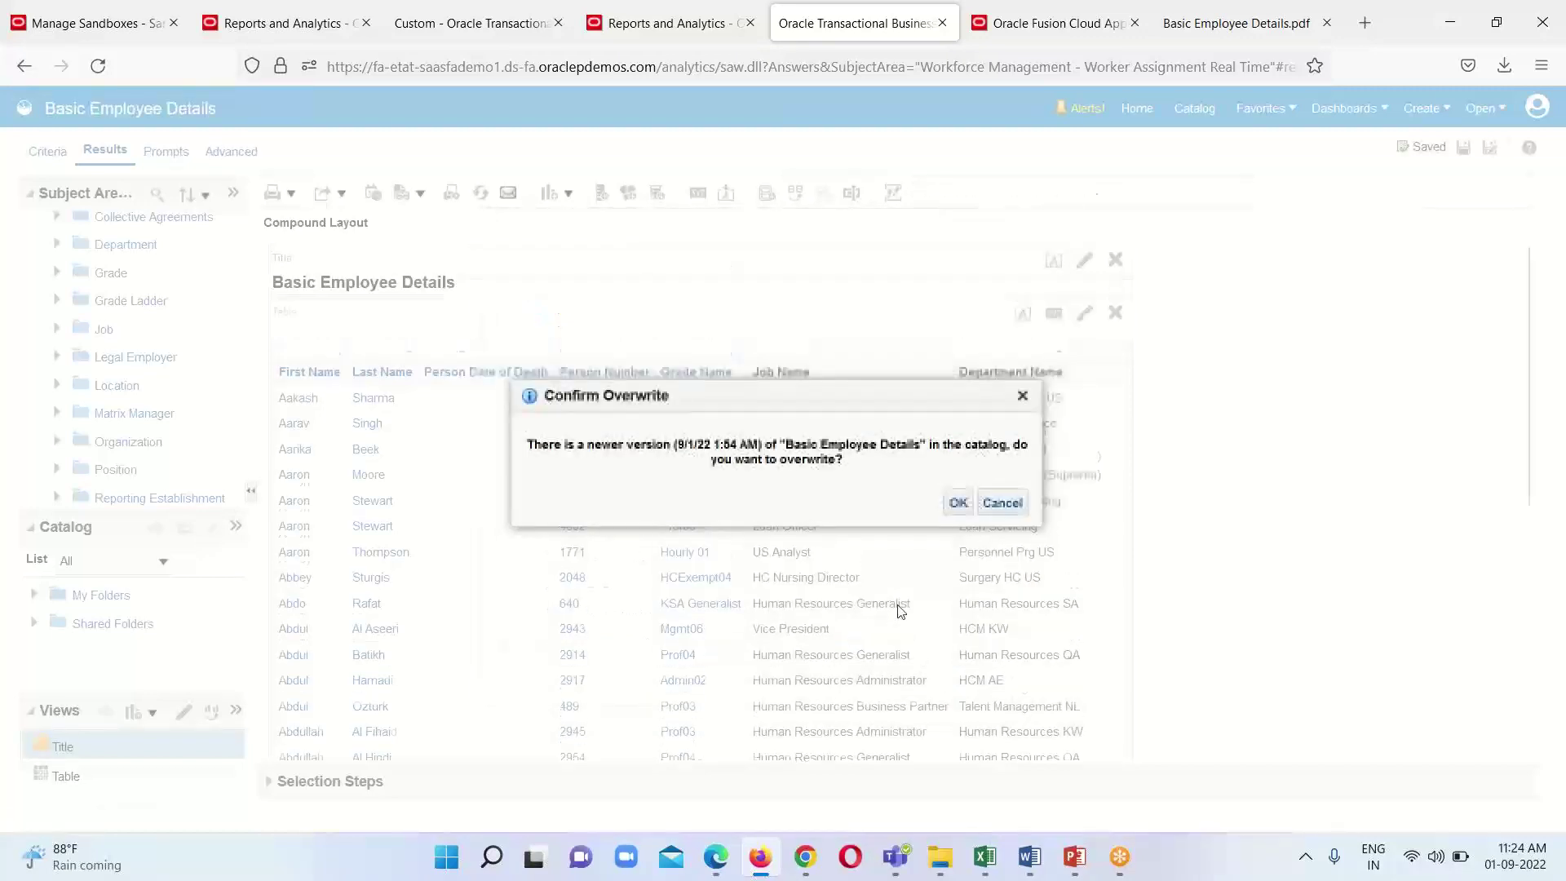
pyautogui.click(959, 503)
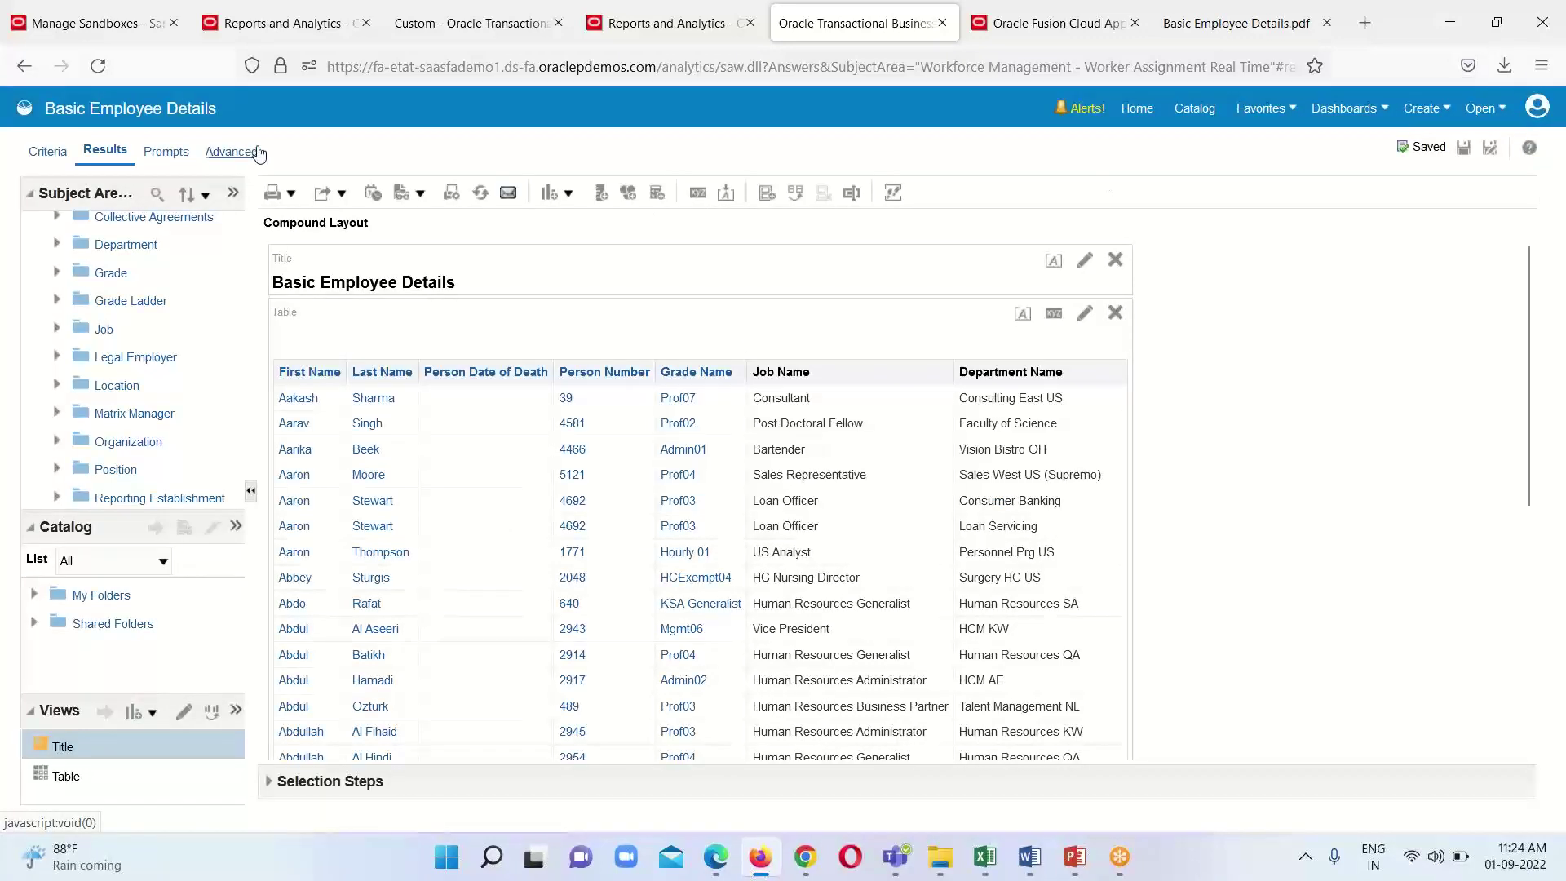
# - Open the saved Basic Employee Details analysis from the Catalog
pyautogui.click(1189, 109)
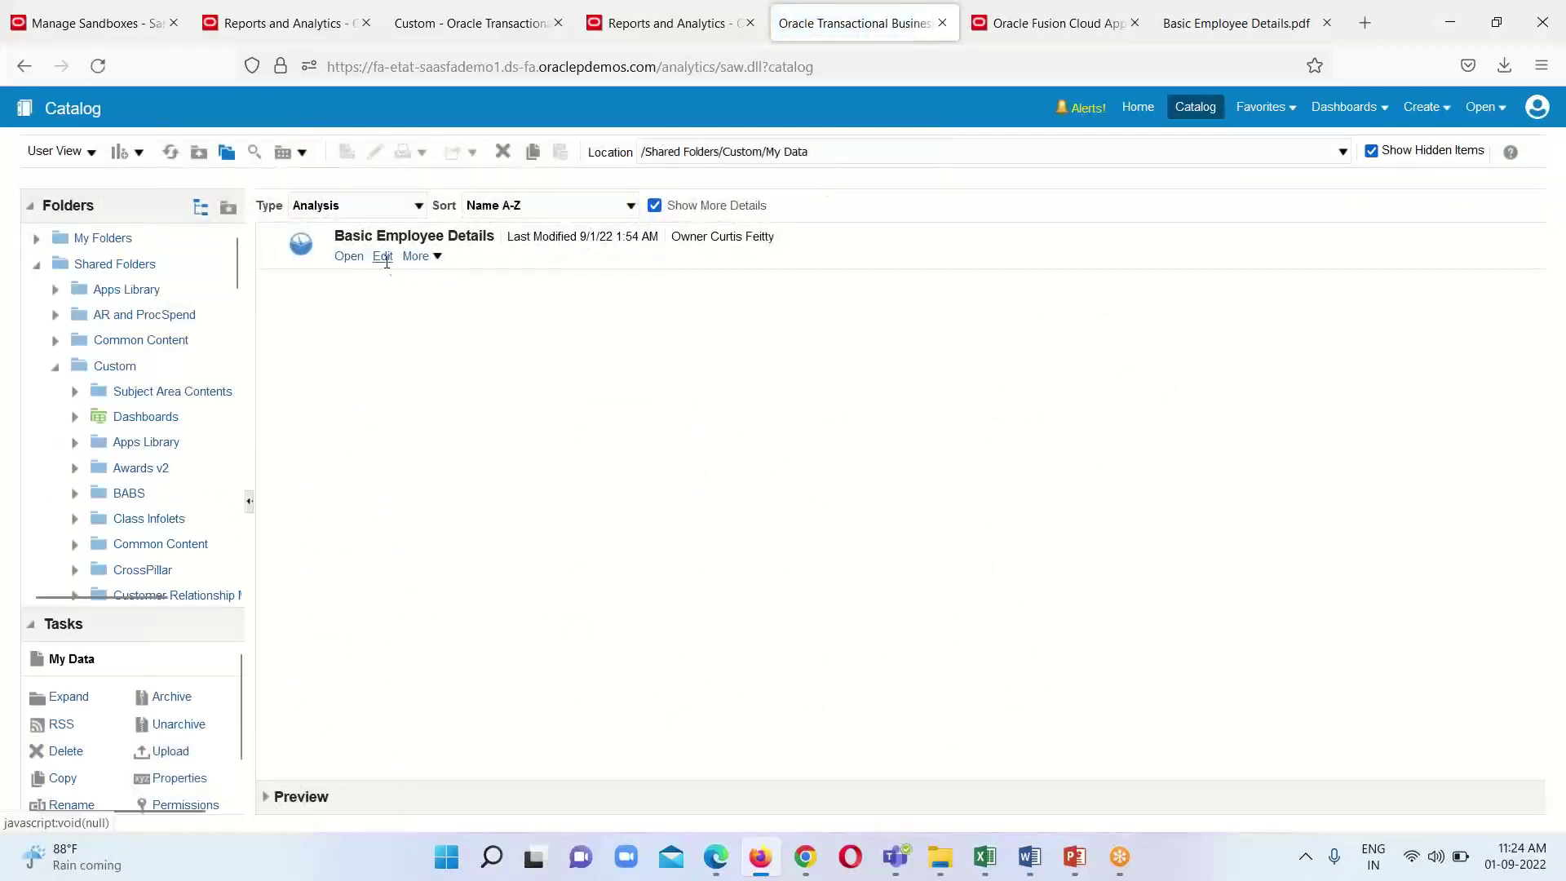
pyautogui.click(349, 257)
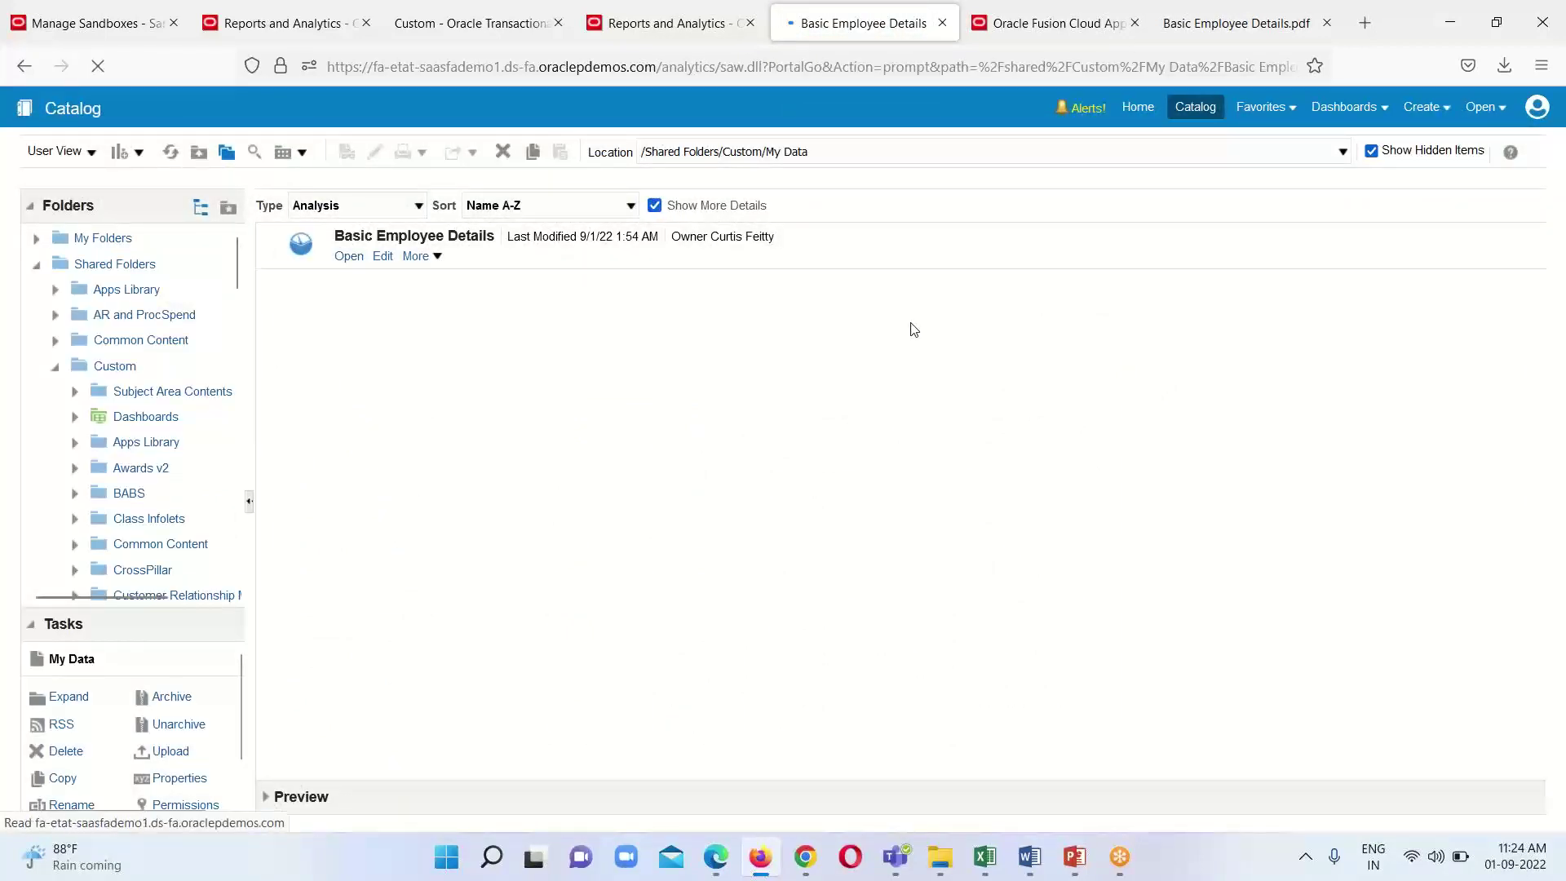
pyautogui.scroll(-5, 888, 496)
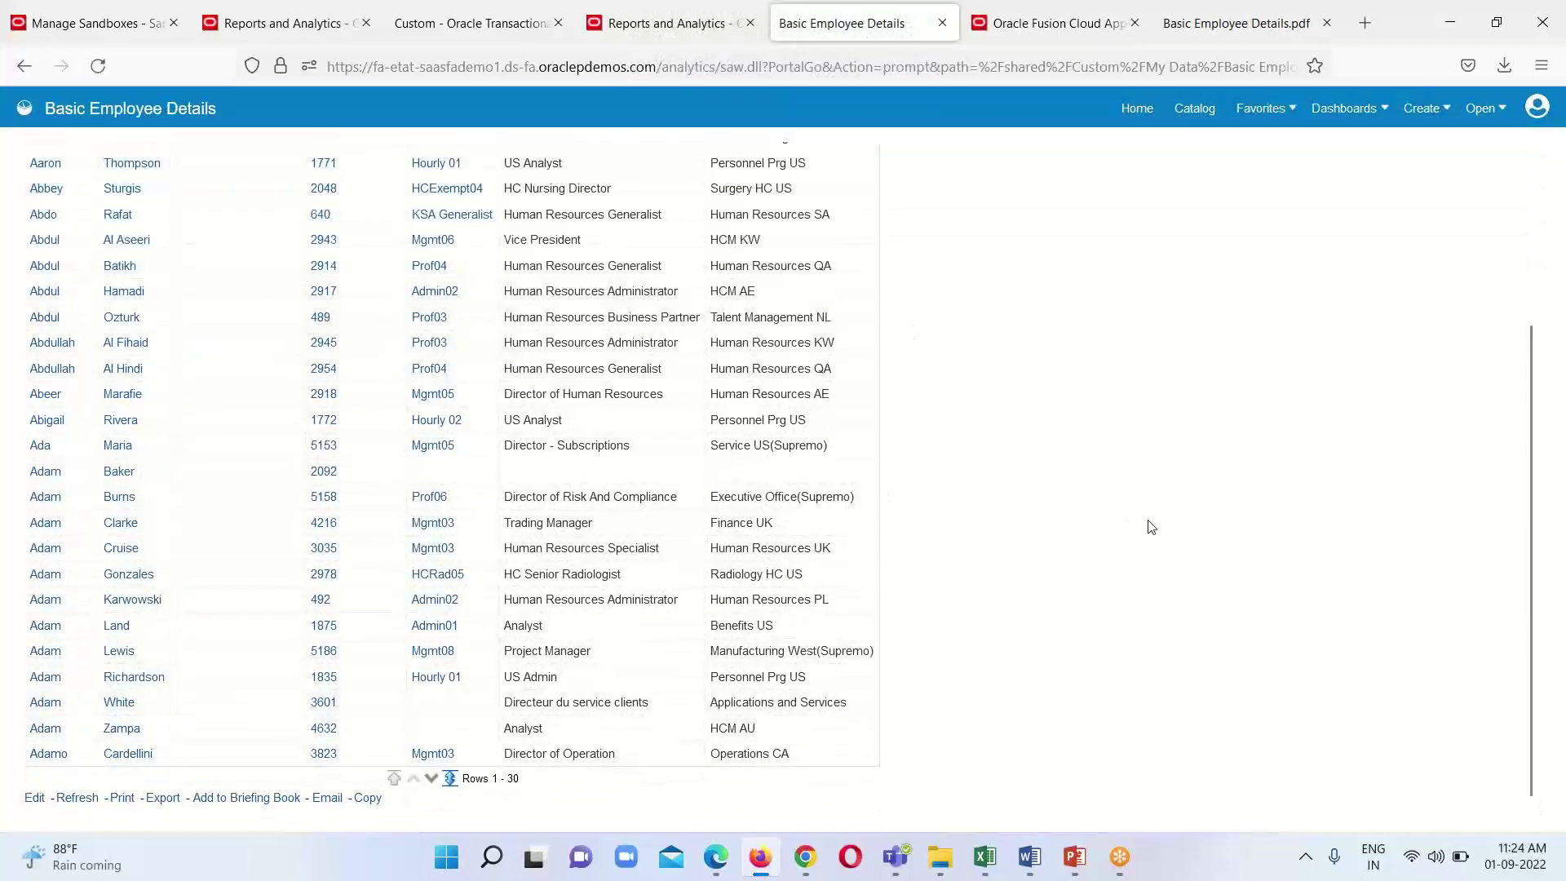
pyautogui.scroll(5, 898, 571)
pyautogui.scroll(-5, 622, 637)
# - Export the analysis as a Formatted PDF and dismiss the export confirmation
pyautogui.click(162, 804)
pyautogui.moveTo(190, 744)
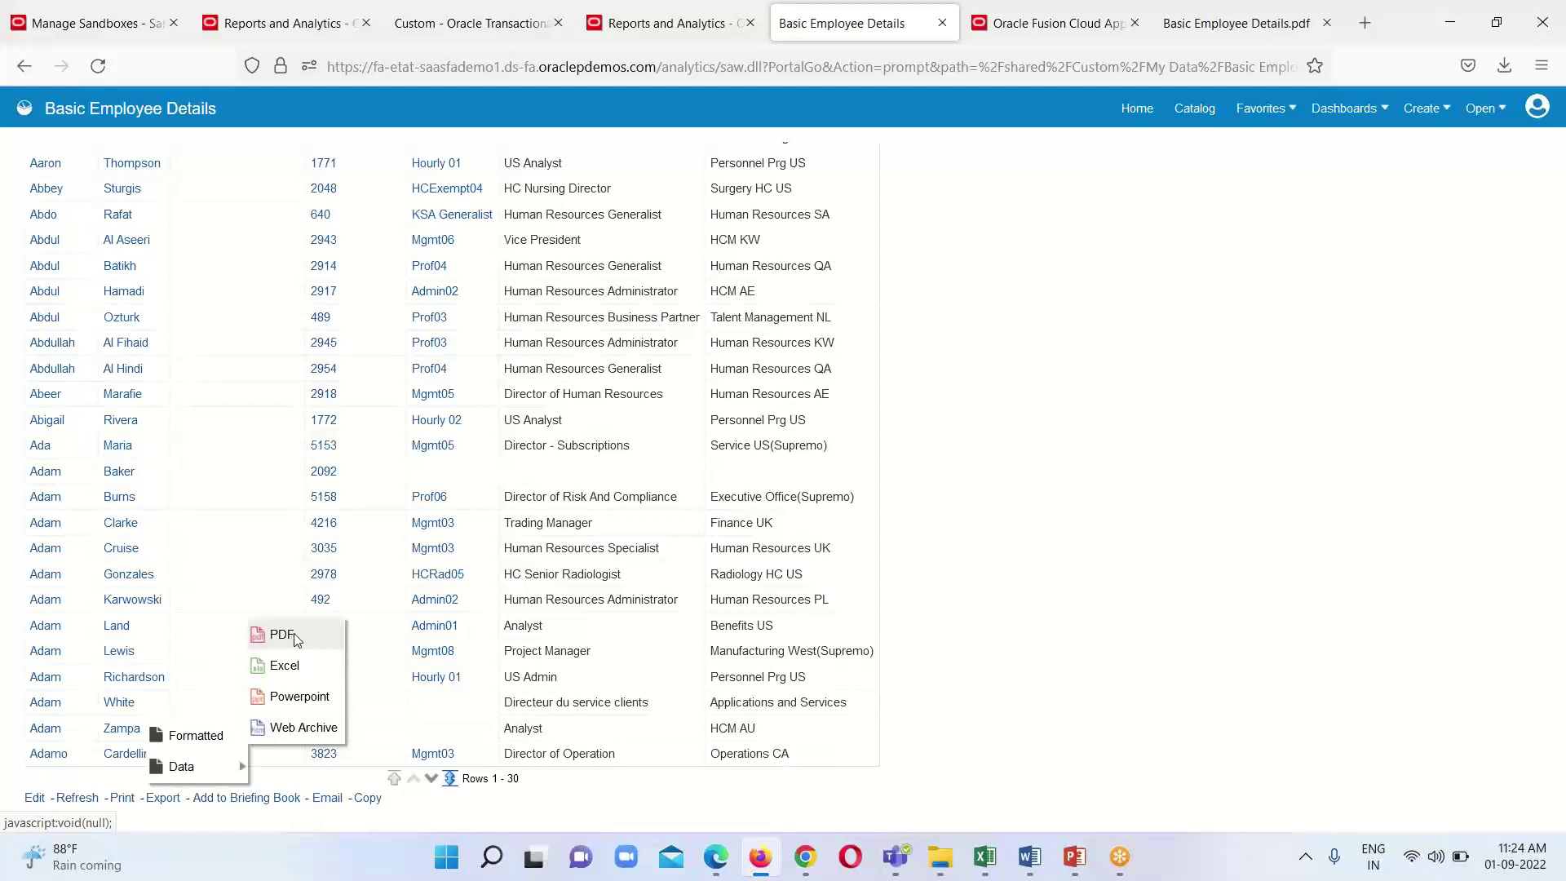
pyautogui.click(282, 635)
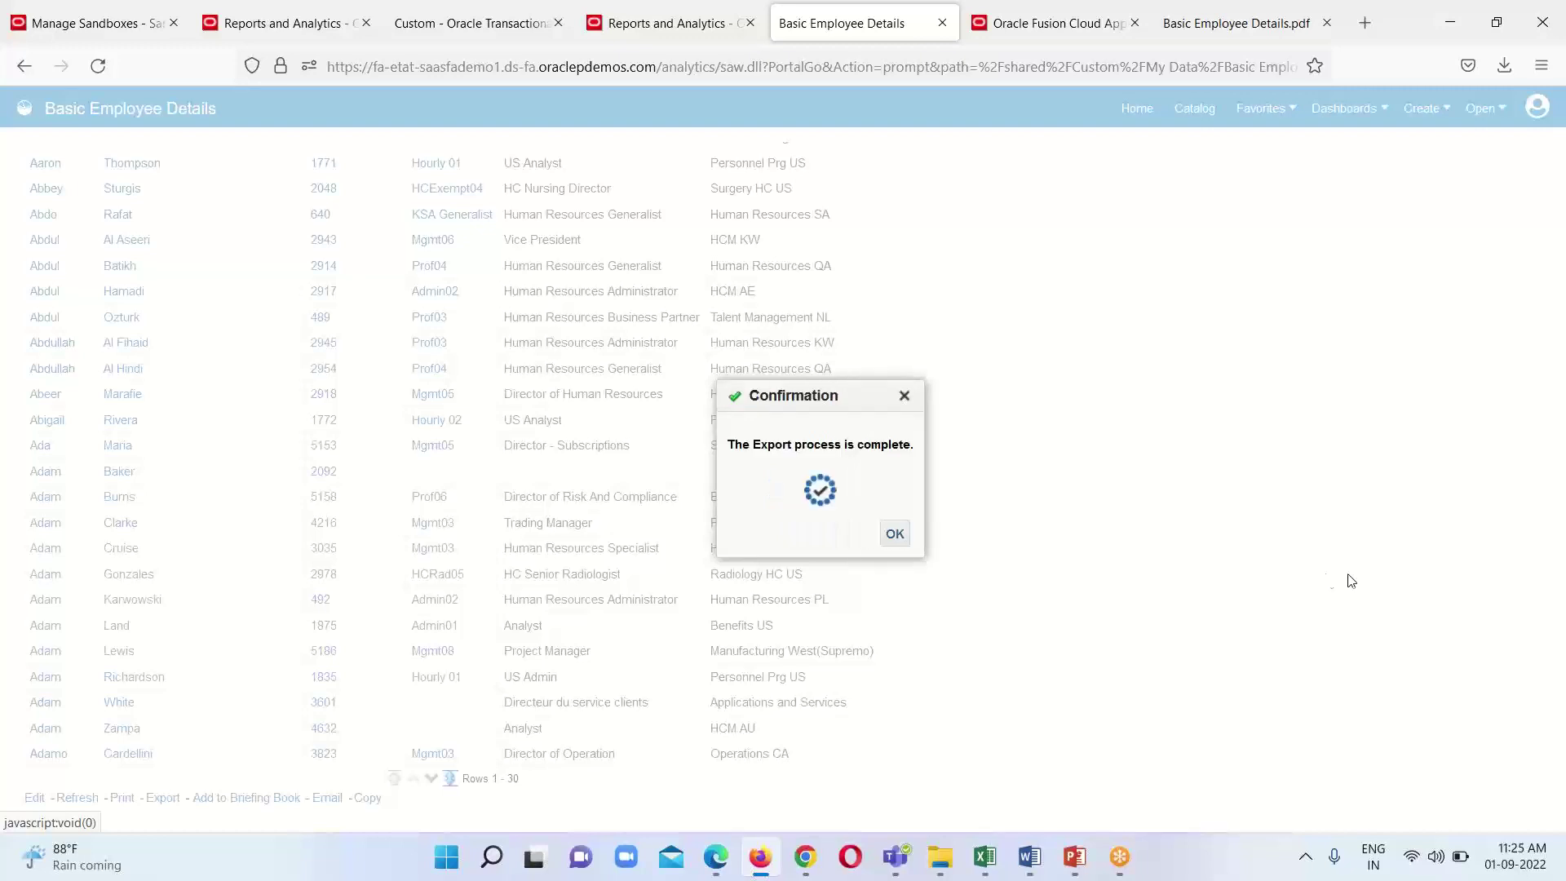
pyautogui.click(895, 535)
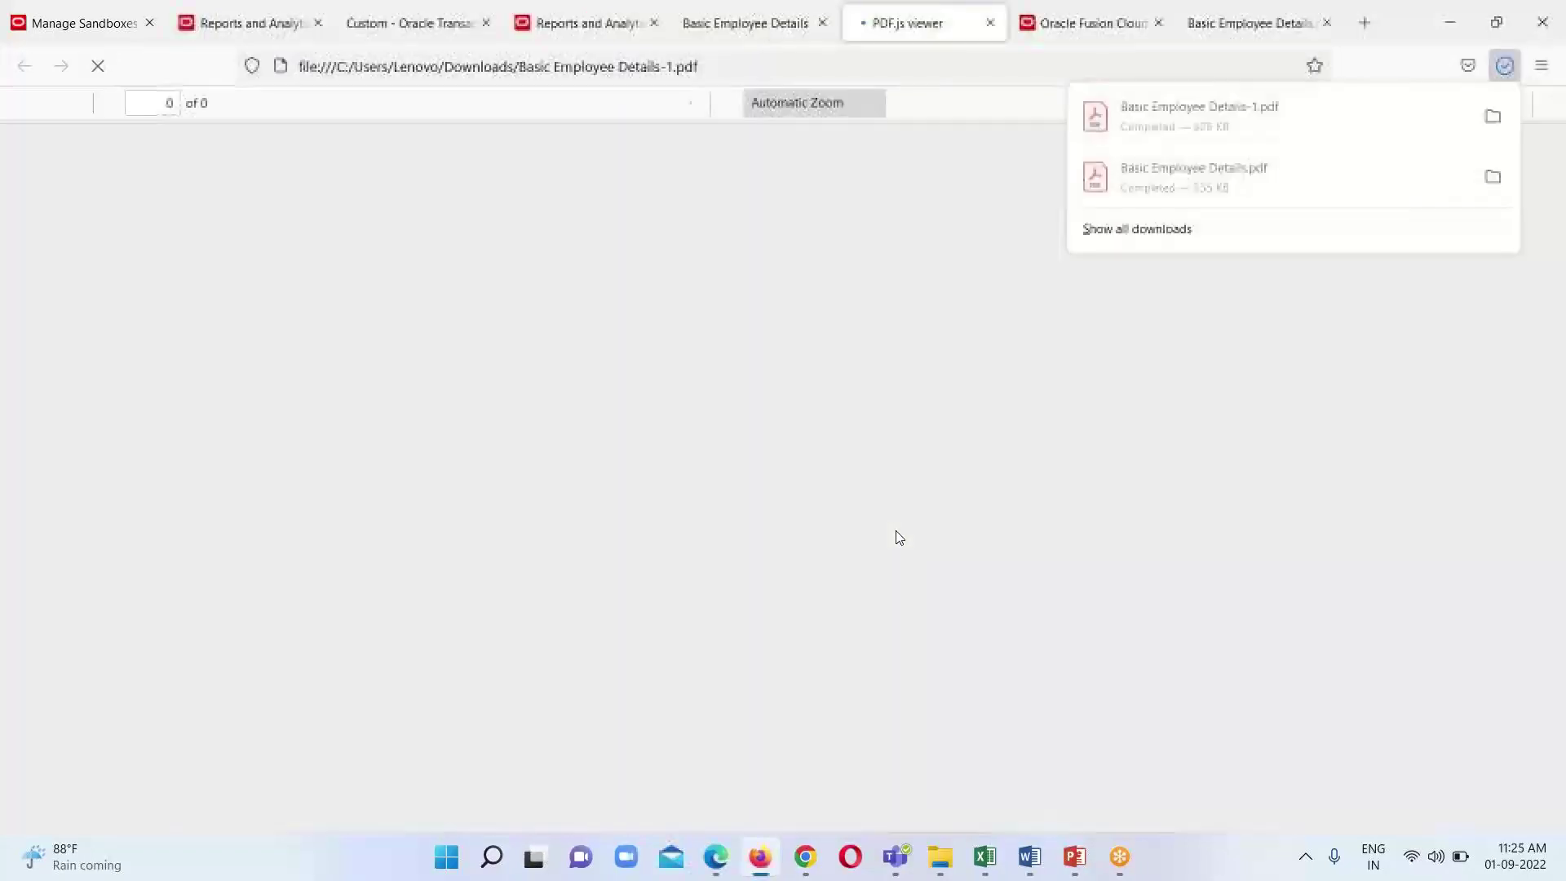
# - Close the downloads list and scroll through the 127-page Basic Employee Details-1.pdf
pyautogui.scroll(-2, 1473, 404)
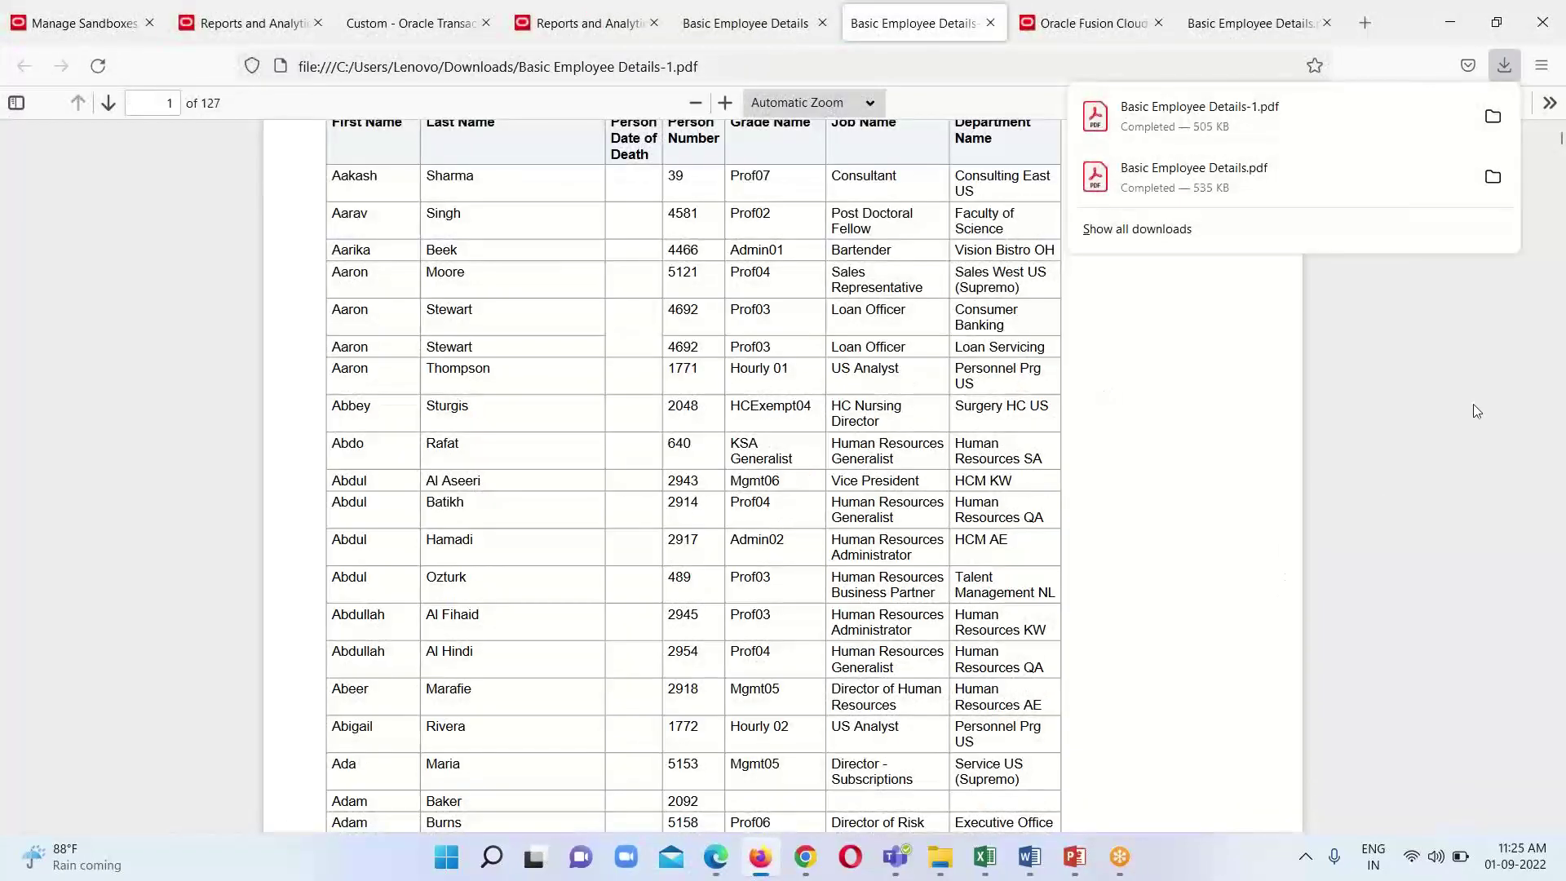
pyautogui.click(1462, 403)
pyautogui.scroll(-20, 1122, 476)
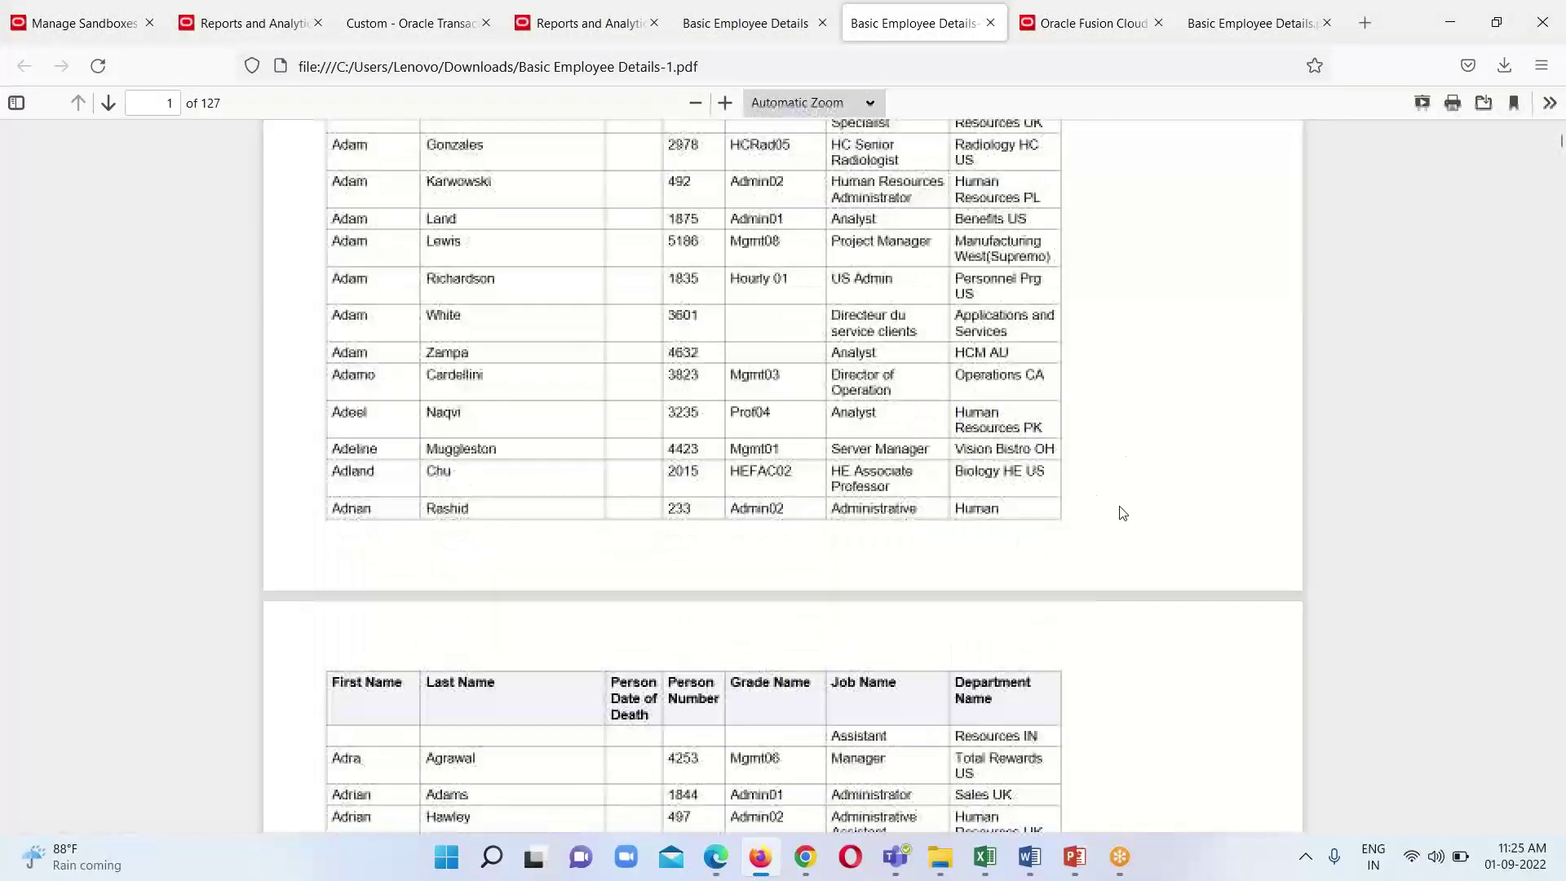
pyautogui.scroll(-6, 1121, 519)
pyautogui.scroll(20, 1119, 522)
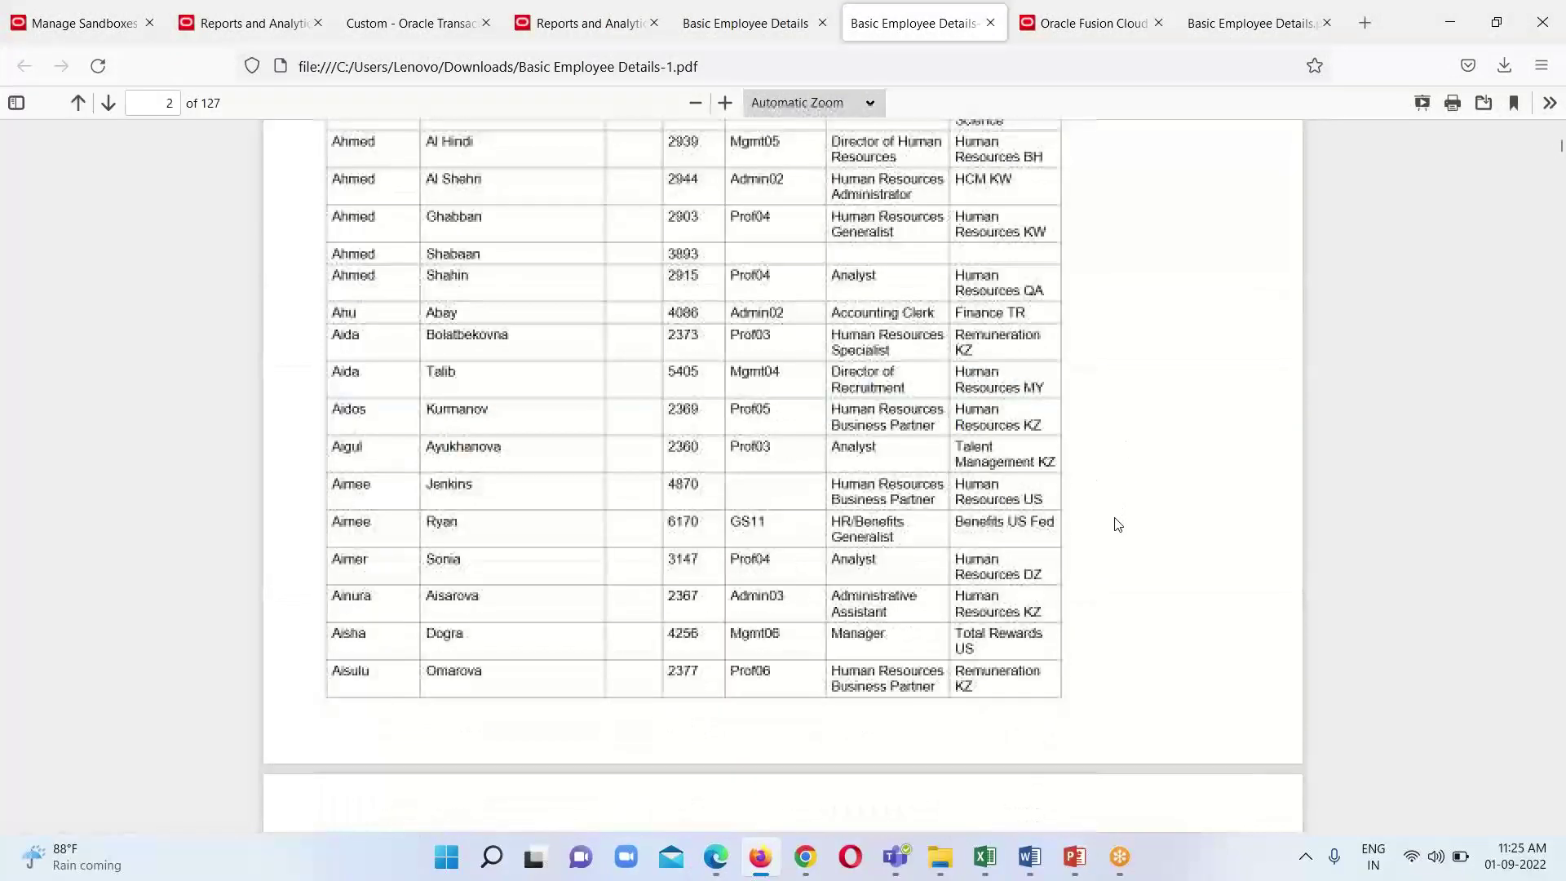
pyautogui.scroll(1, 1117, 525)
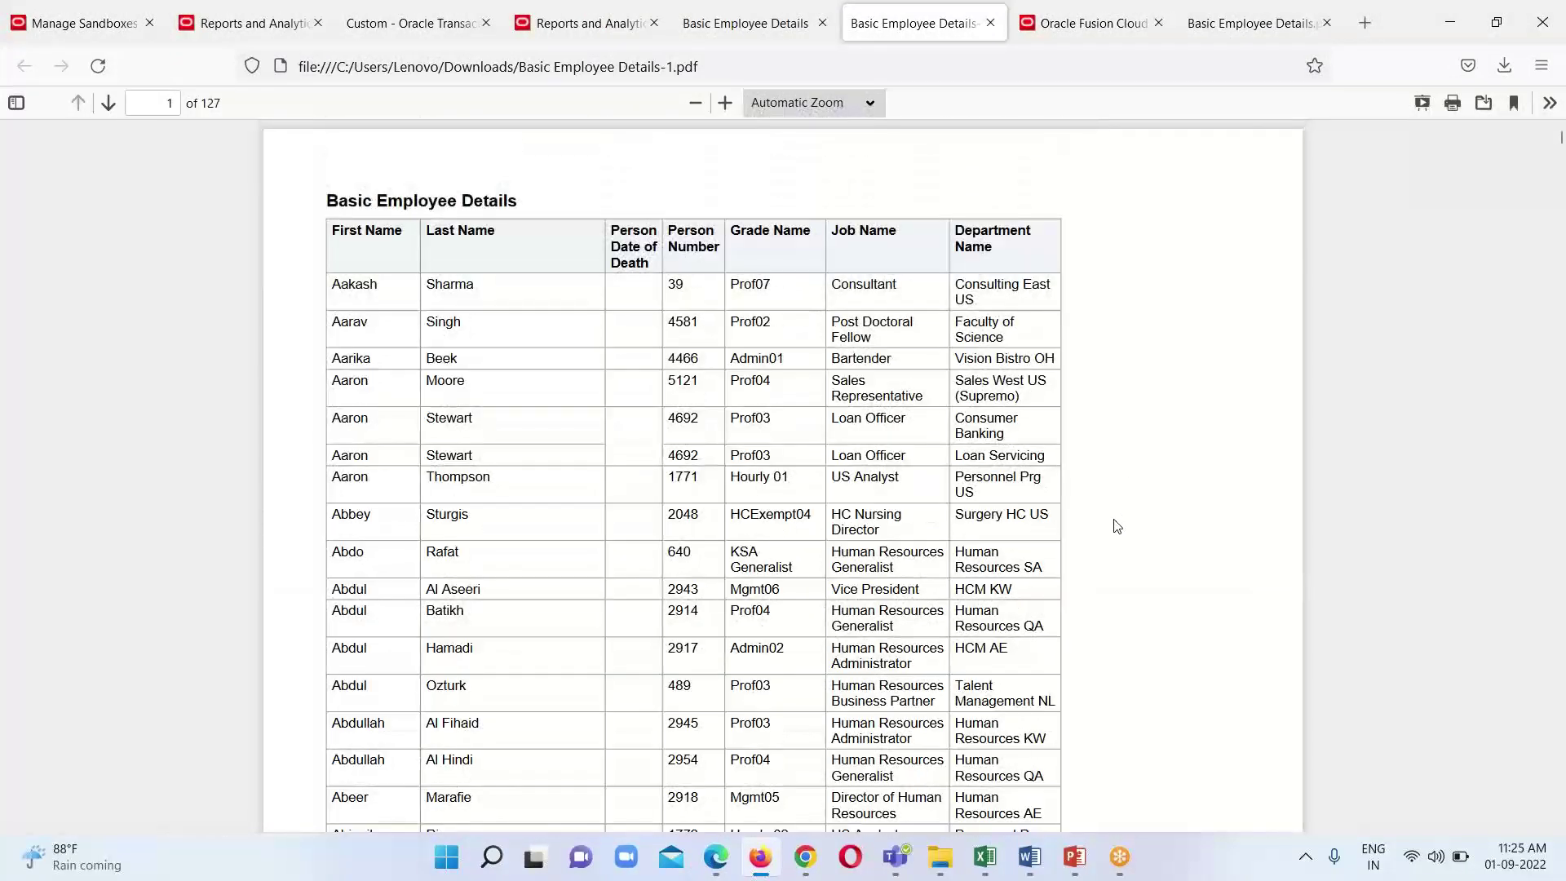